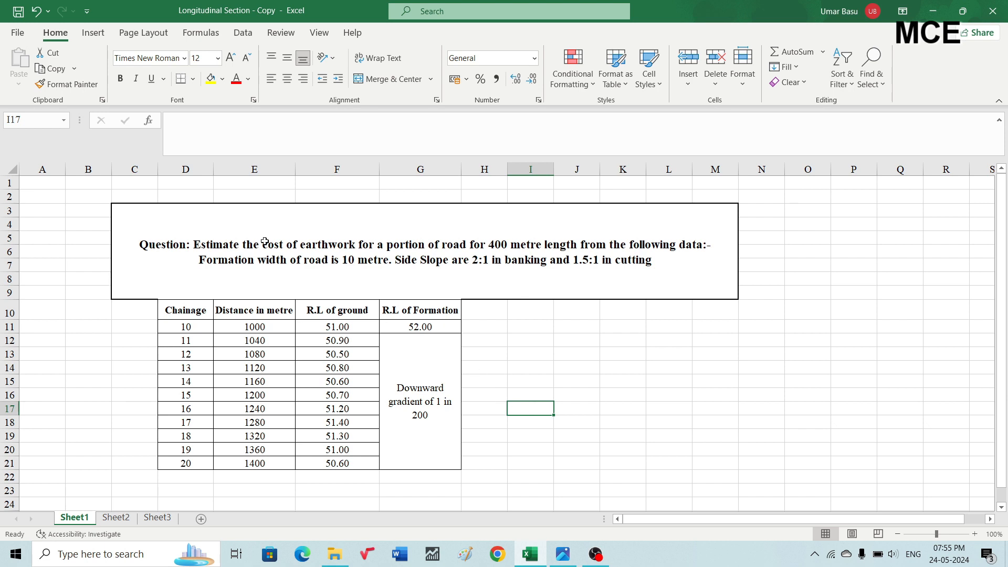
Review the earthwork question and the given chainage, distance, ground level and formation level data on Sheet1
click(241, 252)
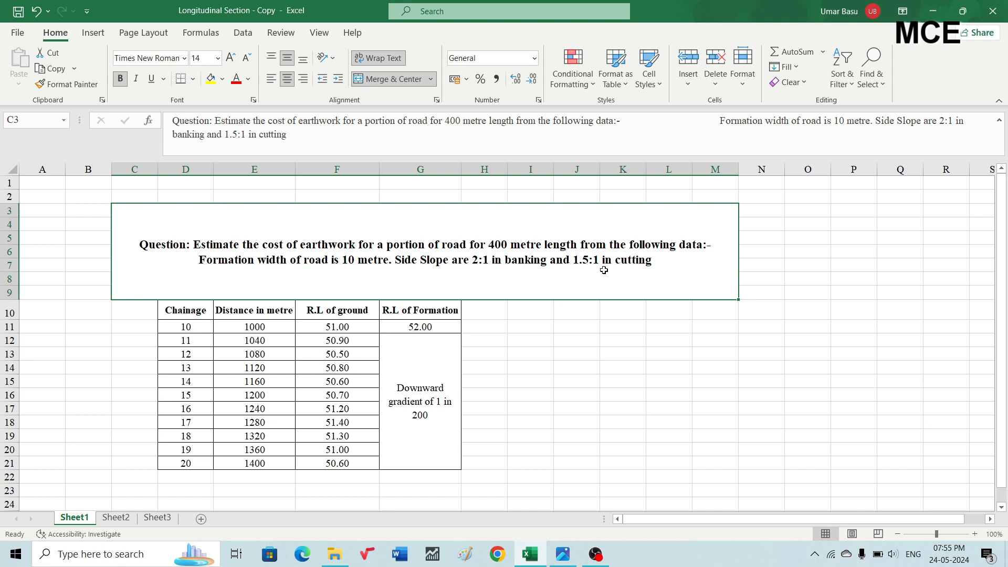
click(524, 350)
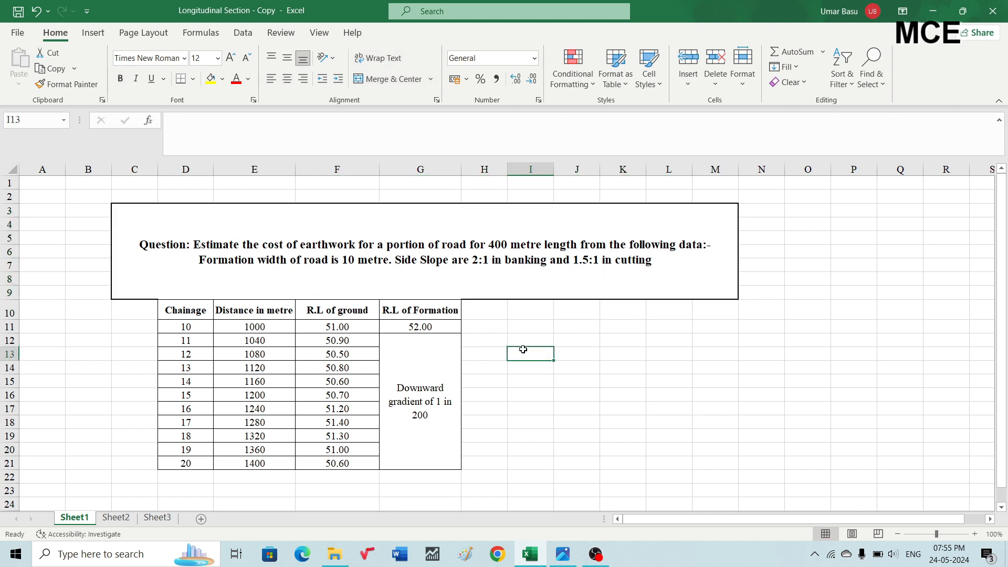
click(178, 312)
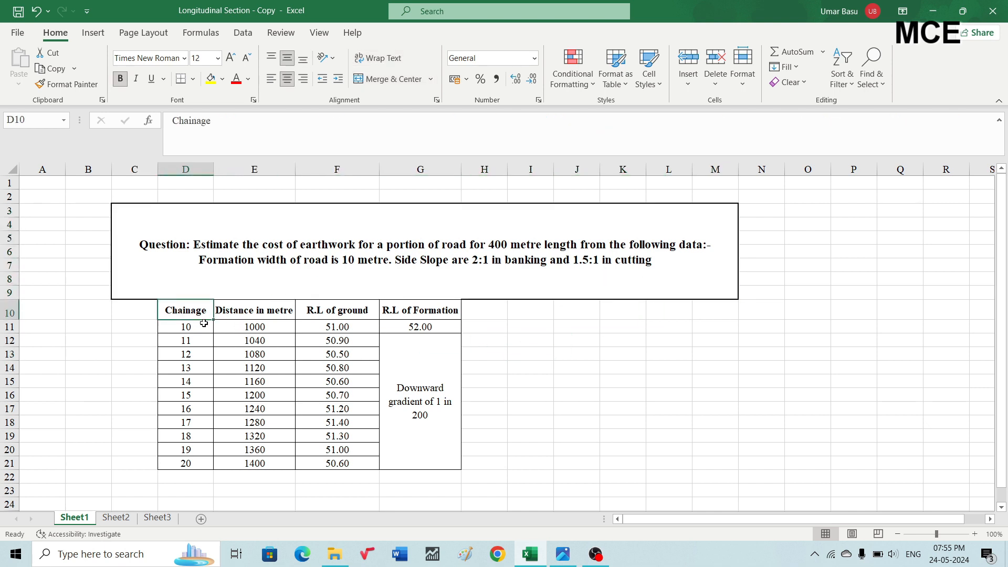
click(188, 324)
click(247, 327)
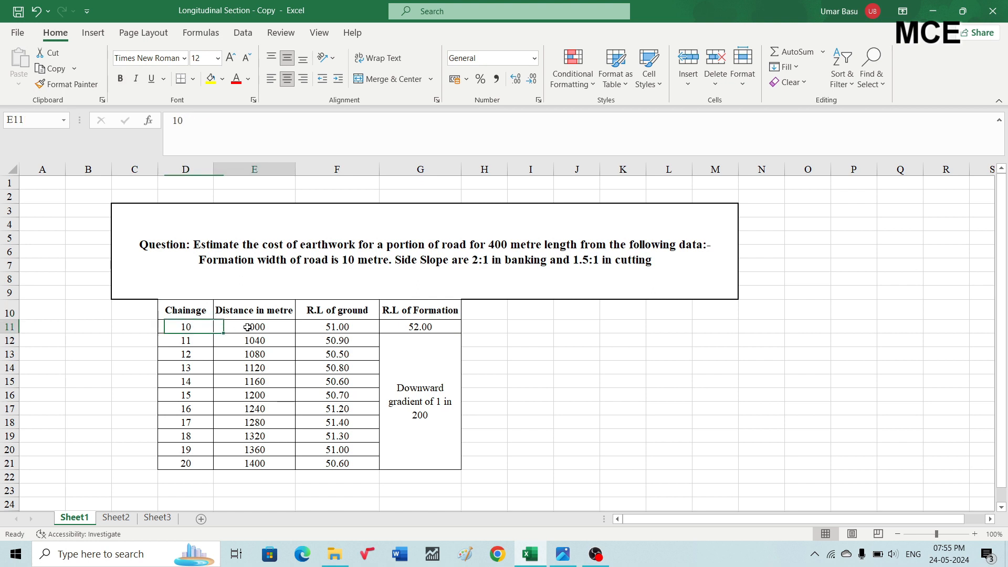
click(330, 326)
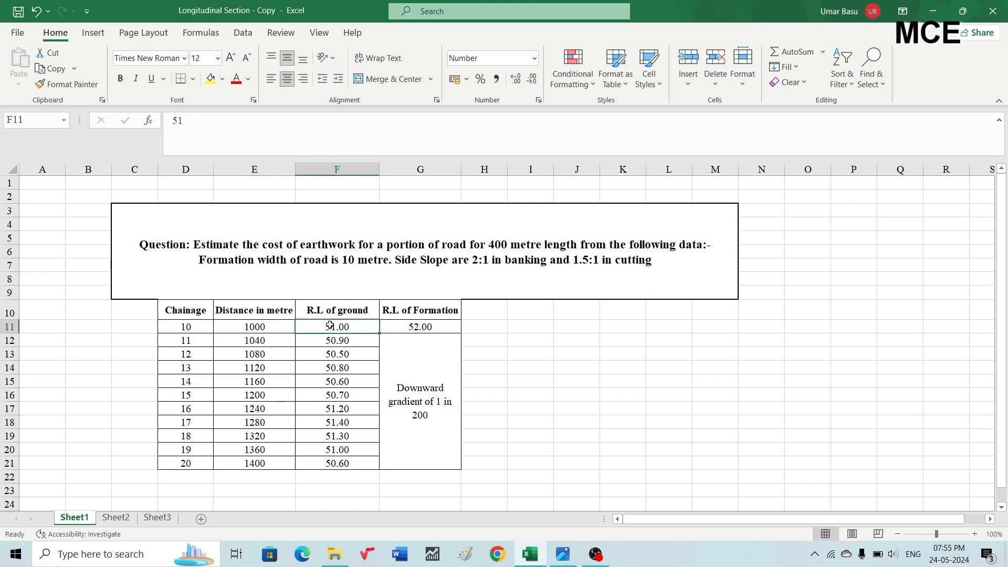
click(404, 327)
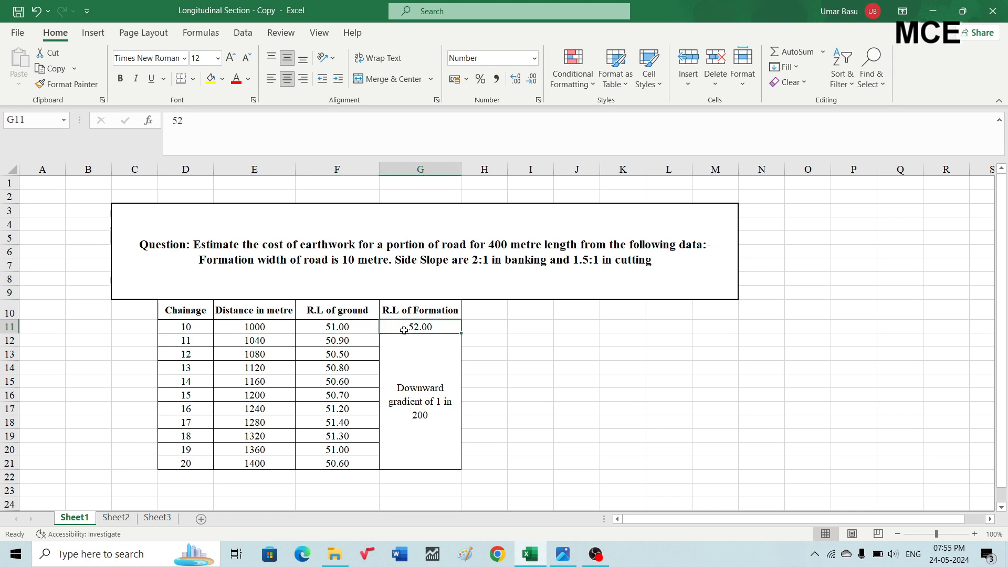
click(408, 375)
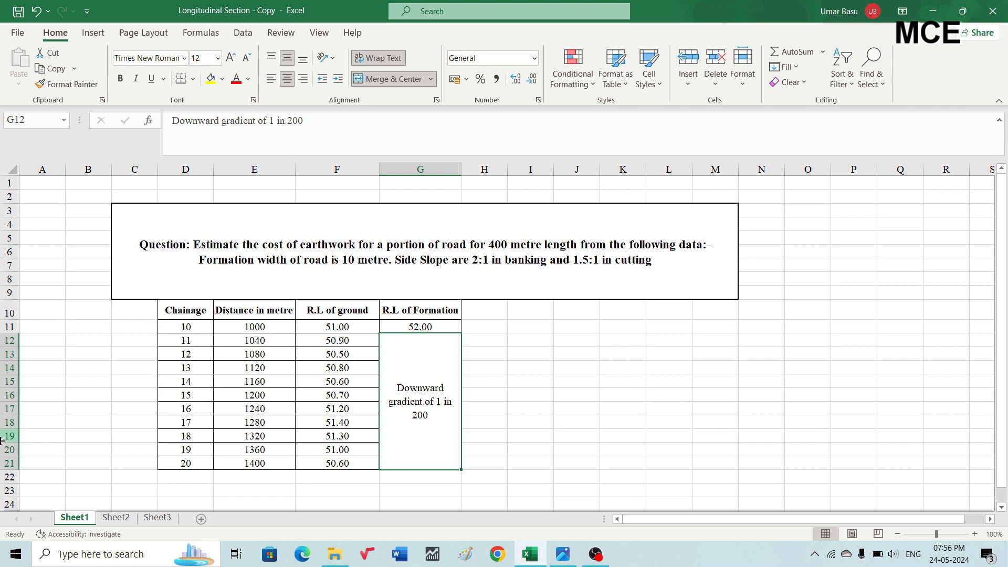
click(120, 445)
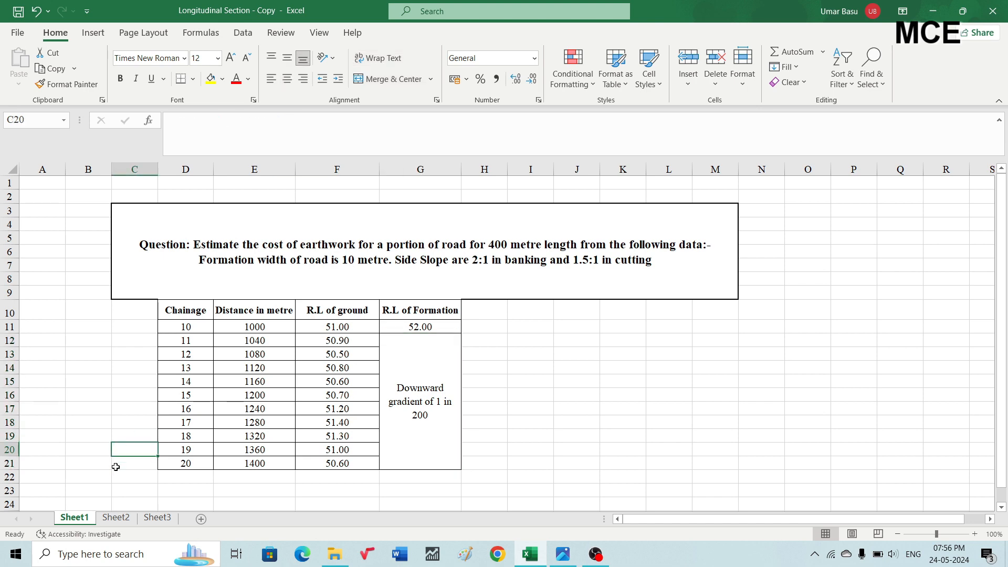
Go to Sheet2 and examine the longitudinal section table's column headings, gradient entry and first chainage and distance rows
click(116, 520)
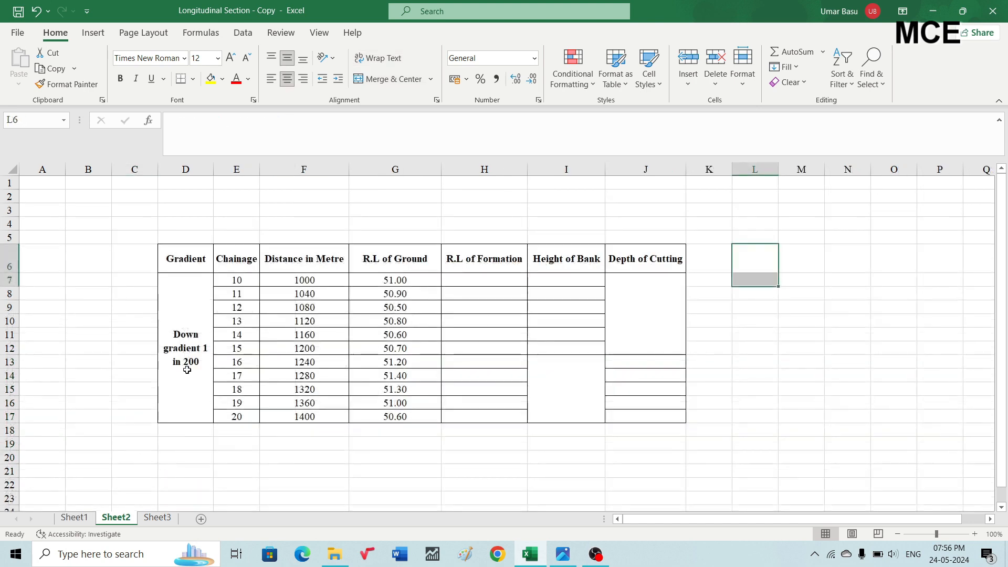
click(132, 332)
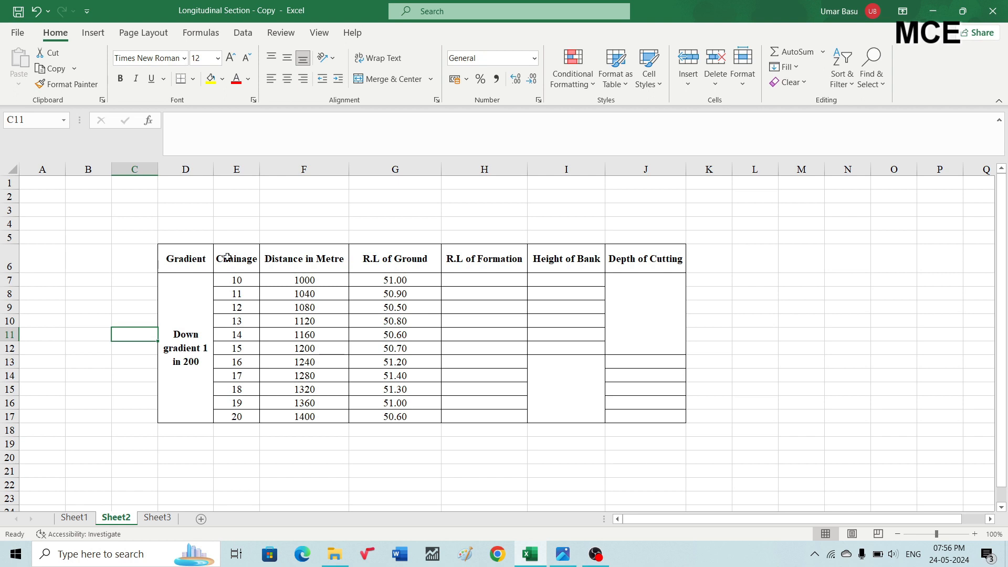
click(192, 258)
click(238, 260)
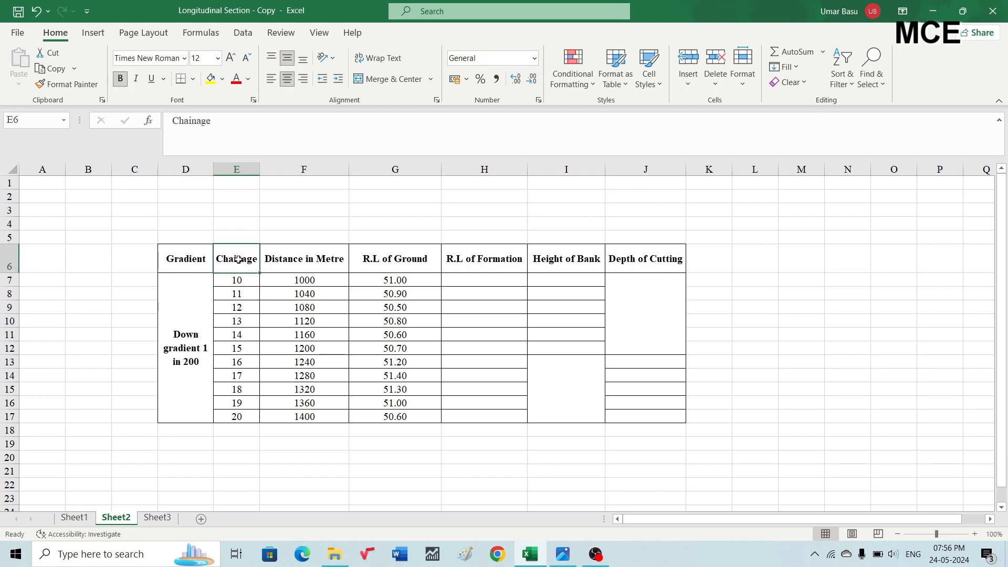
click(294, 260)
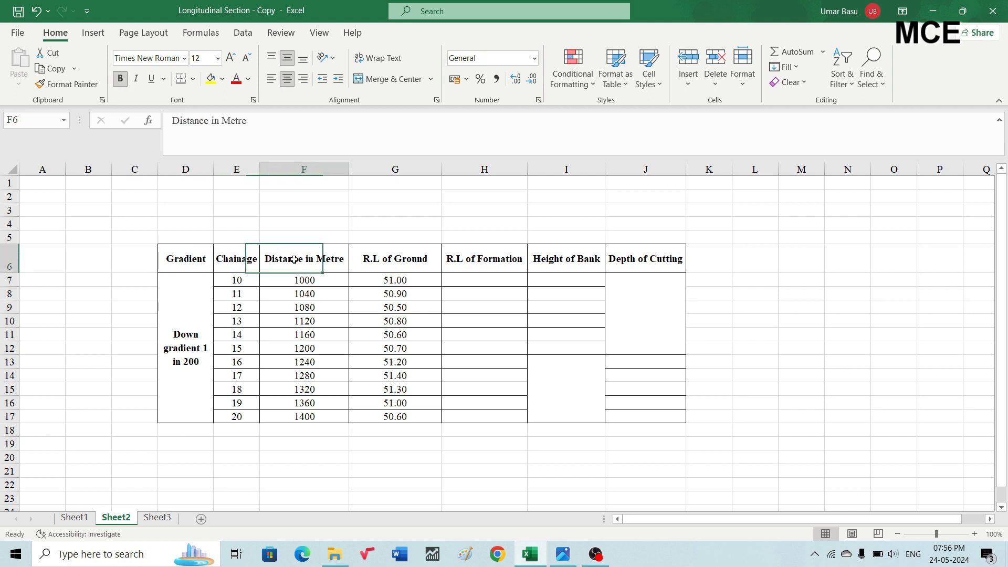
click(375, 265)
click(457, 261)
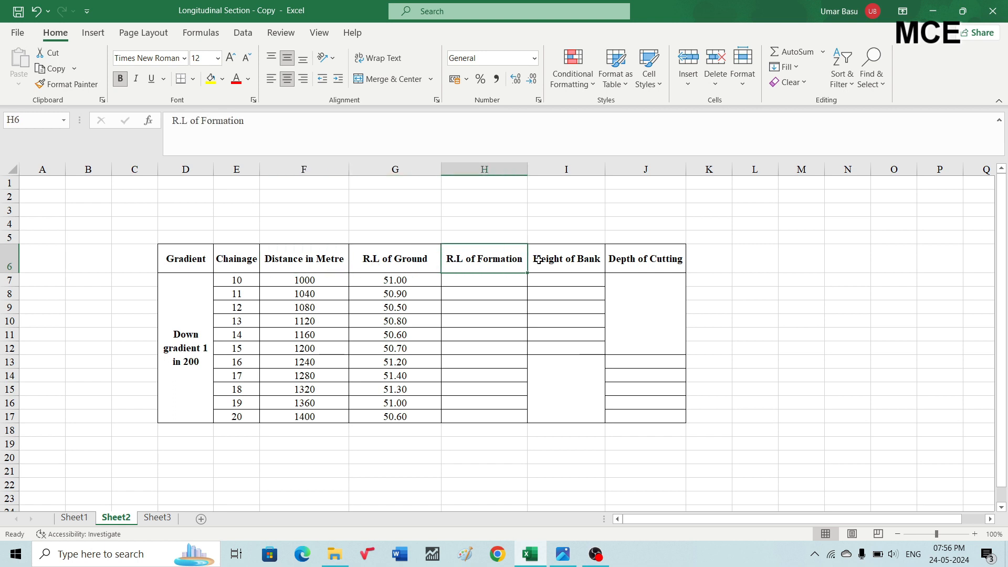
click(535, 260)
click(612, 260)
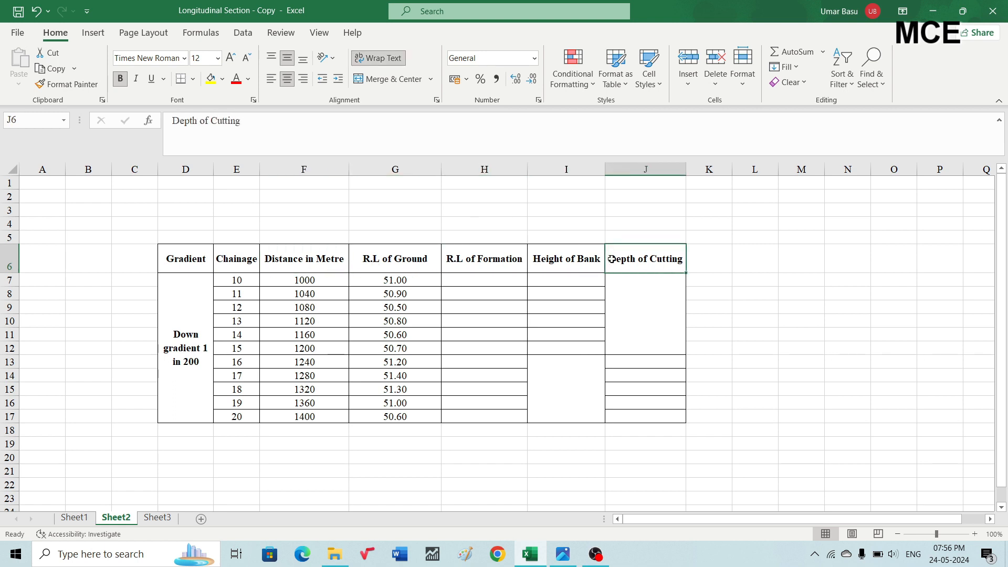
click(202, 289)
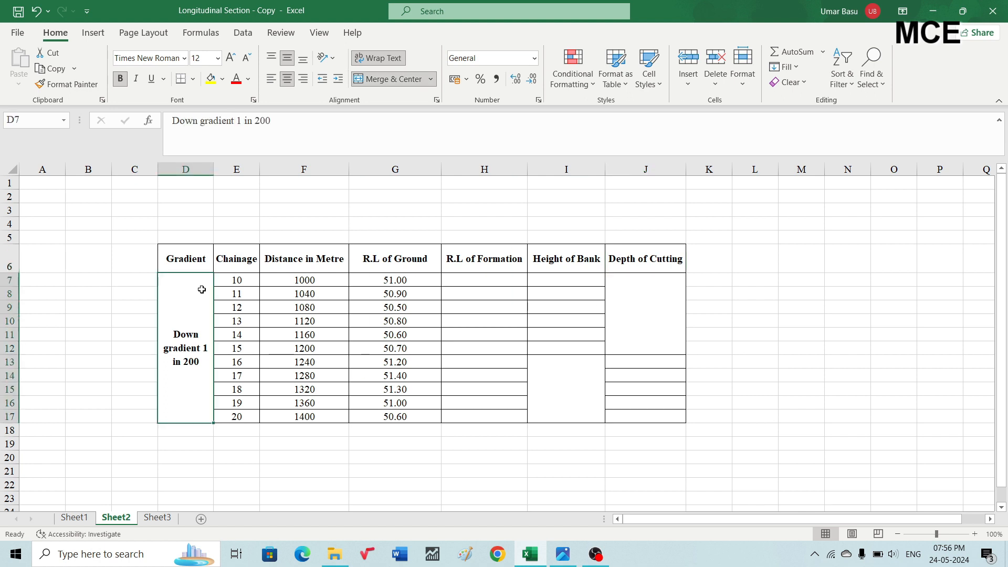
click(238, 285)
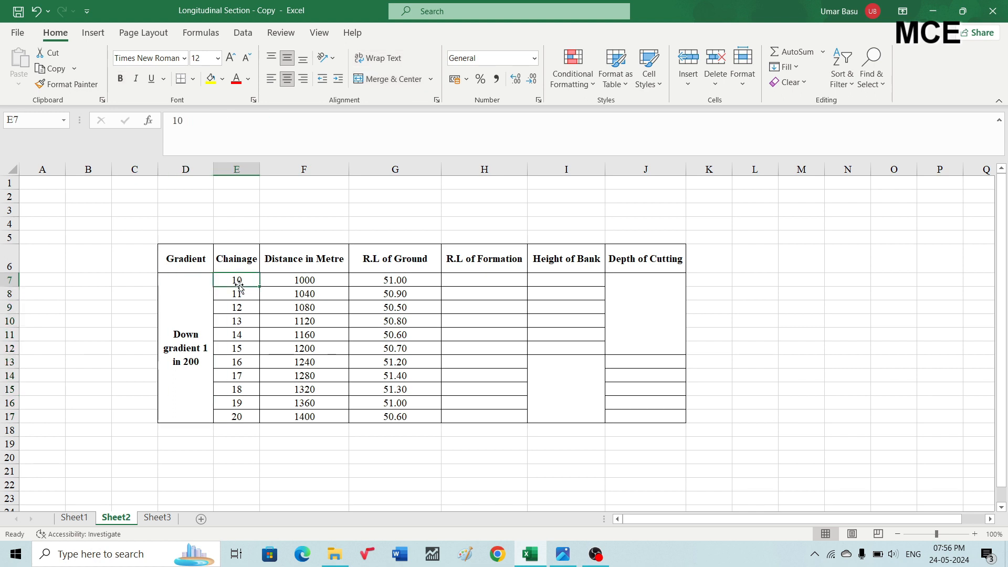
click(292, 280)
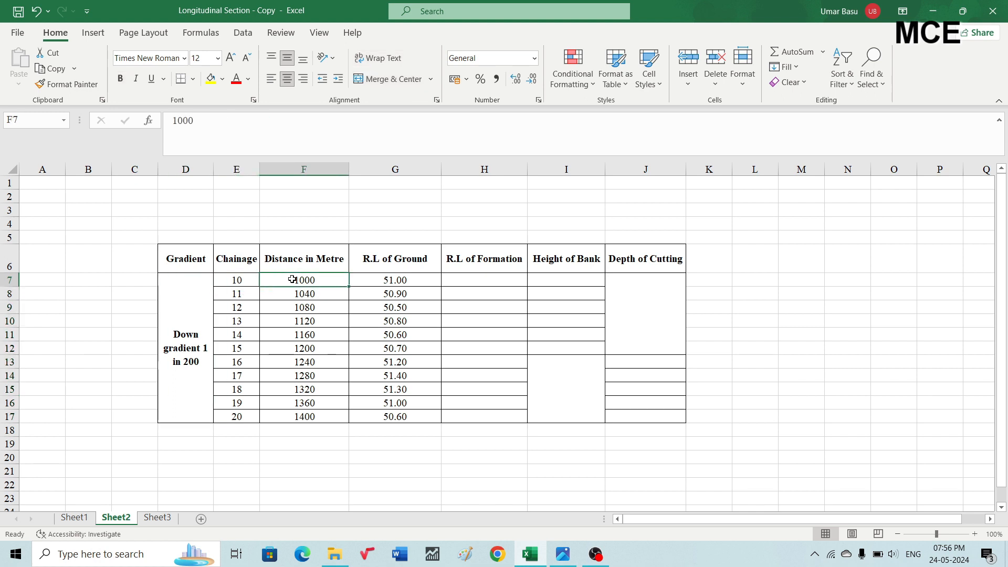
click(242, 294)
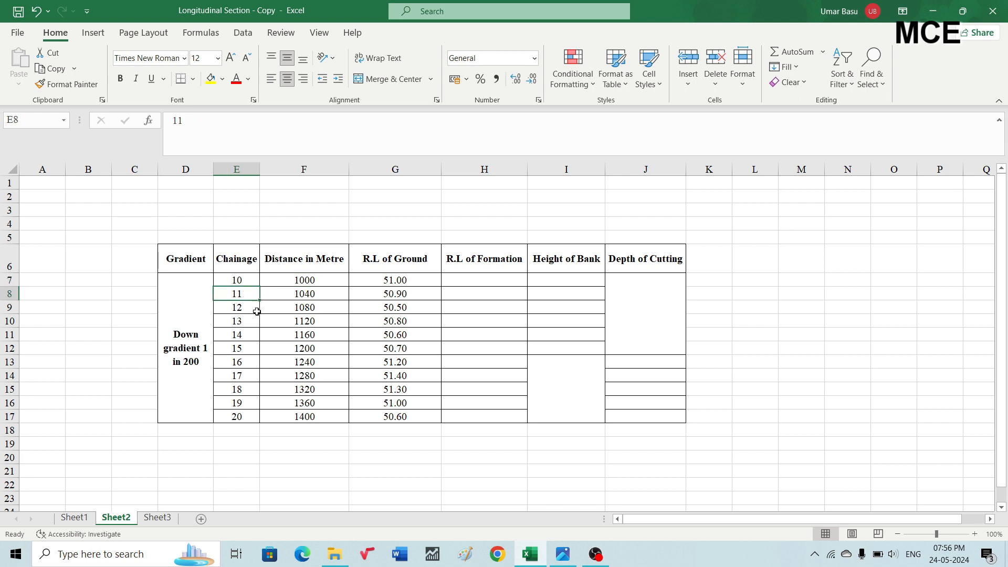
Enter 52 as the R.L of Formation for chainage 10 in cell H7
click(488, 279)
text(52)
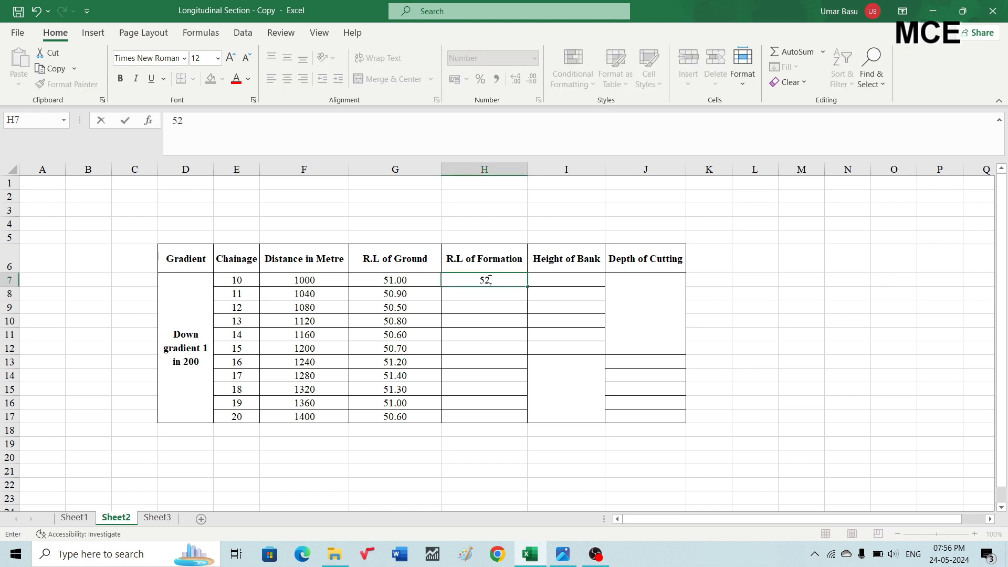
key(Return)
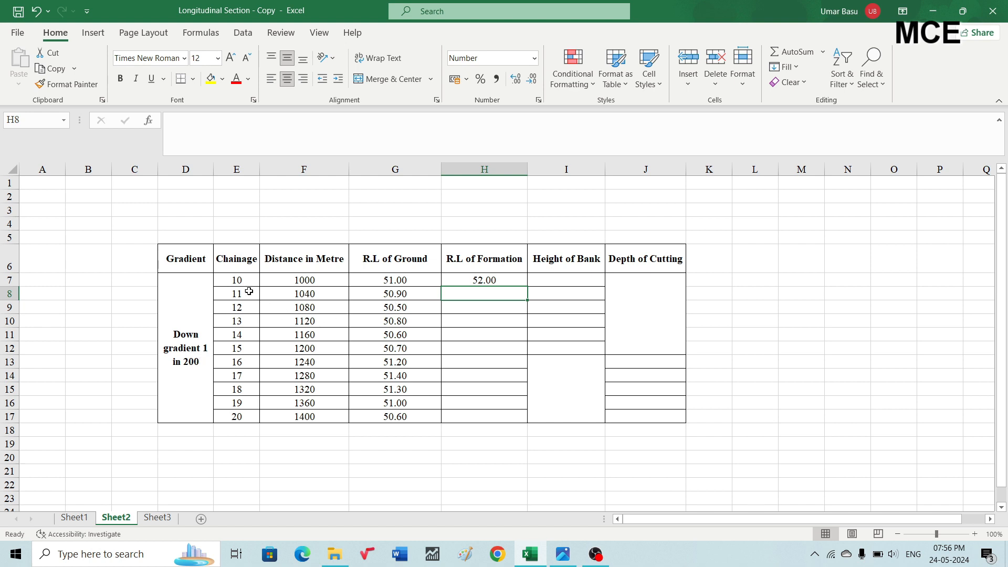
Calculate the total fall over the road from chainage 10 to 20 in cell L6 with =400/200
click(236, 278)
click(251, 418)
click(298, 421)
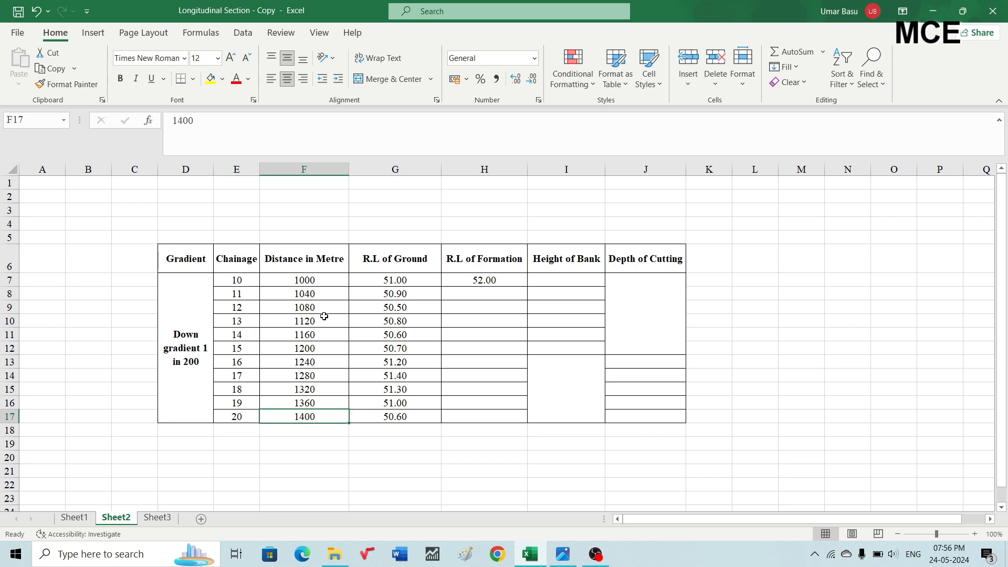
click(750, 257)
double_click(752, 257)
text(=400)
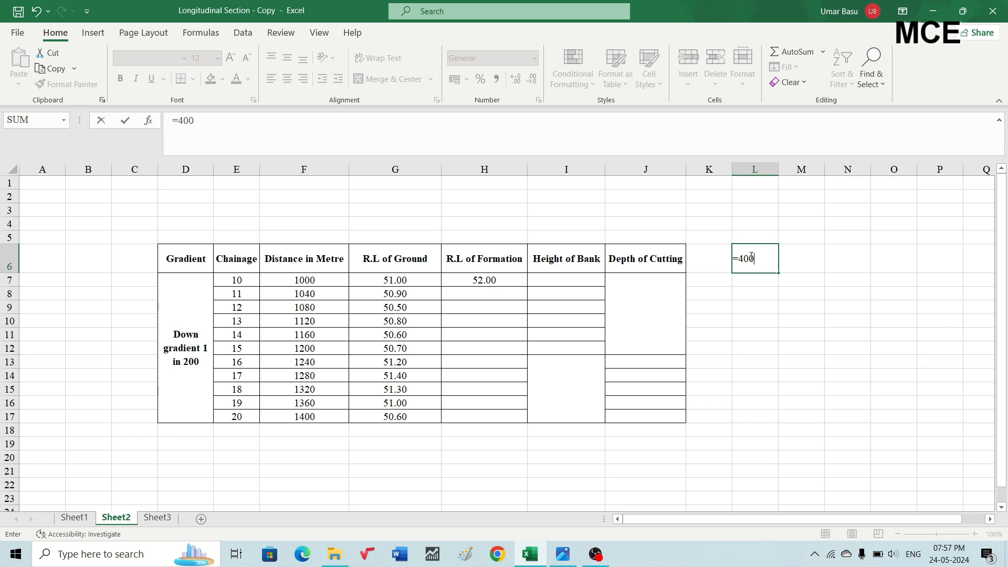
text(/200)
key(Return)
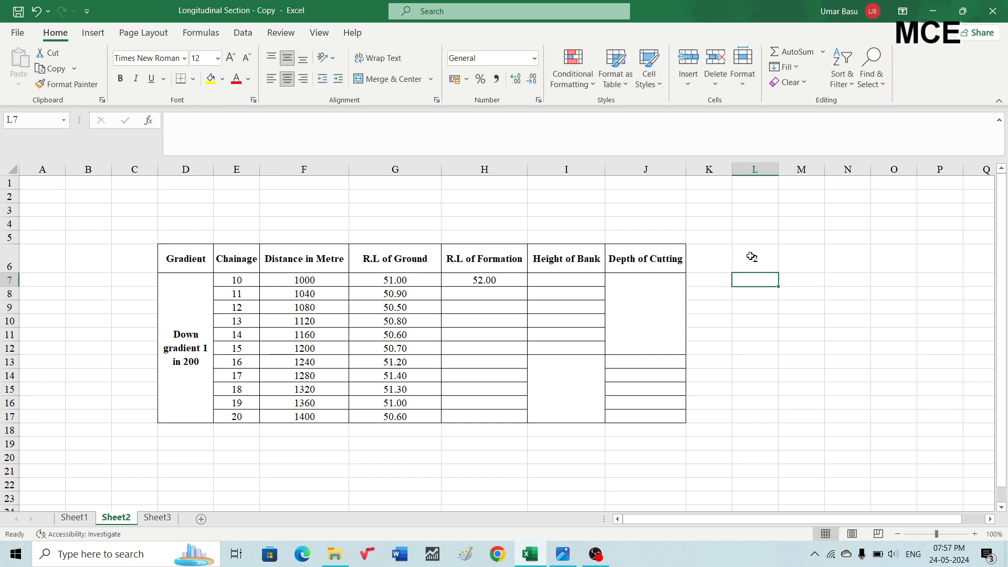
Calculate the fall per chainage in cell L7 by dividing L6 by 10
click(244, 280)
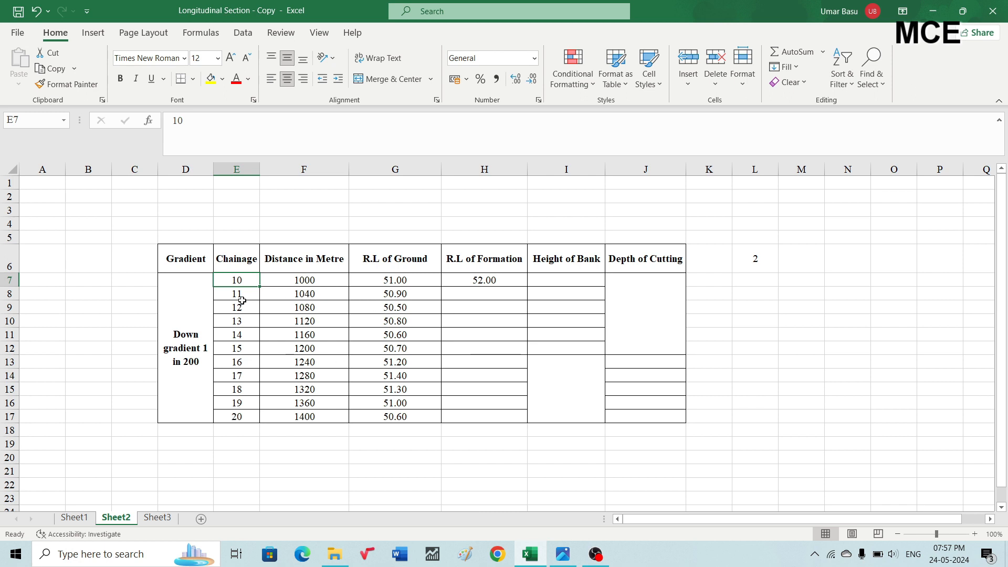
click(231, 293)
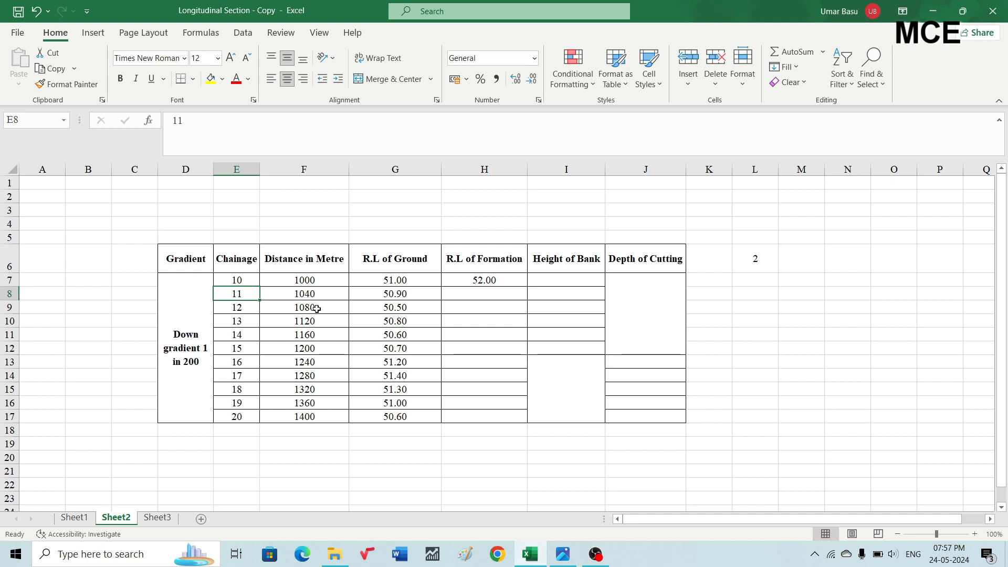
double_click(752, 279)
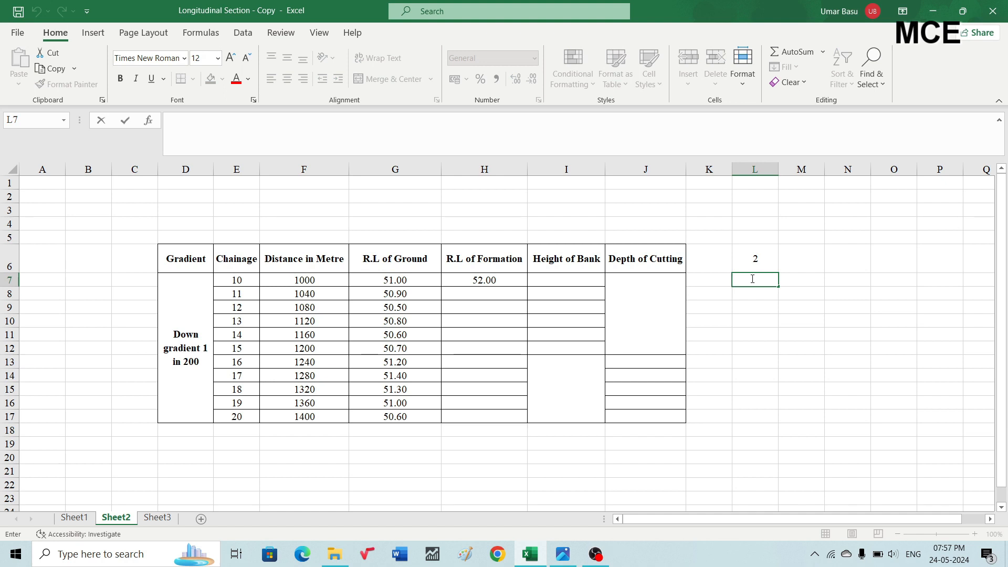
text(=)
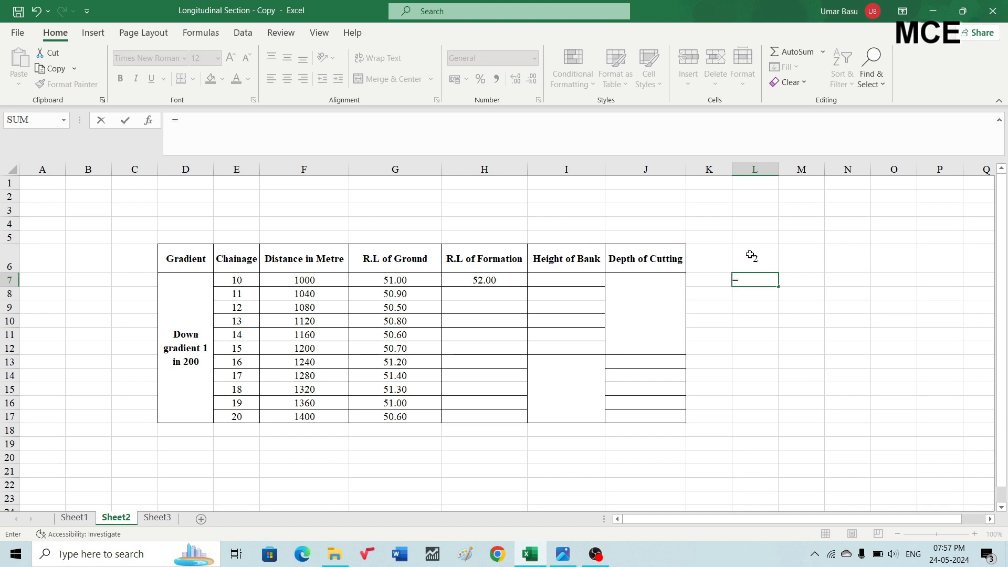
click(750, 255)
text(/10)
key(Return)
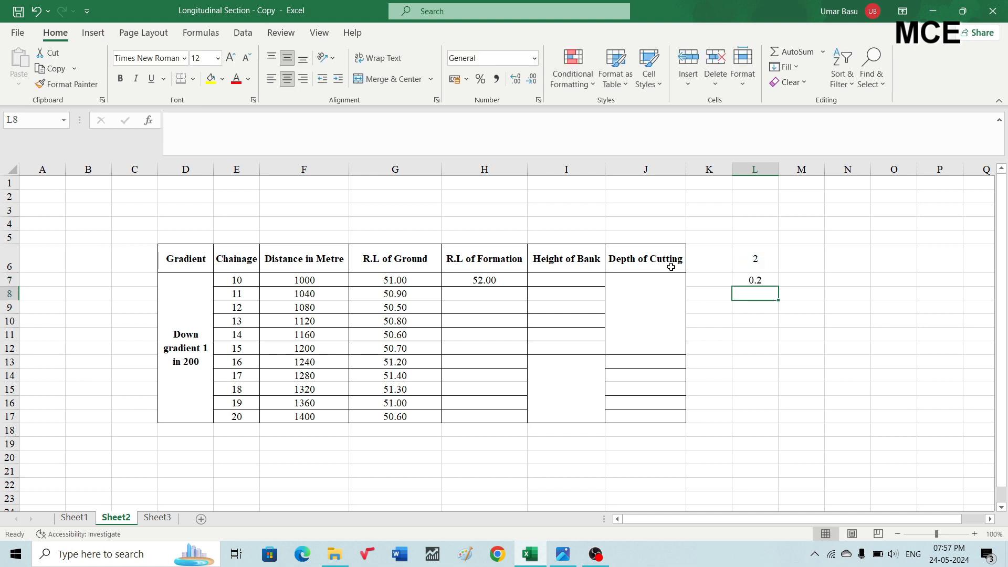
Enter the formula =H7-0.2 in cell H8 for the R.L of Formation at chainage 11
click(481, 292)
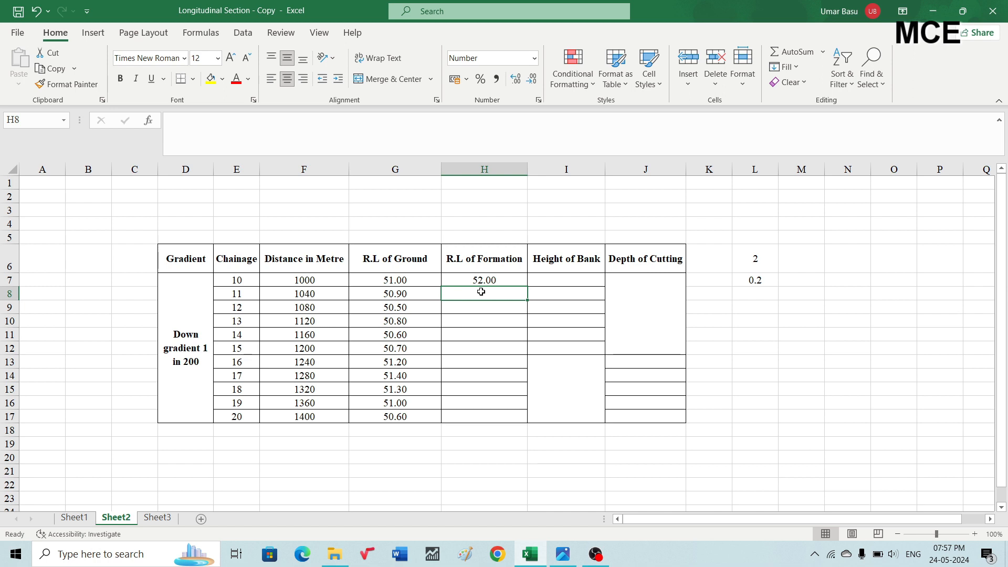
text(=)
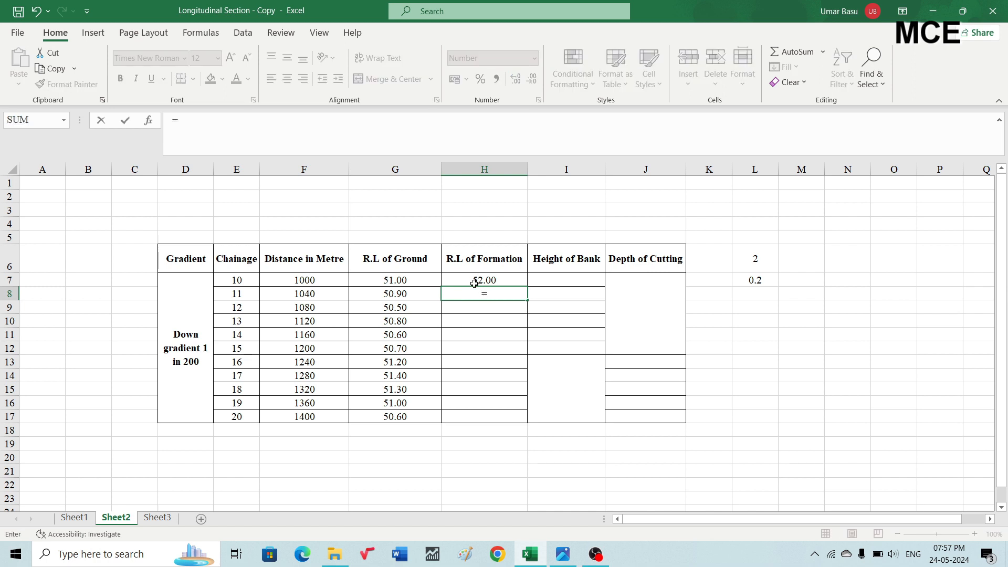
click(471, 279)
text(-0.2)
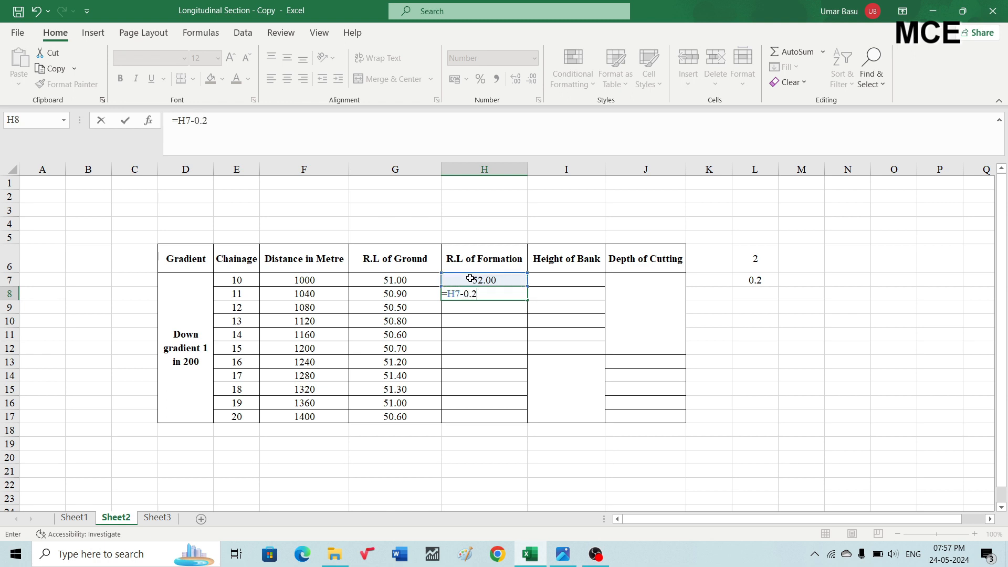
key(Return)
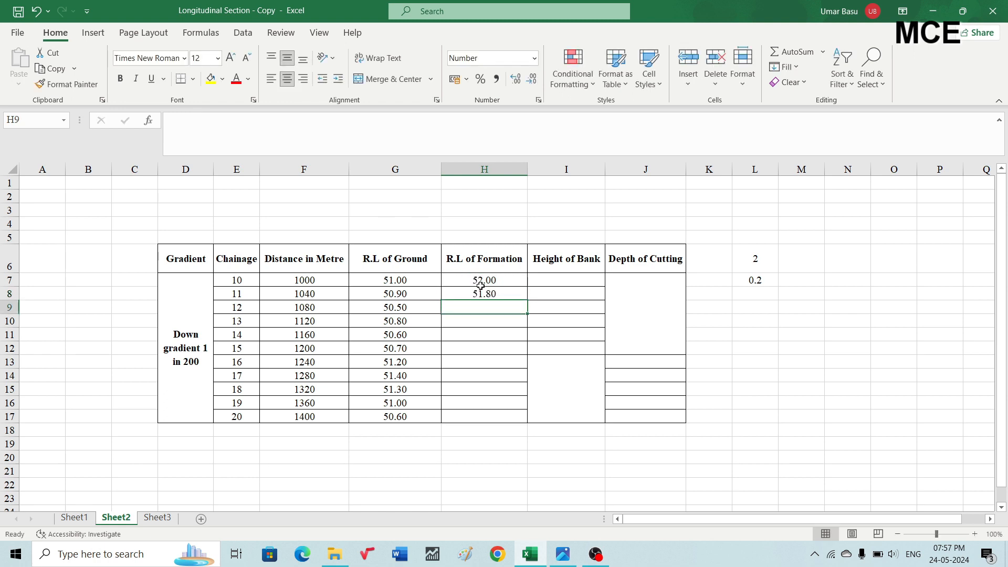
Fill the formation level formula from H8 down through H17, covering the chainages up to 20
click(485, 294)
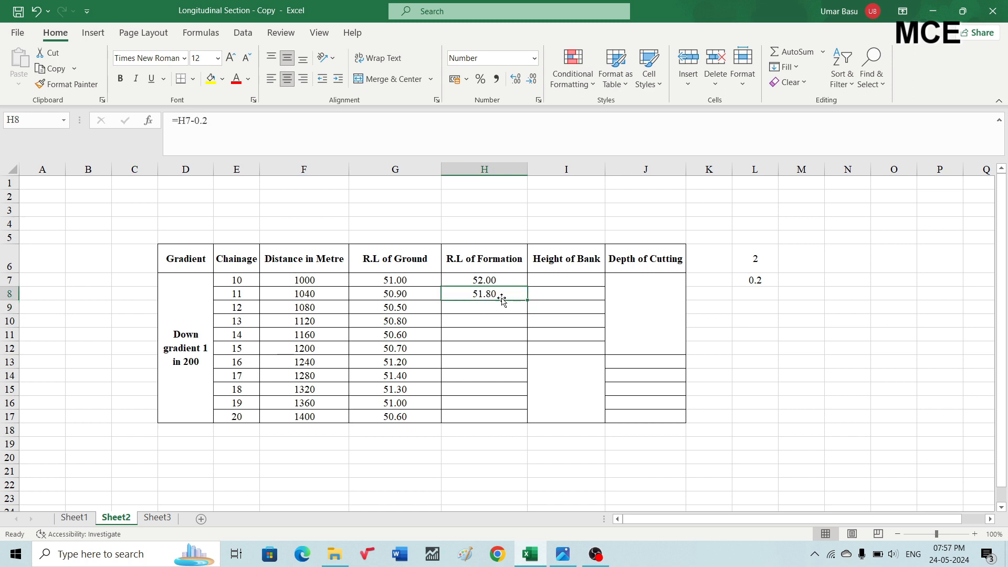
drag(527, 300, 527, 310)
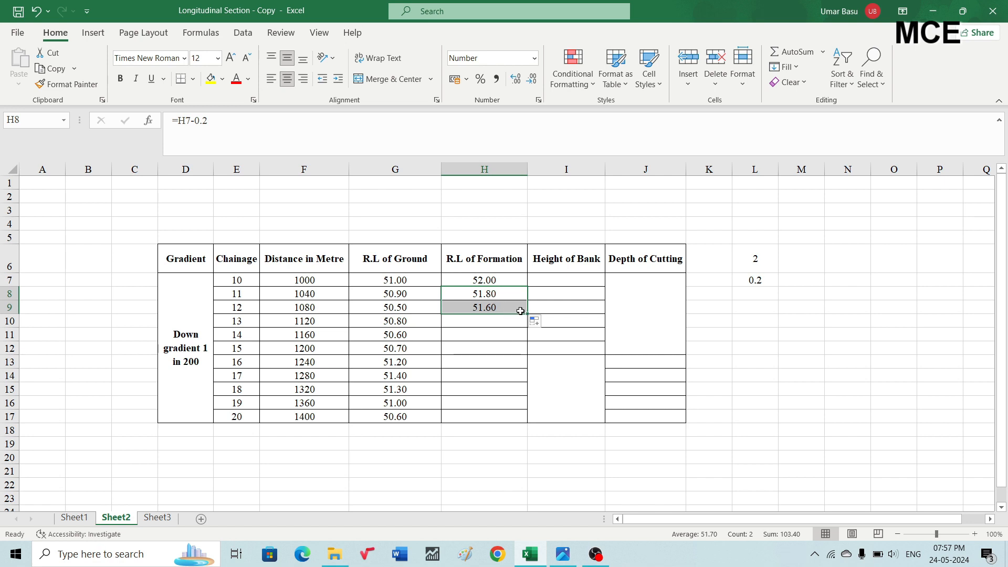
drag(527, 314, 509, 415)
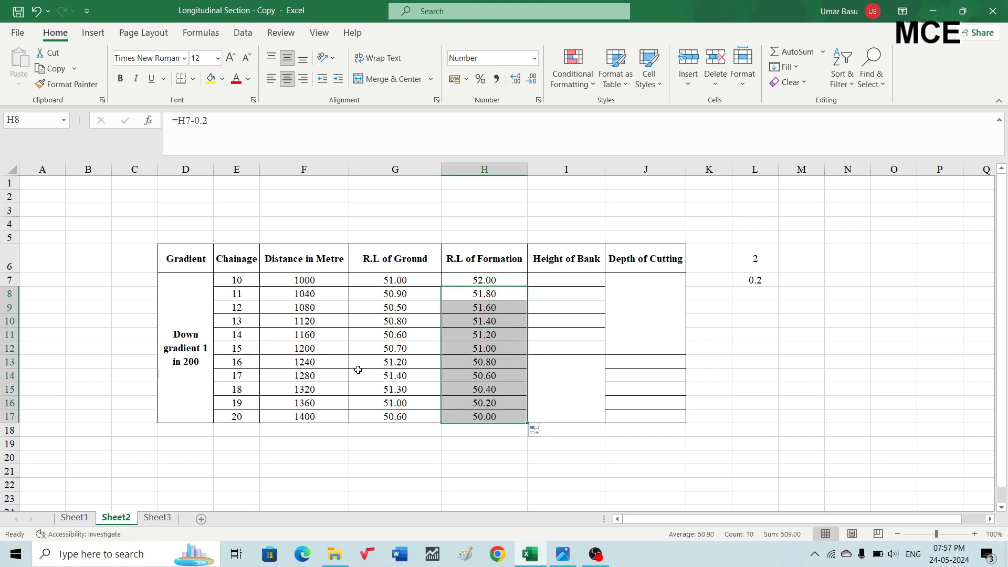
Compare the ground and formation levels along the chainages to determine which rows need height of bank or depth of cutting
click(482, 281)
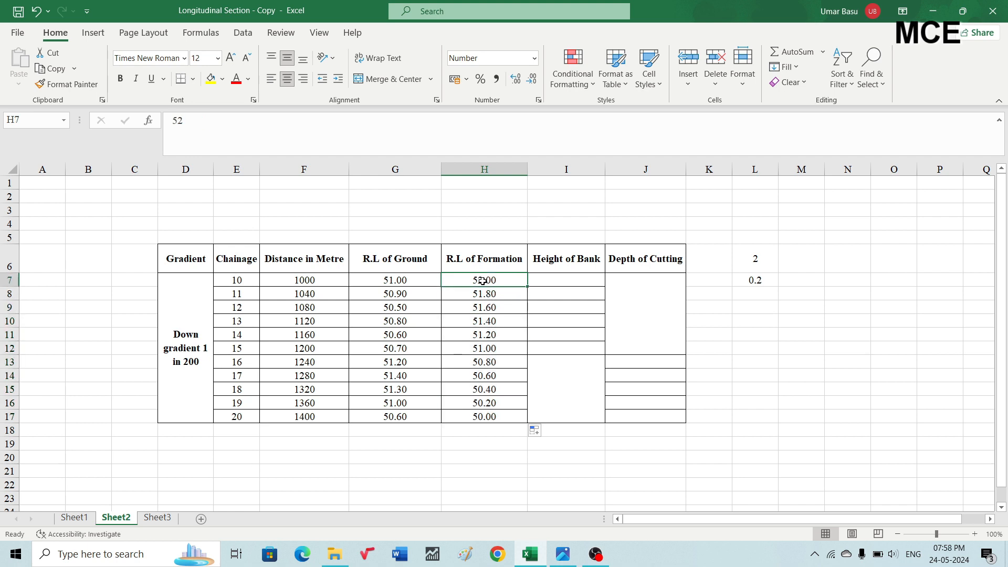
click(475, 418)
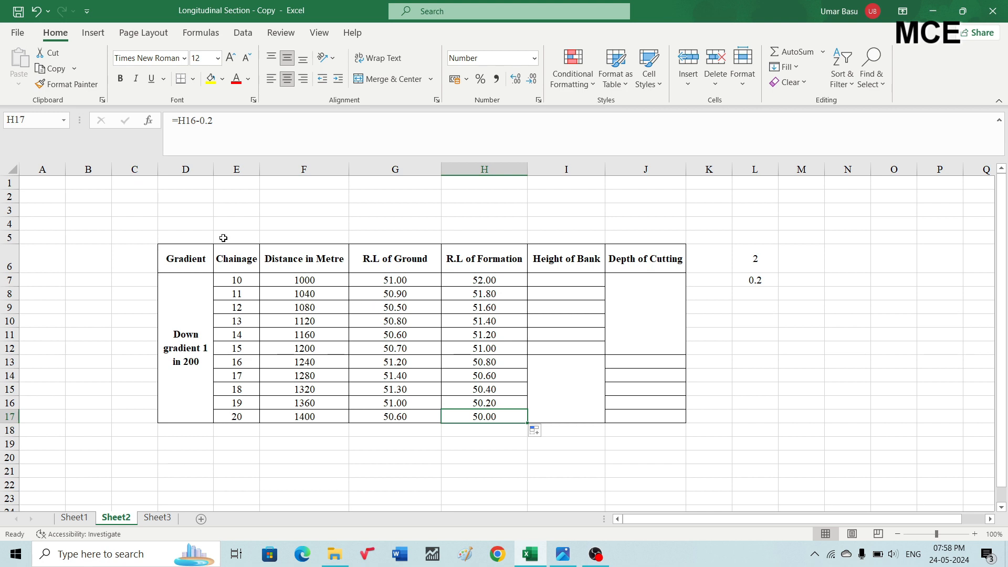
click(235, 276)
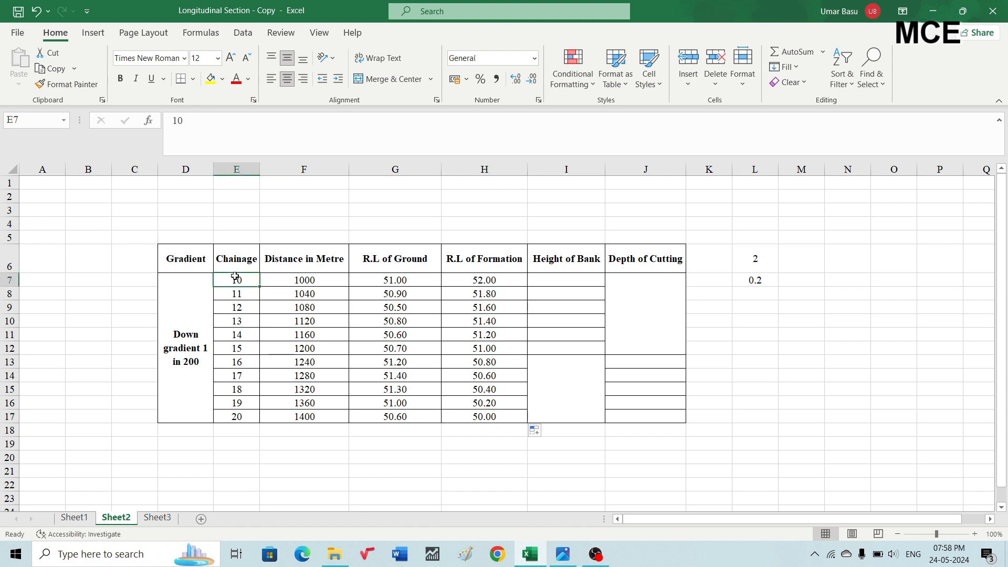
click(237, 348)
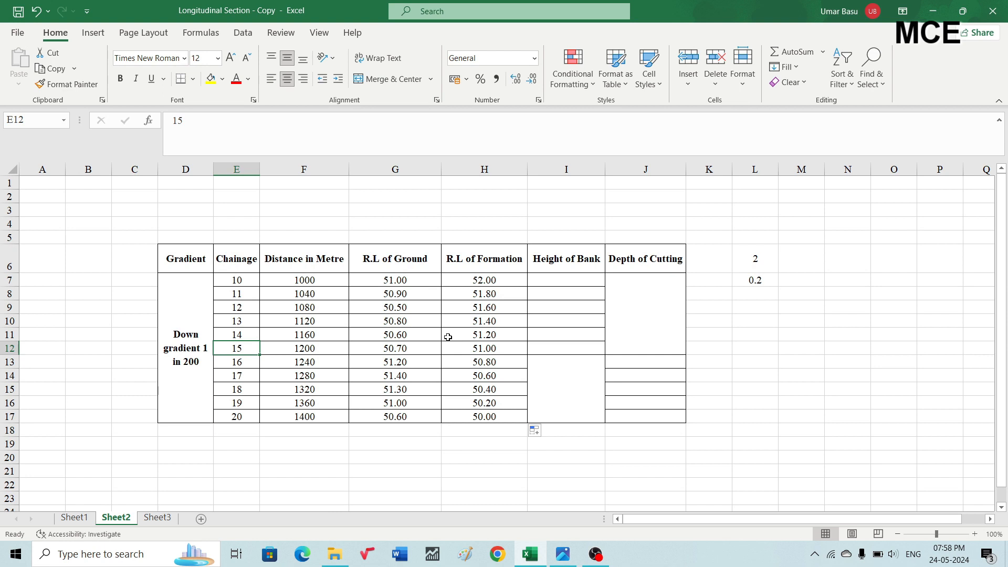
click(470, 354)
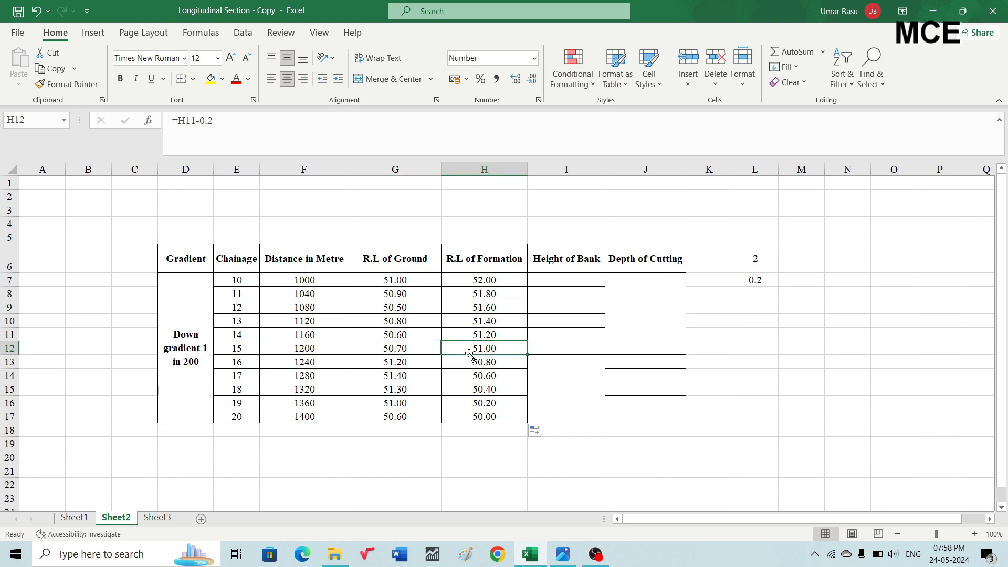
click(404, 351)
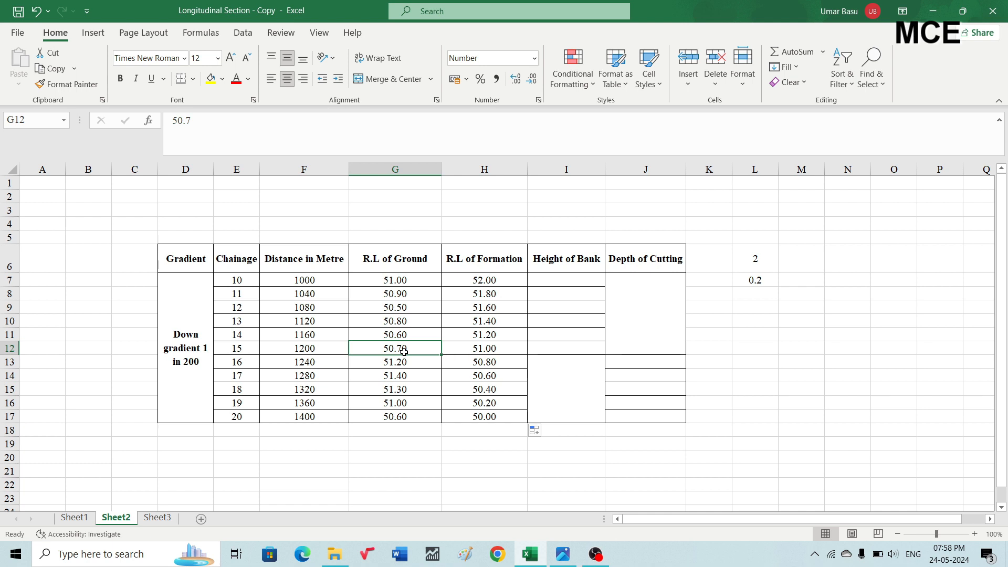
click(568, 274)
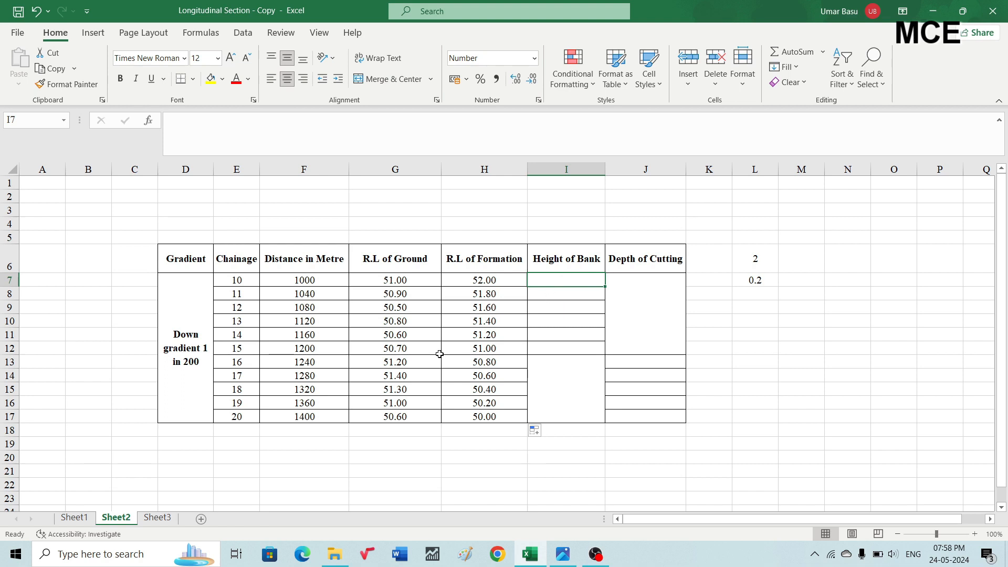
click(415, 363)
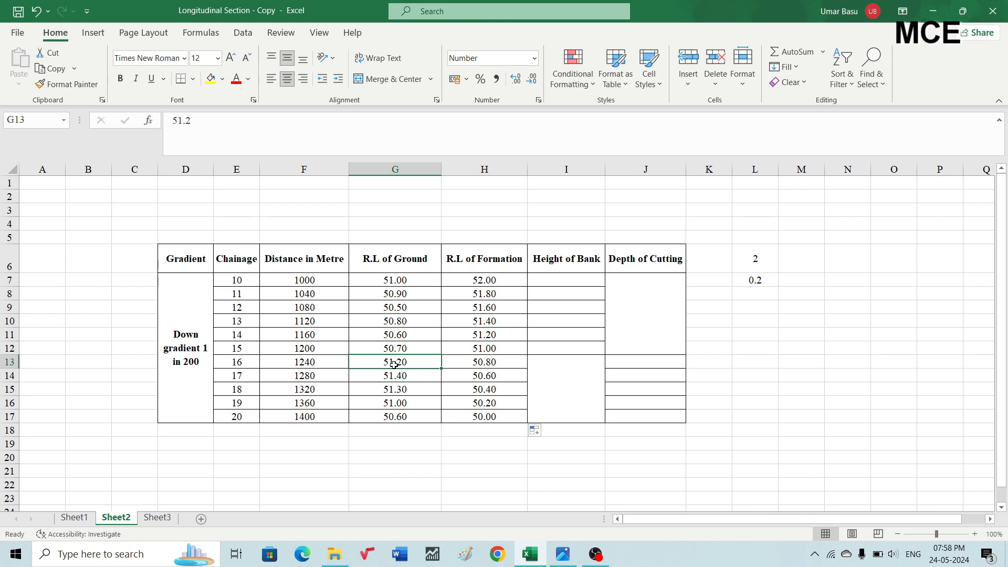
click(636, 366)
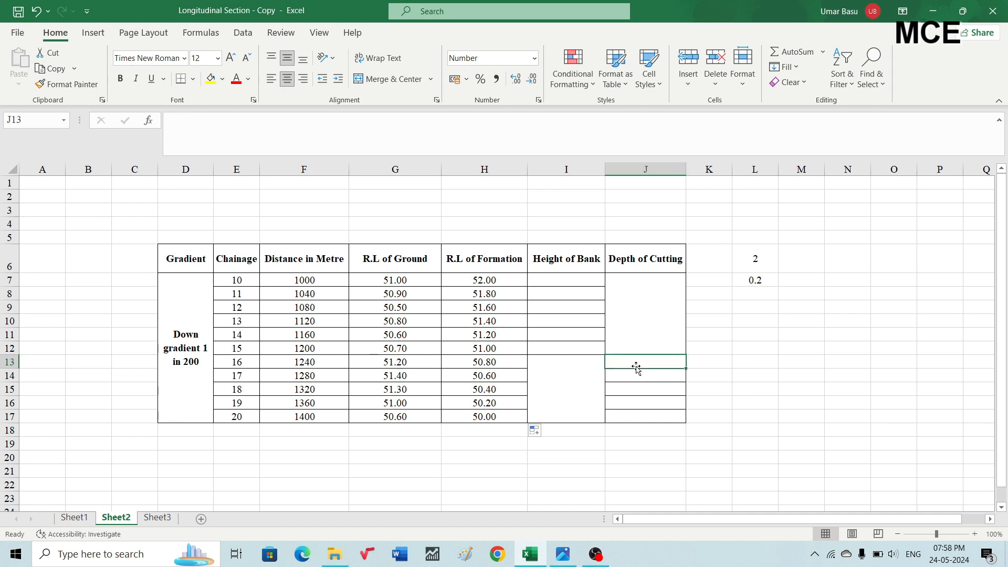
Calculate the Height of Bank for chainages 10 to 15 with =H7-G7 in cell I7, filled down through I12
click(548, 281)
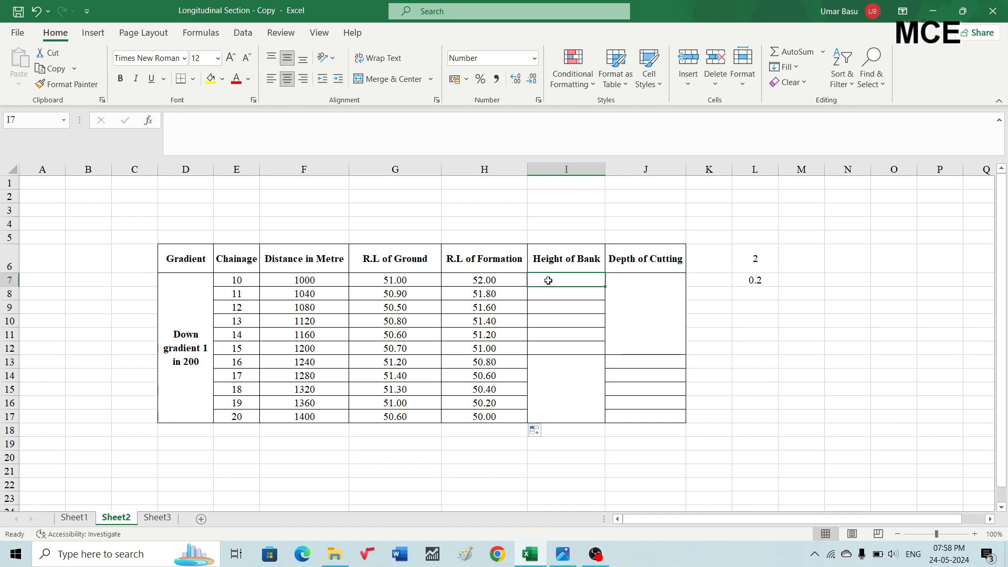
double_click(549, 281)
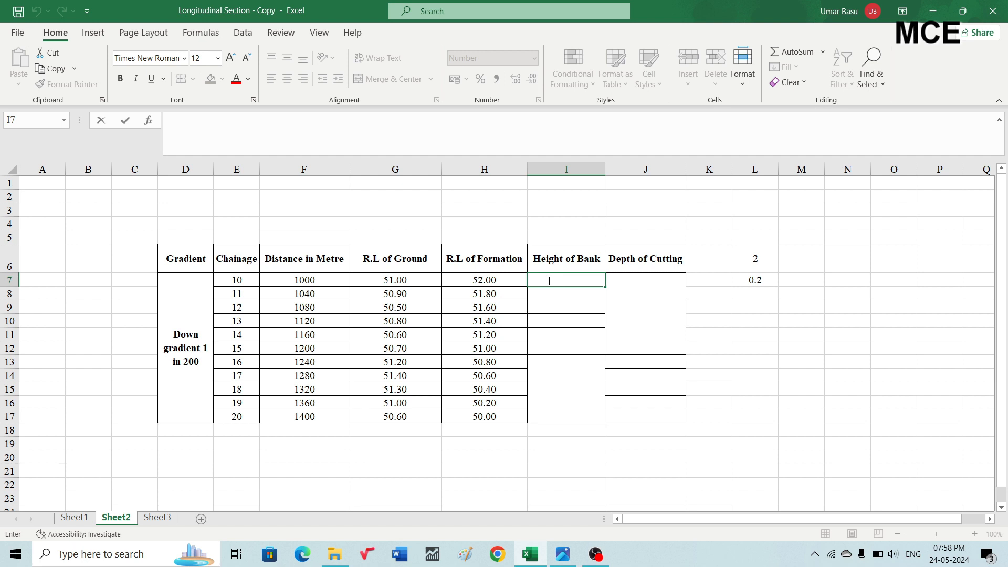
text(=)
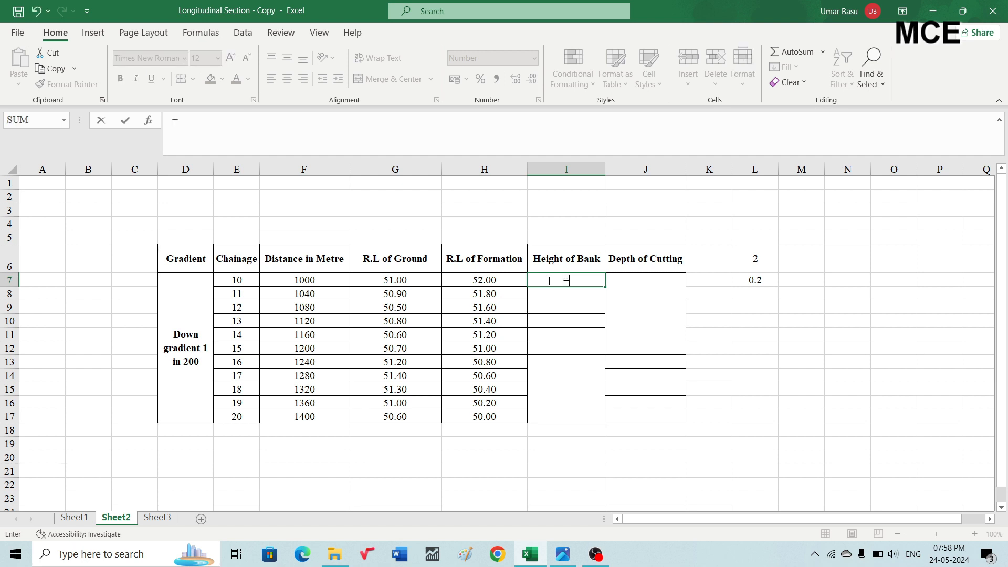
click(488, 282)
text(-)
click(399, 281)
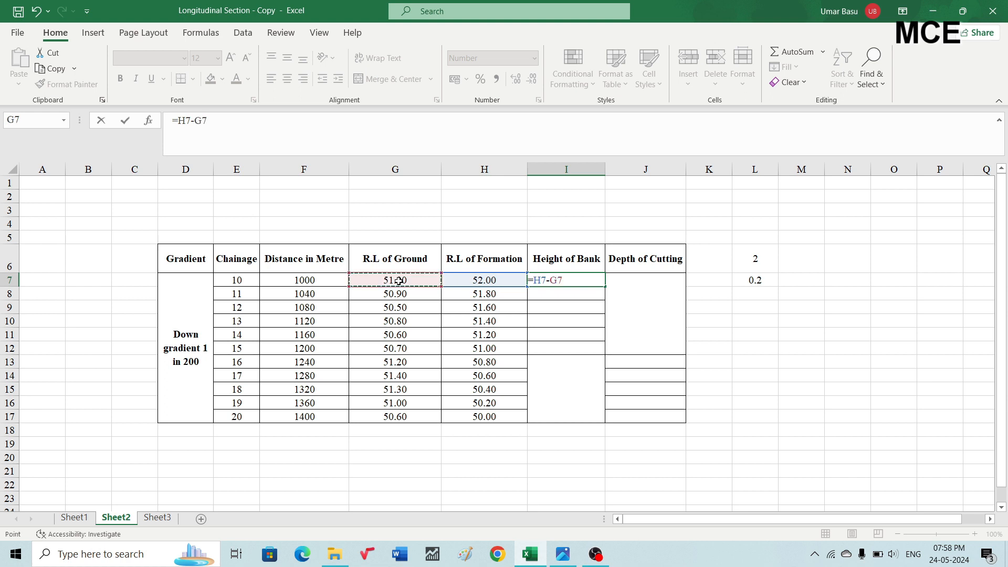
key(Return)
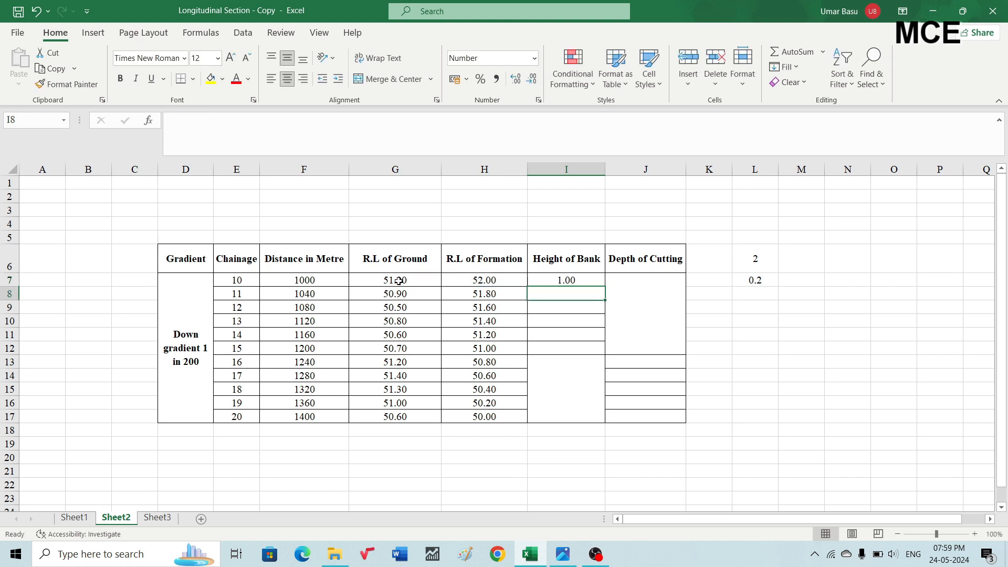
click(552, 280)
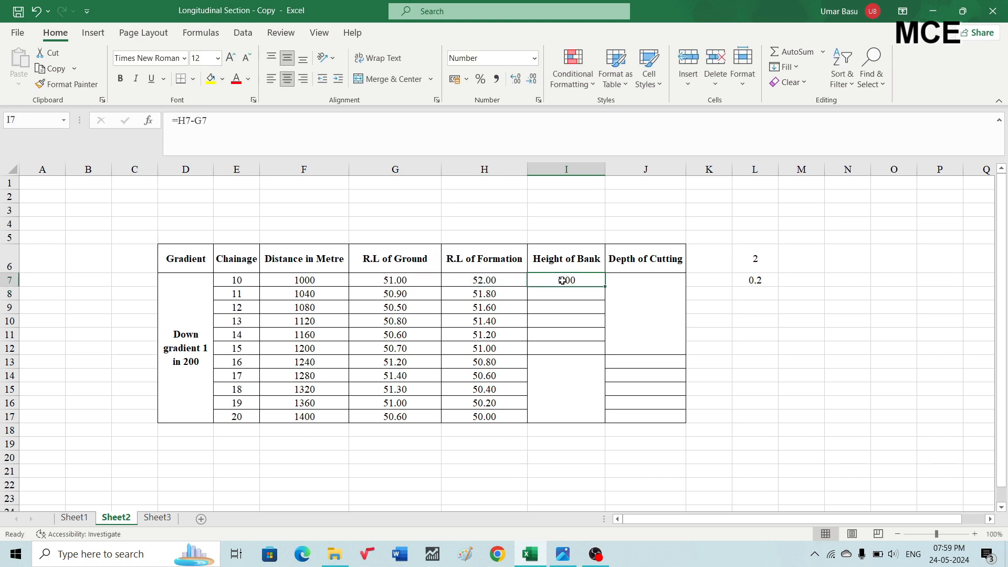
drag(605, 287, 586, 338)
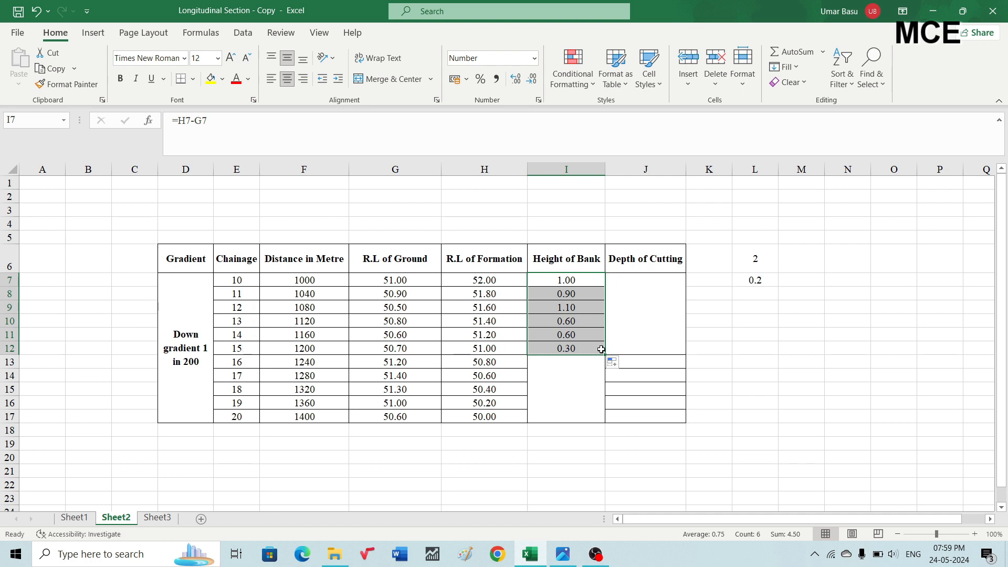
Calculate the Depth of Cutting for chainages 16 to 20 with =G13-H13 in cell J13, filled down through J17
double_click(647, 362)
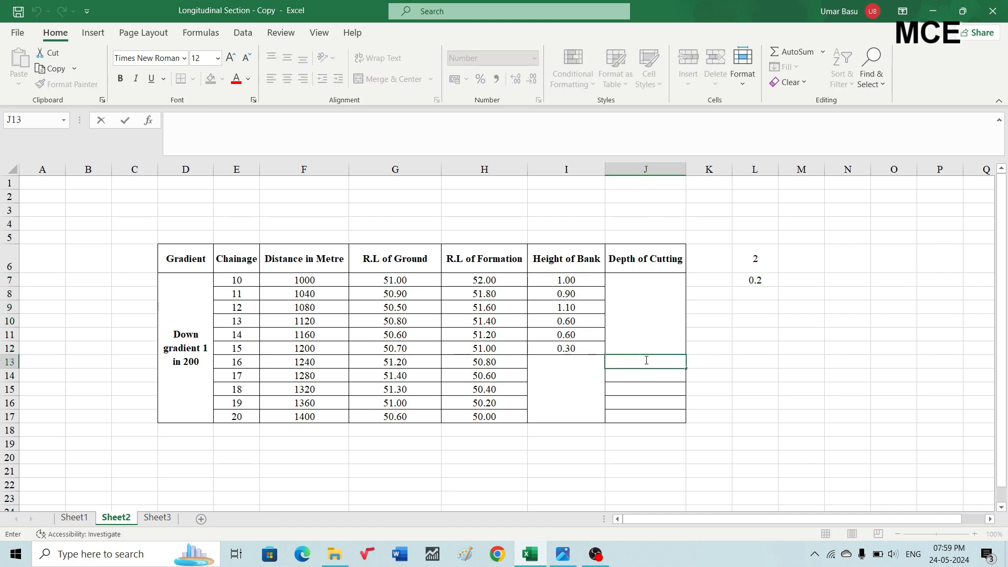
text(=)
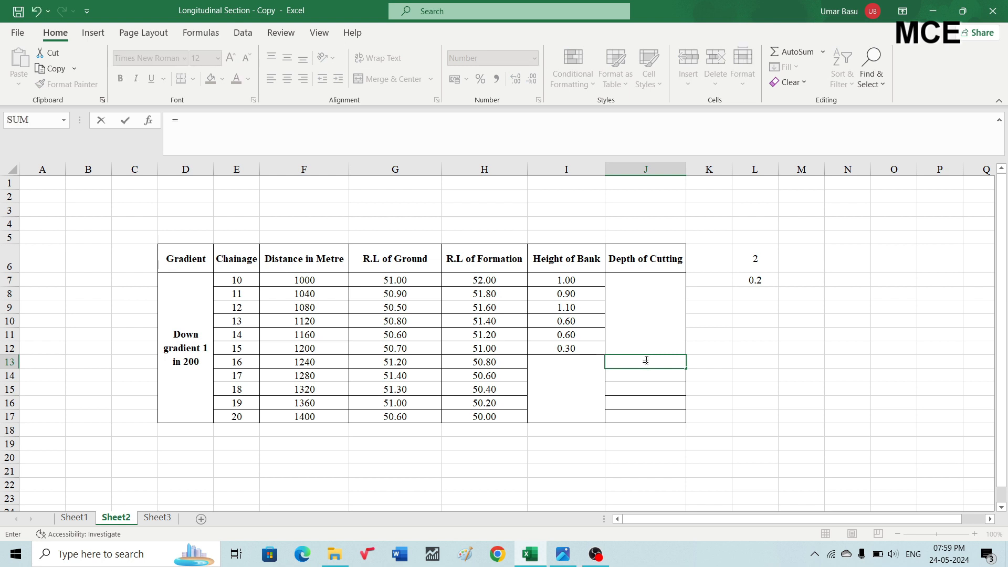
click(395, 362)
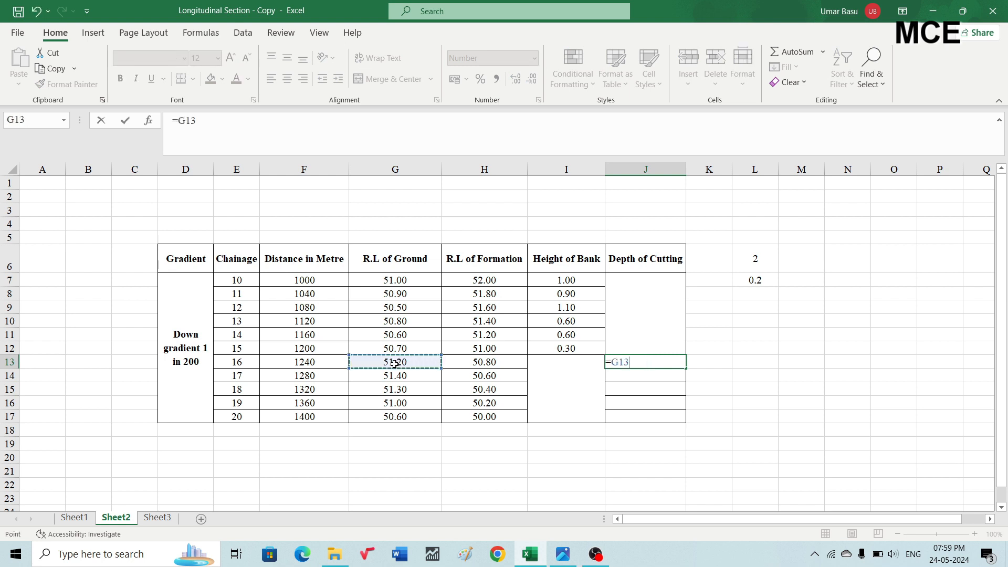
text(-)
click(480, 362)
key(Return)
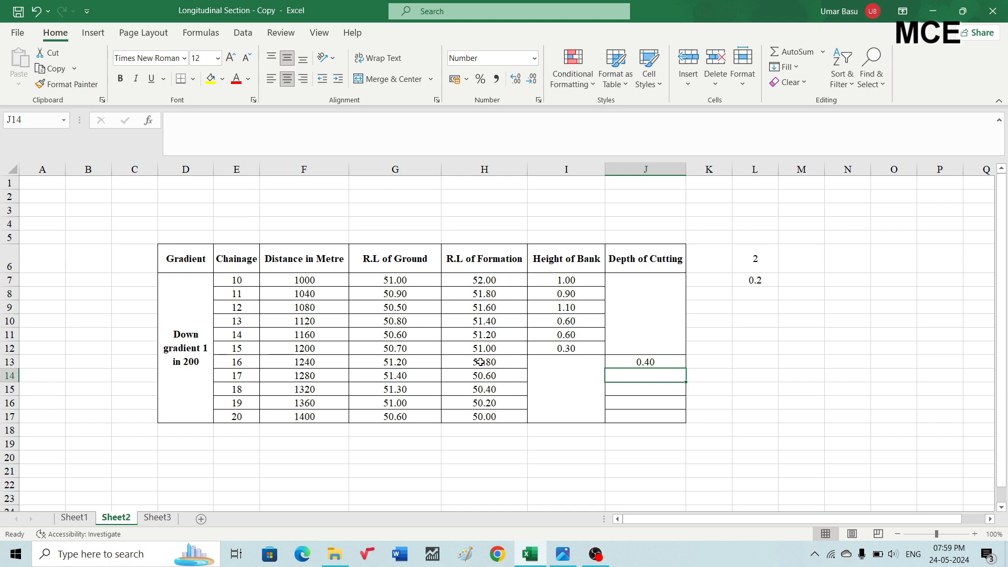
click(638, 363)
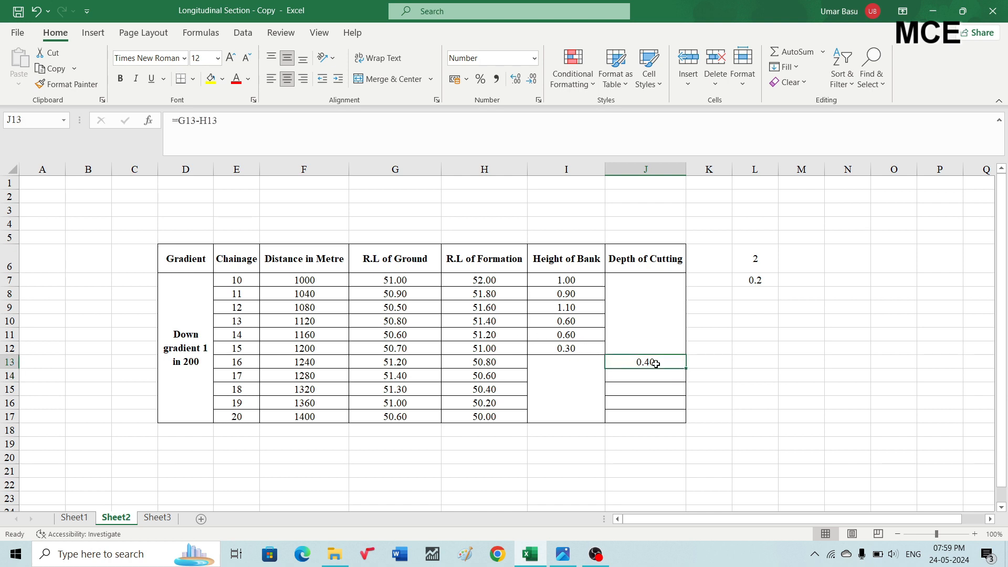
drag(685, 369, 673, 423)
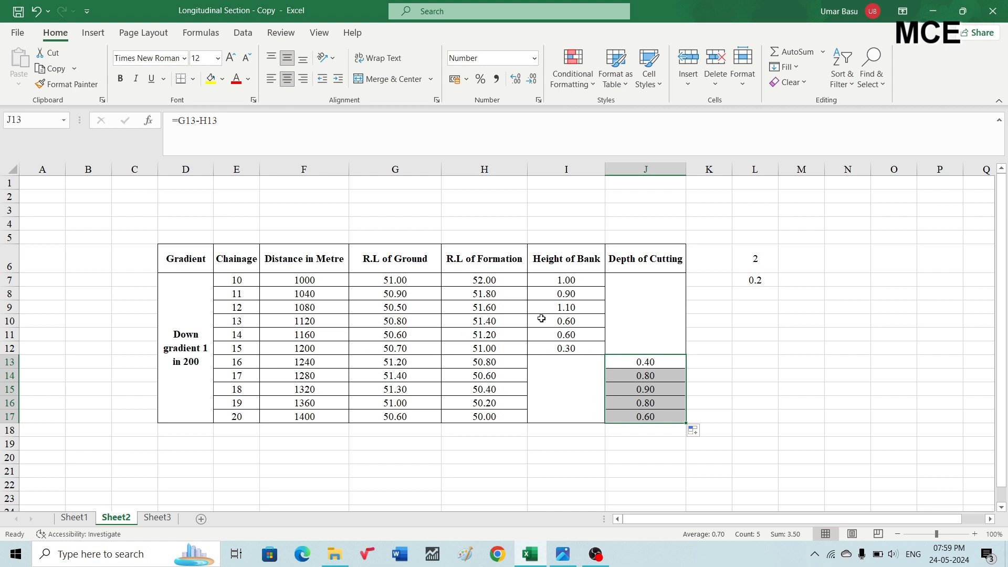
click(733, 336)
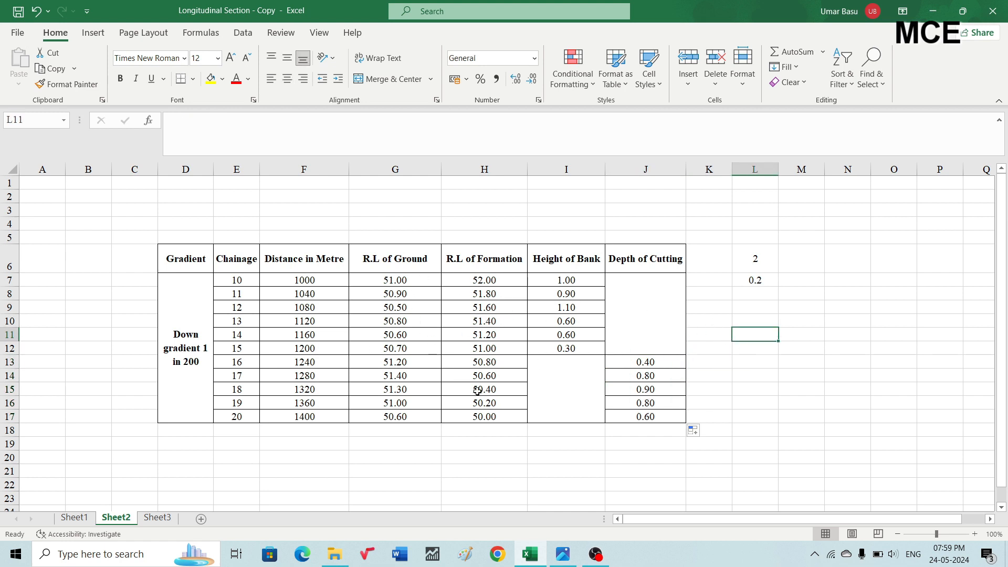
Insert a Scatter with Straight Lines chart from the distance, ground and formation level columns F6:H17, and enlarge it over the table
drag(506, 415, 329, 264)
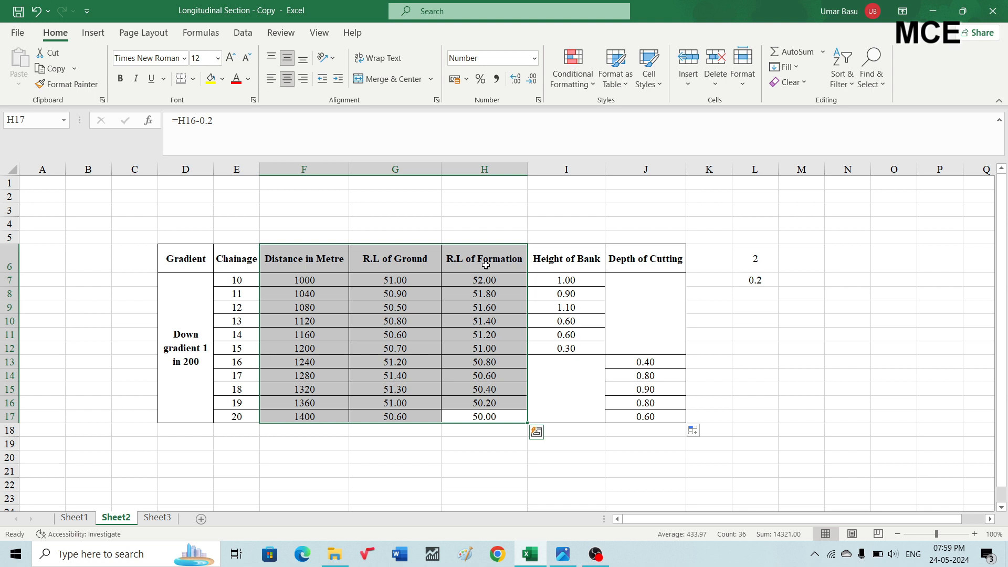
click(93, 34)
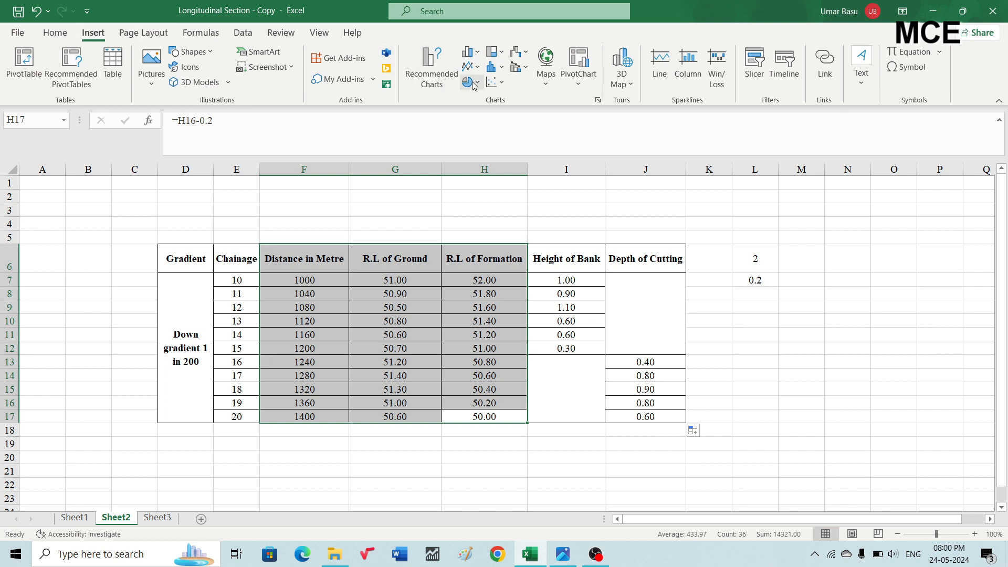
click(494, 85)
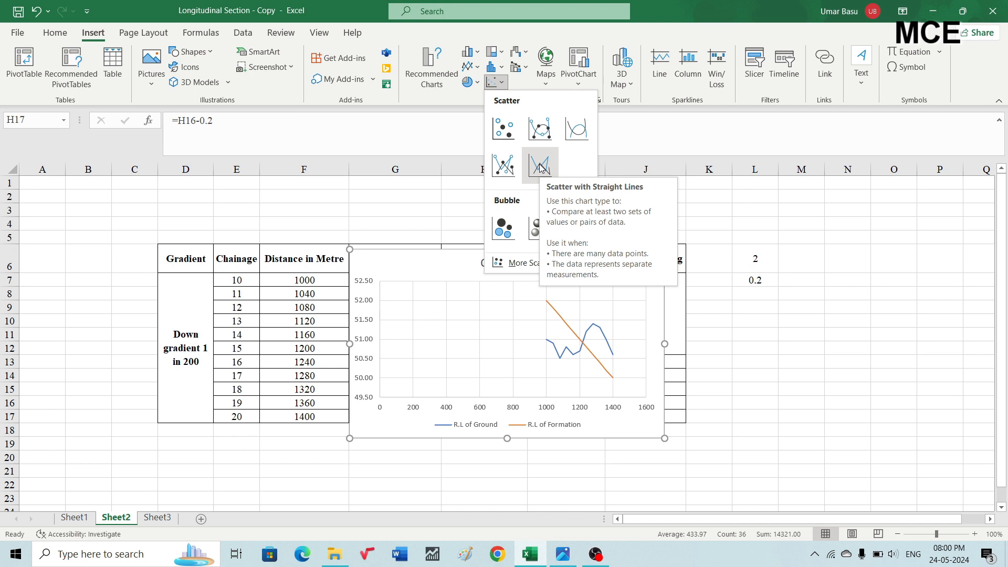
click(541, 167)
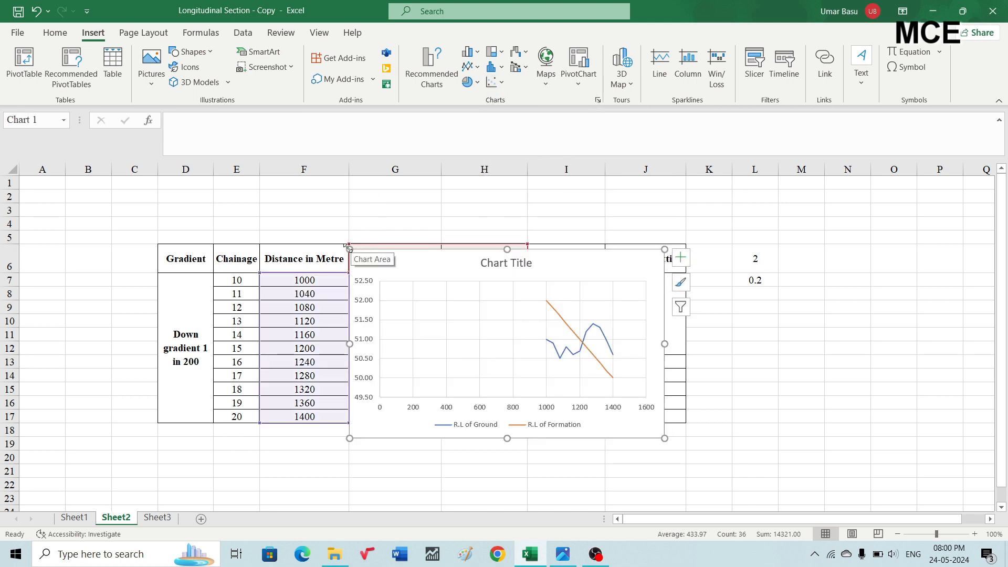
drag(389, 264, 212, 185)
drag(676, 391, 746, 496)
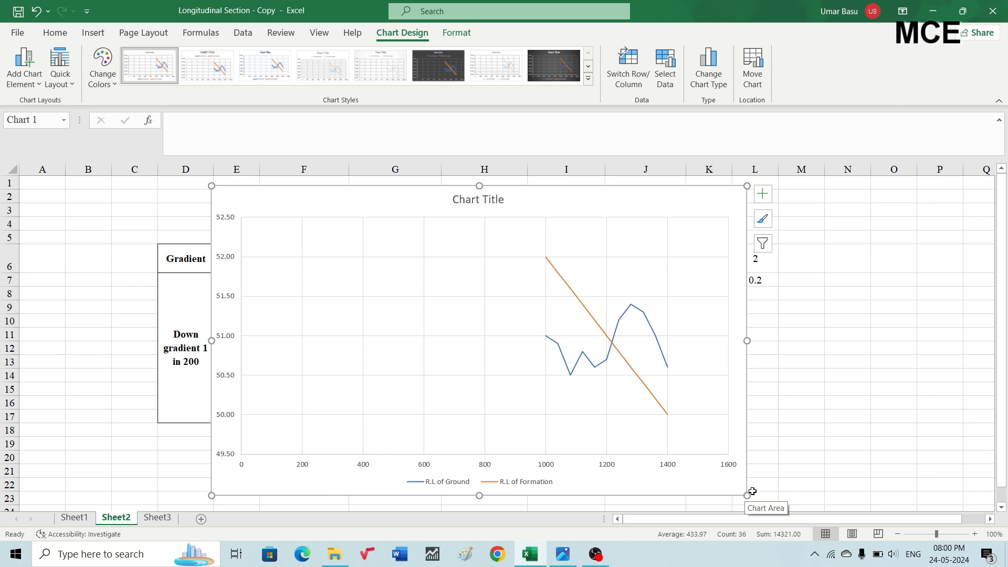
Replace the chart title with "Reduced Levels of Existing Ground and Proposed Road"
click(478, 205)
double_click(478, 206)
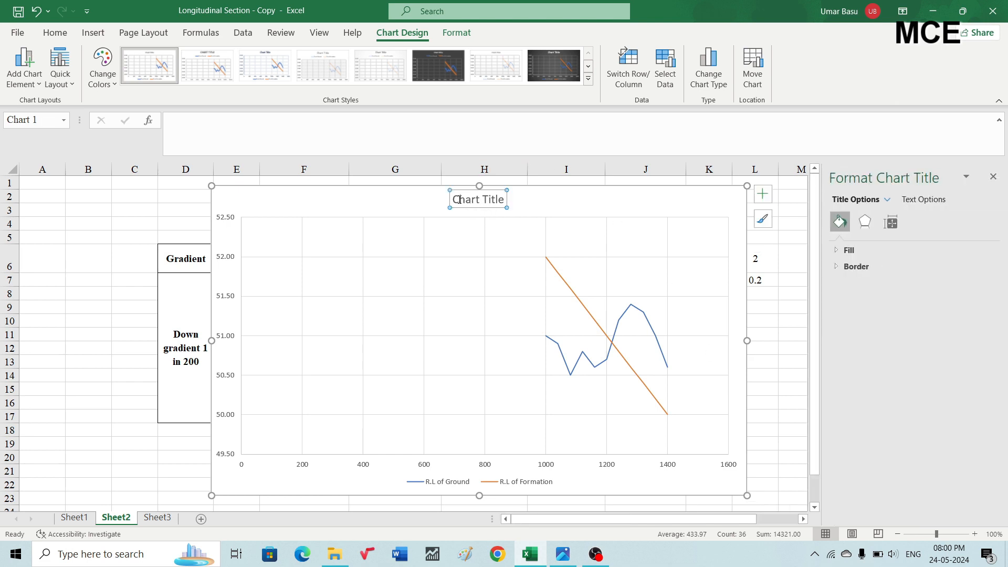
drag(454, 200, 498, 201)
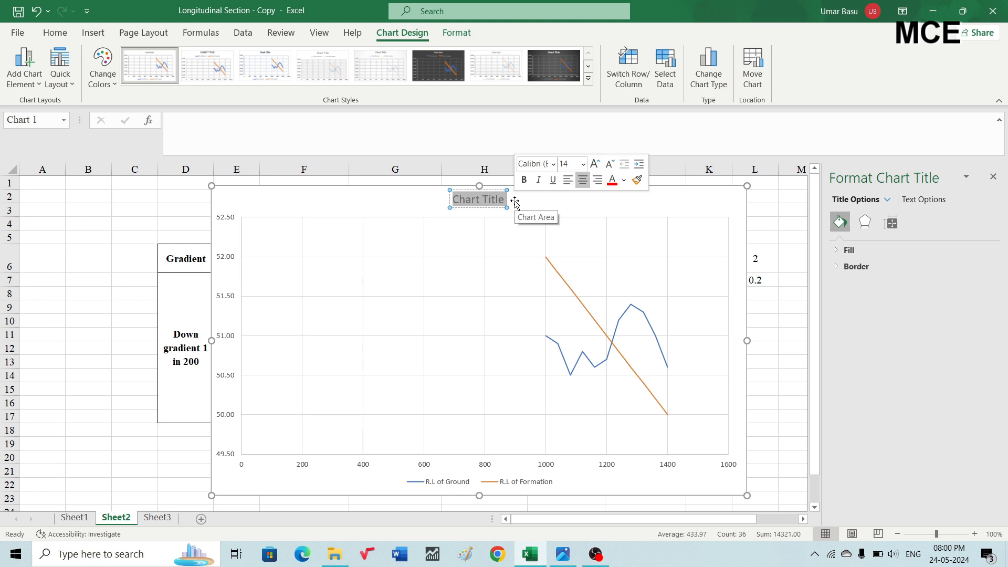
key(BackSpace)
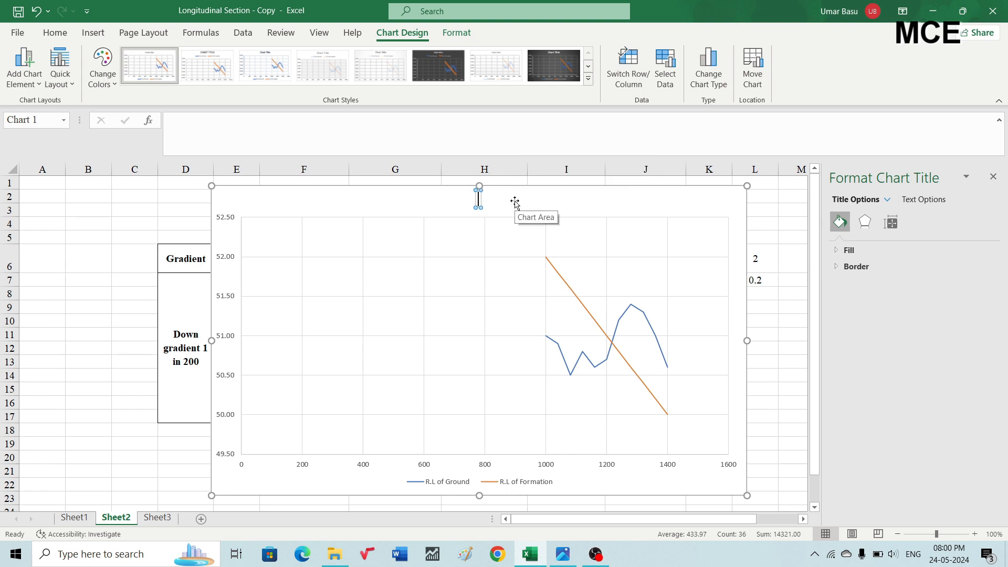
text(Reduced)
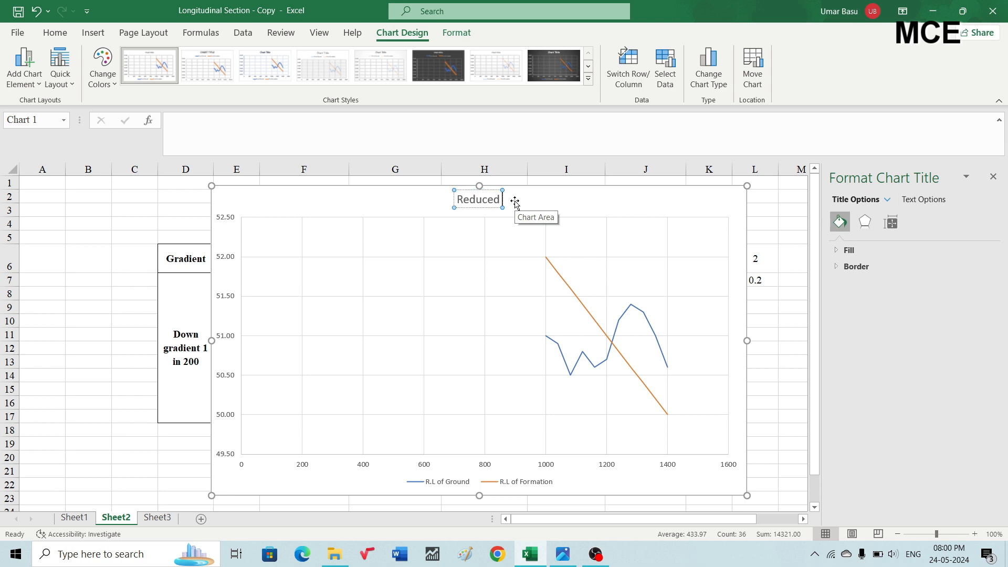
text( Levels)
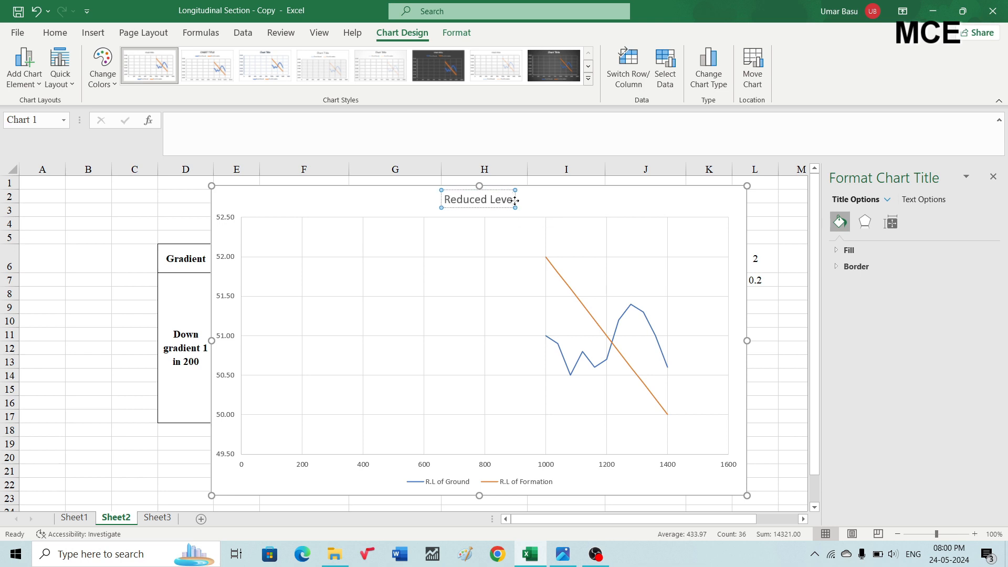
text( of)
text( Exist)
text(ing)
text( F)
key(BackSpace)
key(BackSpace)
text(Ground)
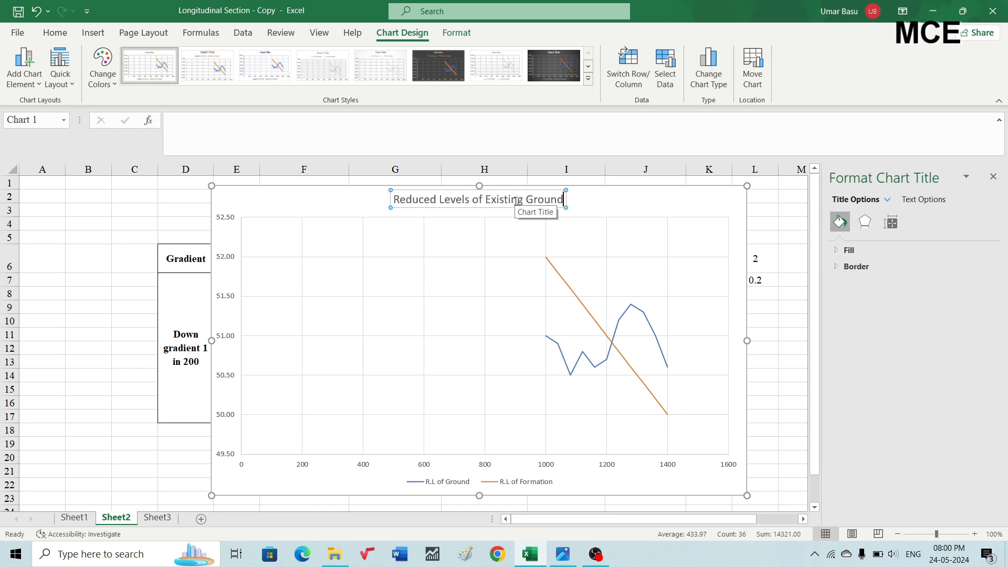
text( and)
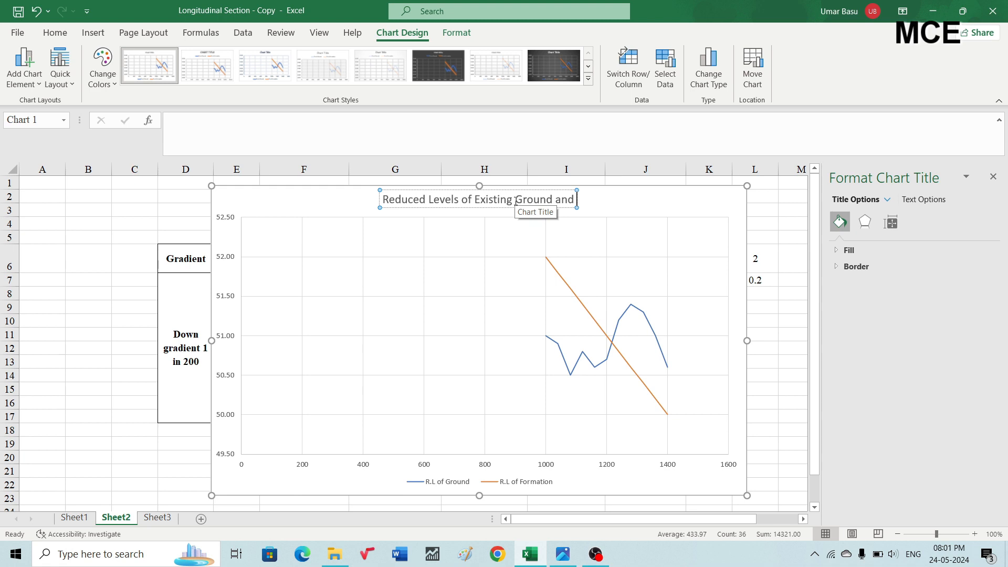
text( P)
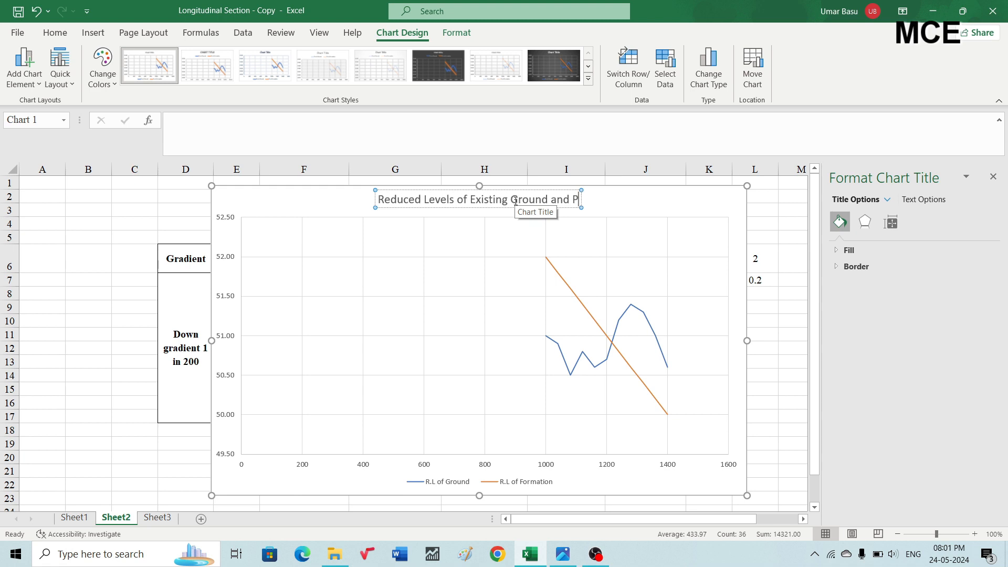
text(ropos)
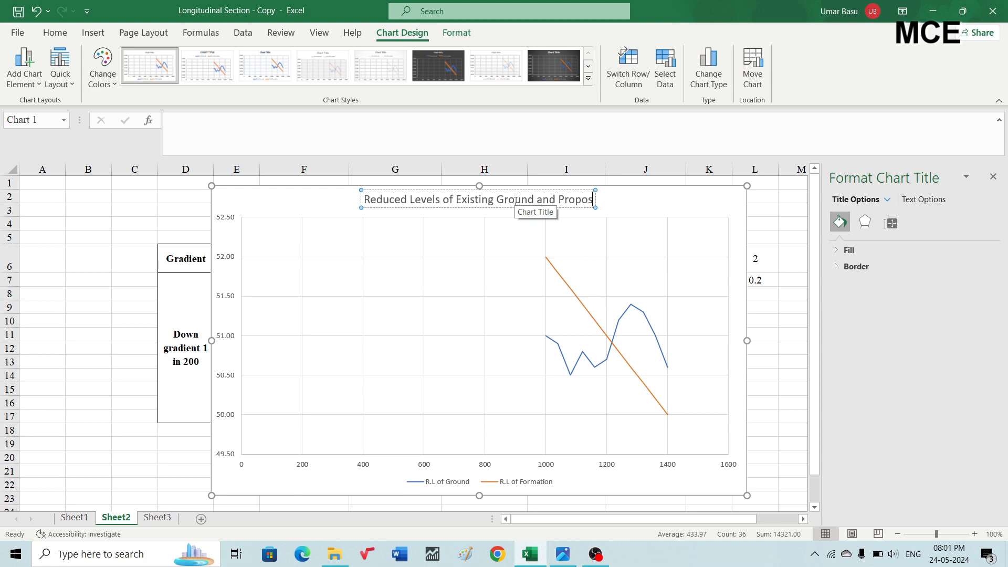
text(ed Road)
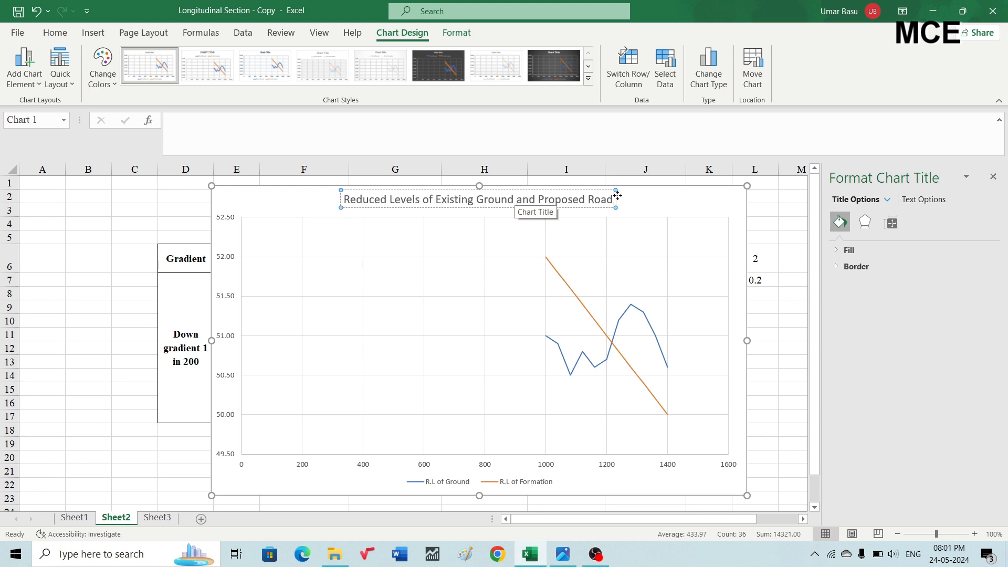
click(675, 196)
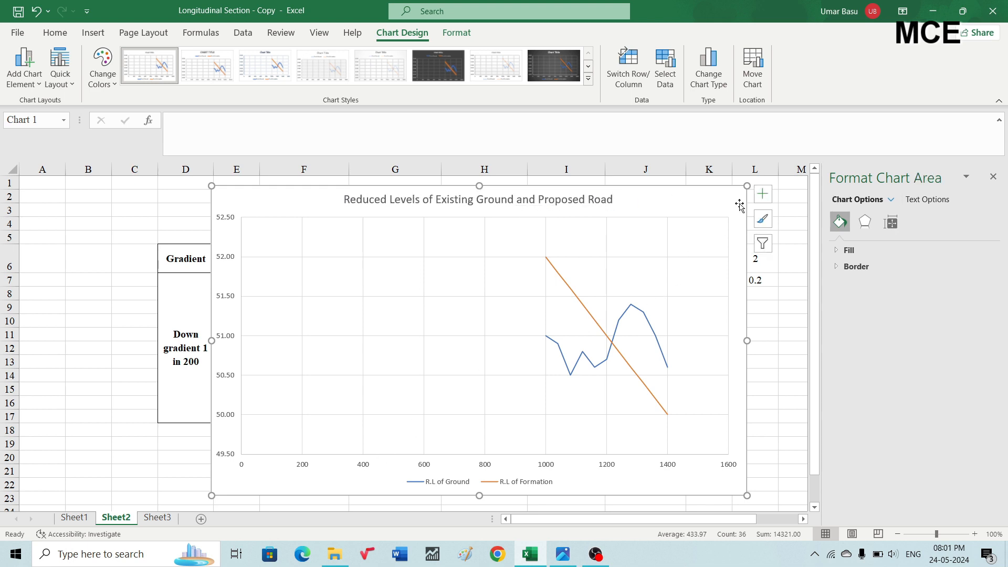
Add axis titles to the chart and label the horizontal axis "Distance in metre"
click(762, 194)
click(792, 223)
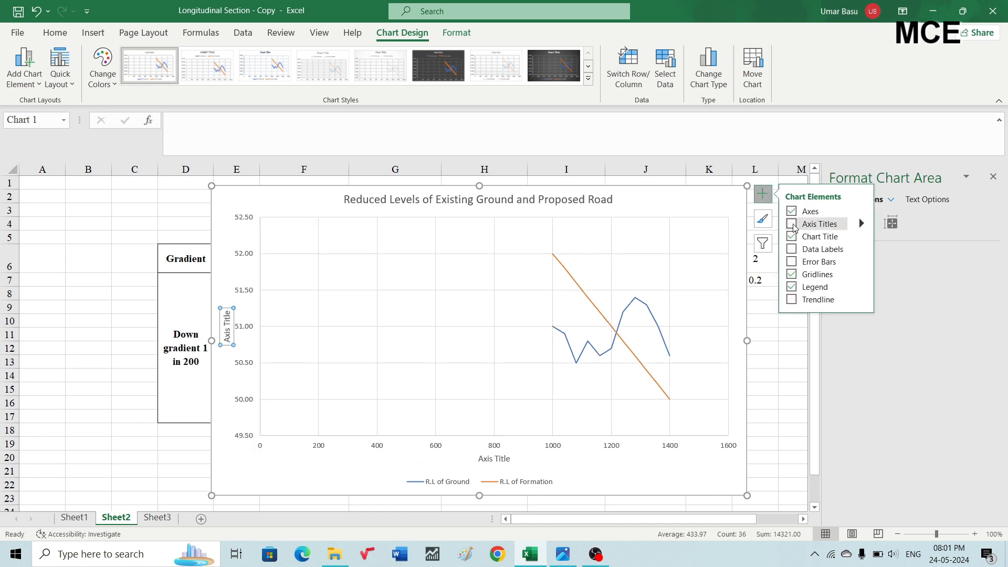
click(499, 462)
drag(481, 460, 512, 461)
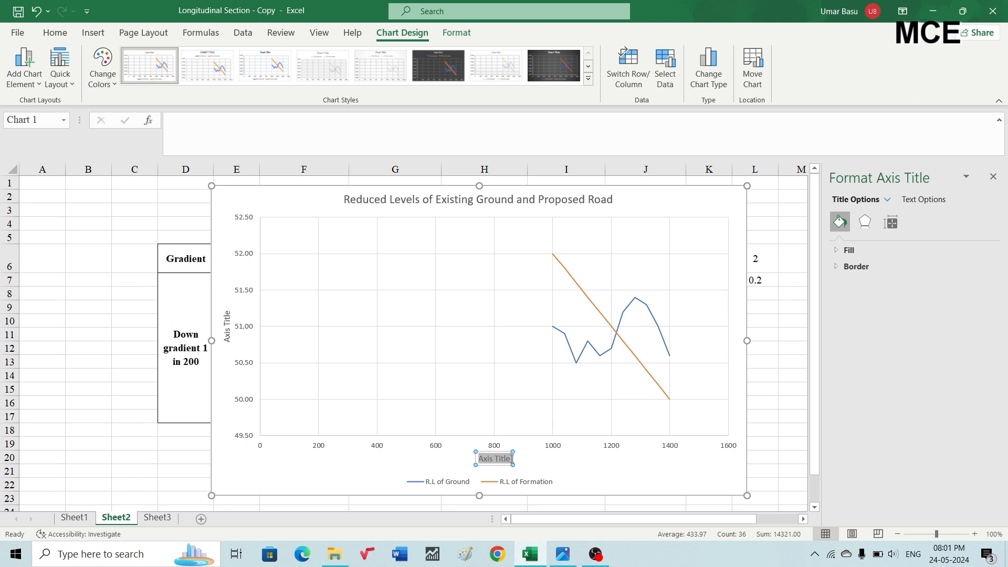
text(Dis)
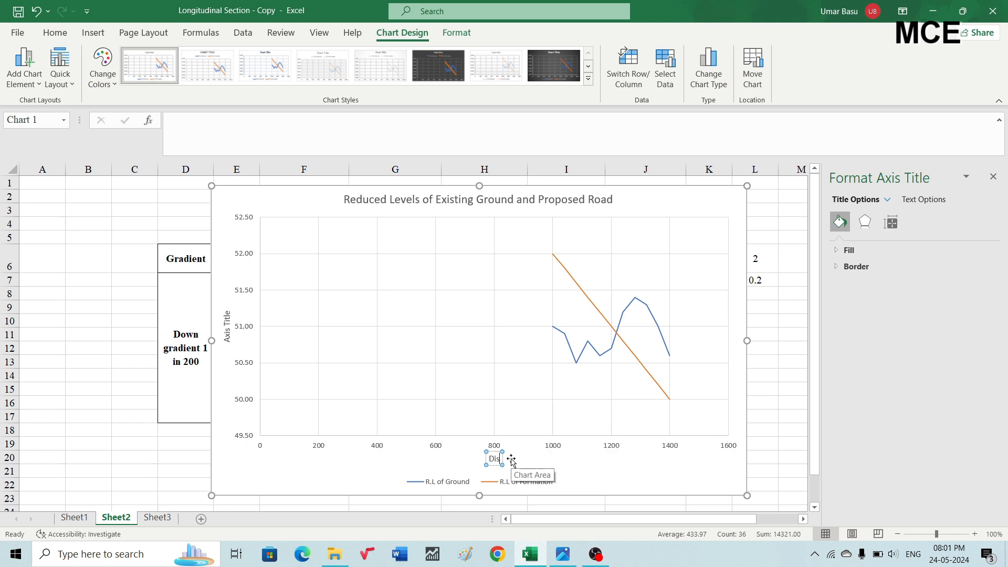
text(tance in metre)
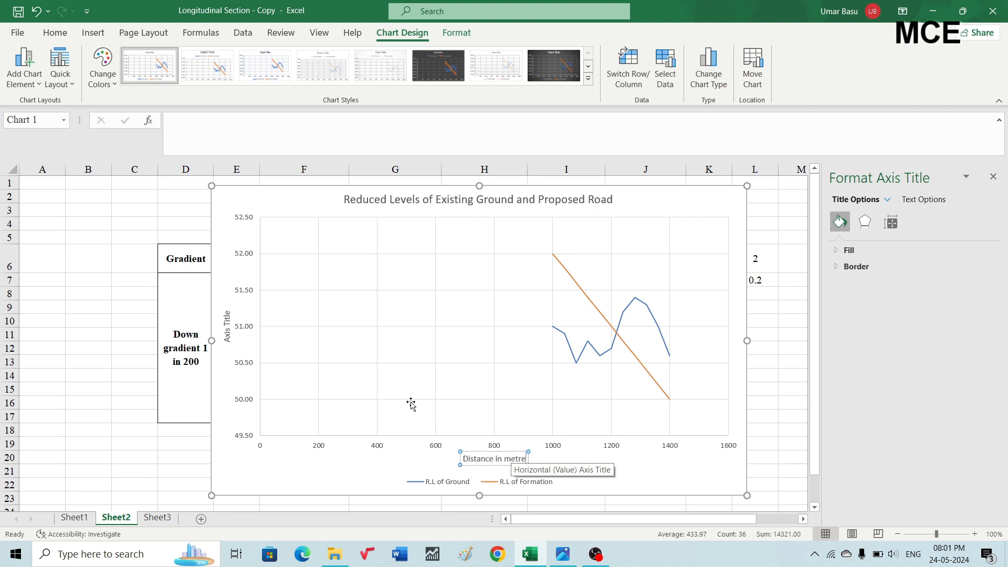
click(378, 386)
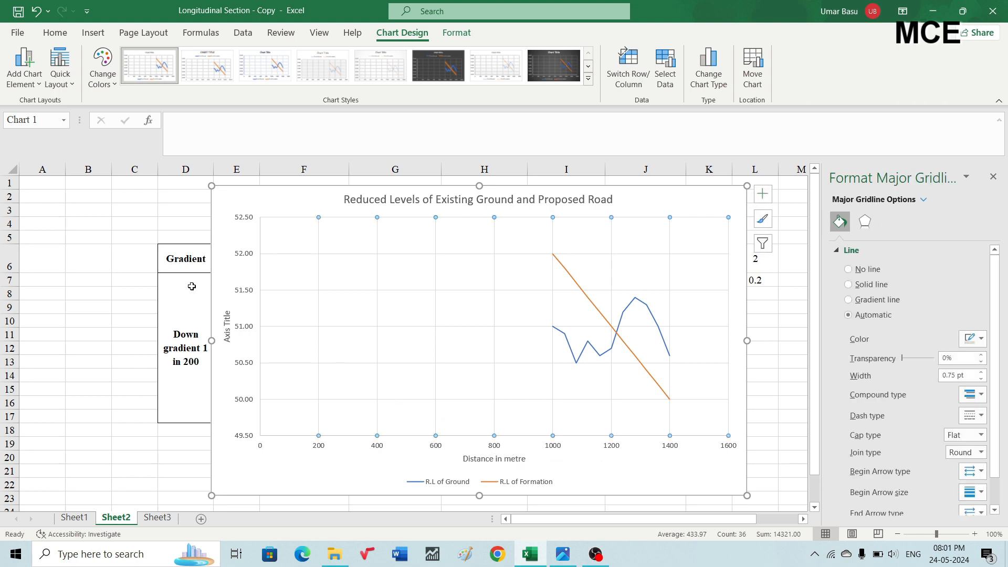
Label the chart's vertical axis "Reduced Levels"
click(227, 316)
drag(227, 313, 225, 340)
text(Red)
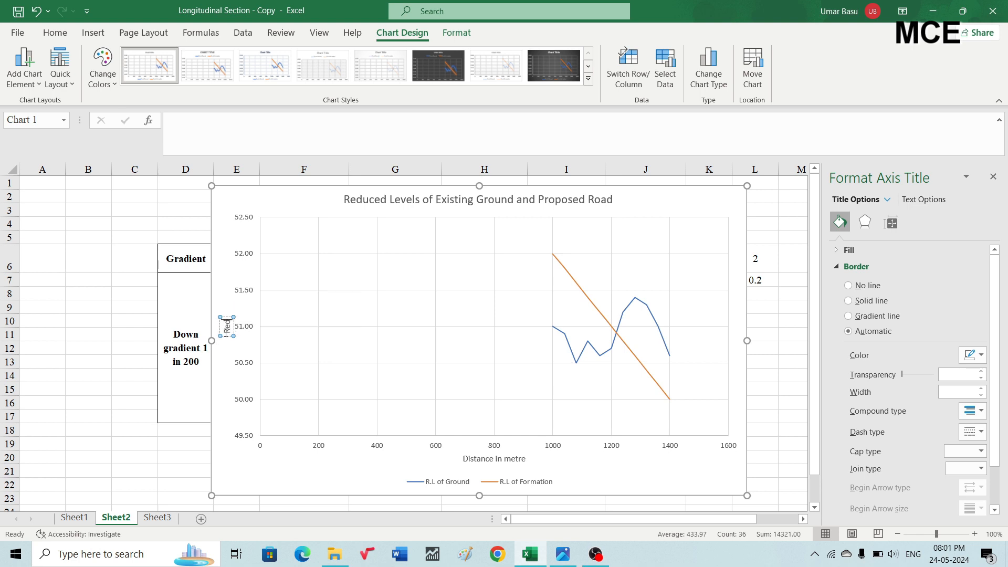
text(uced)
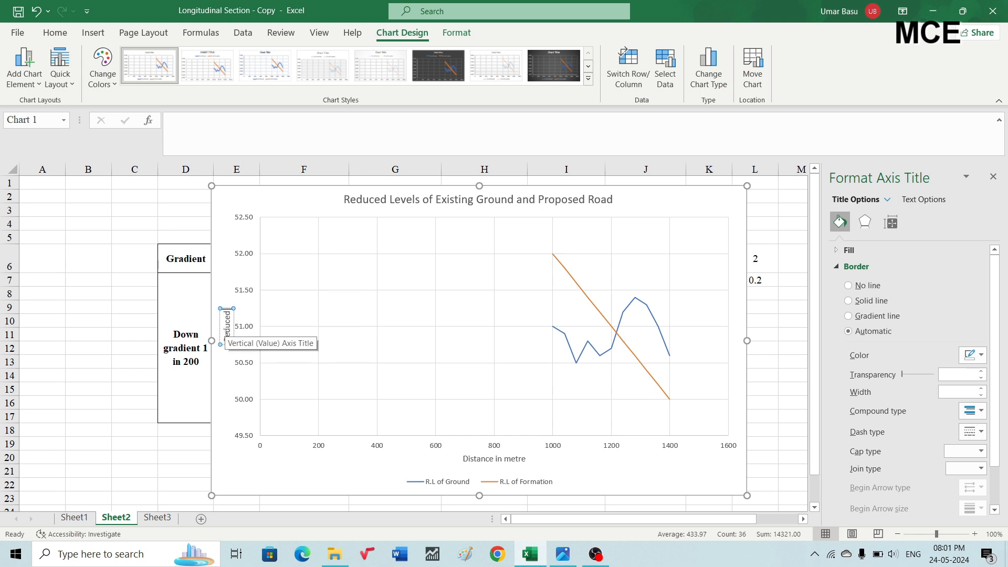
text( Levels)
click(353, 324)
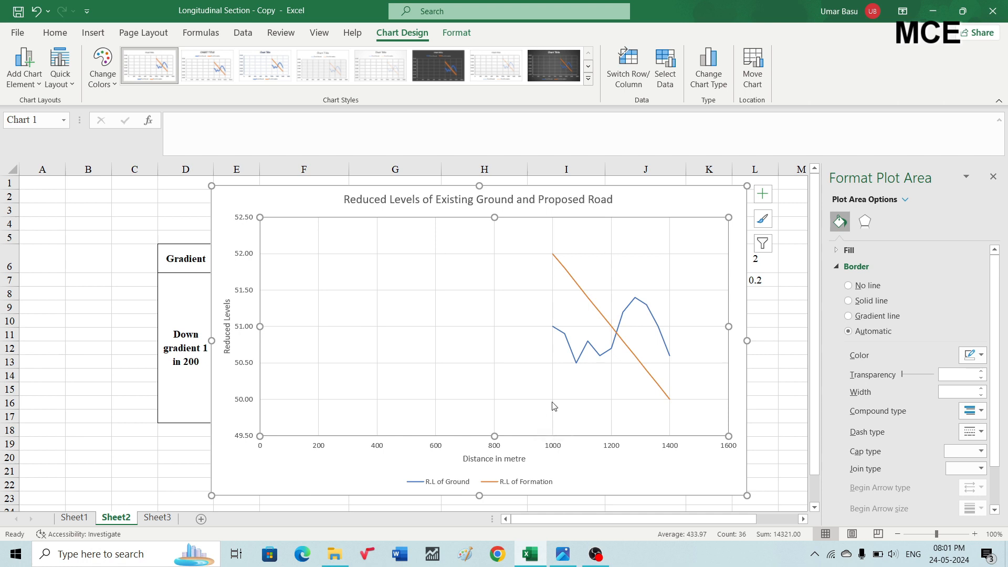
Set the horizontal axis bounds to a minimum of 1000 and a maximum of 1400
click(550, 450)
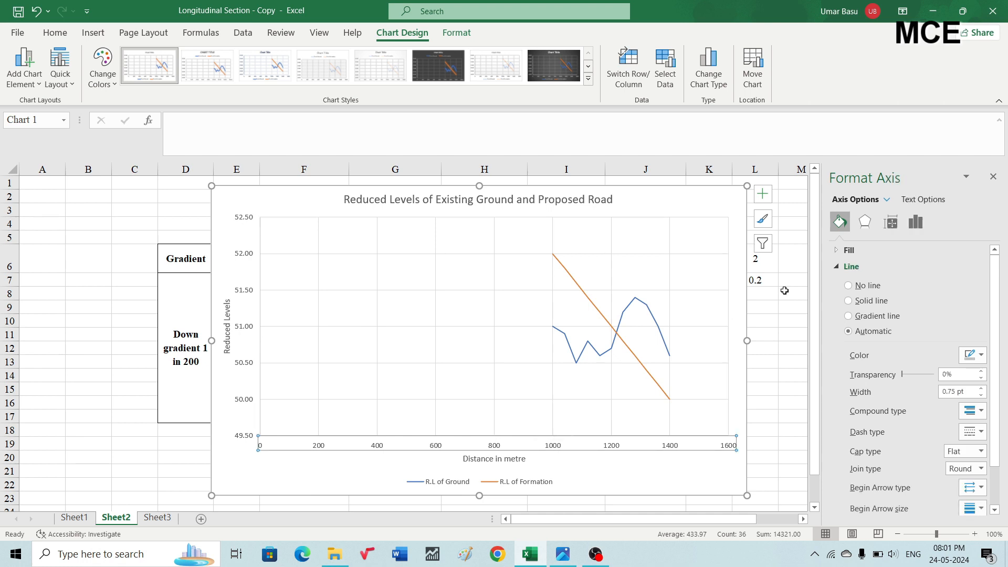
click(914, 222)
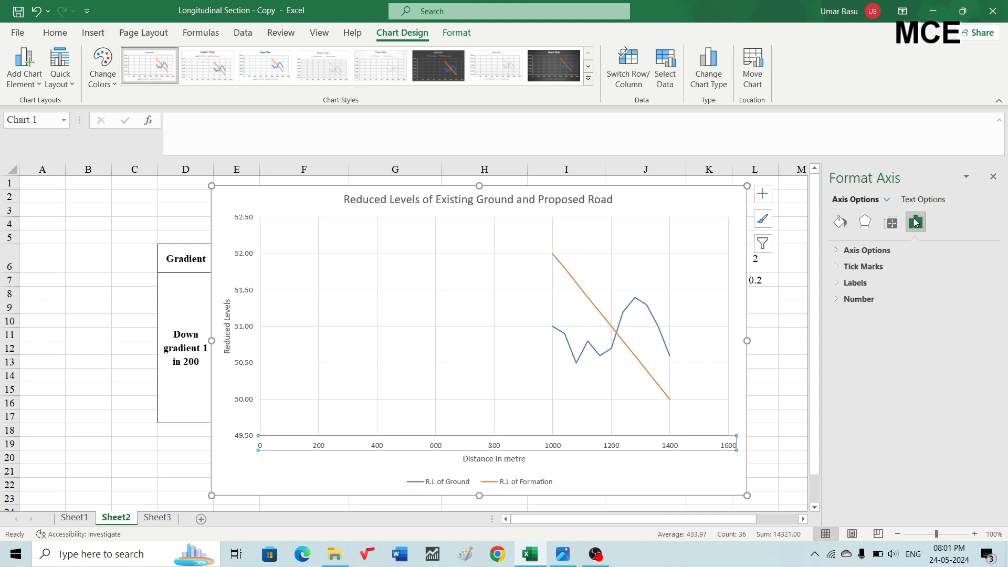
click(847, 251)
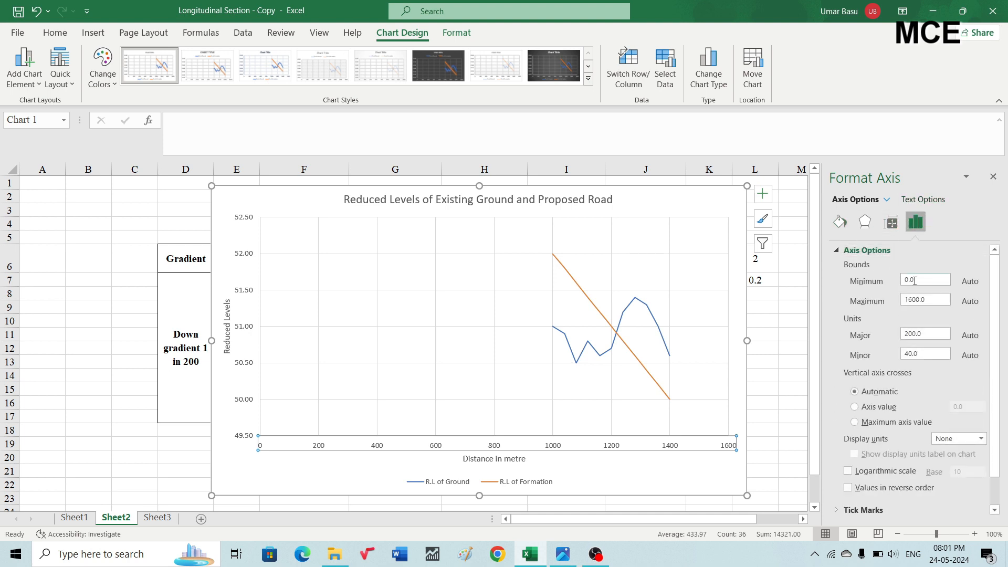
drag(915, 280, 894, 280)
text(1000)
double_click(931, 300)
text(1)
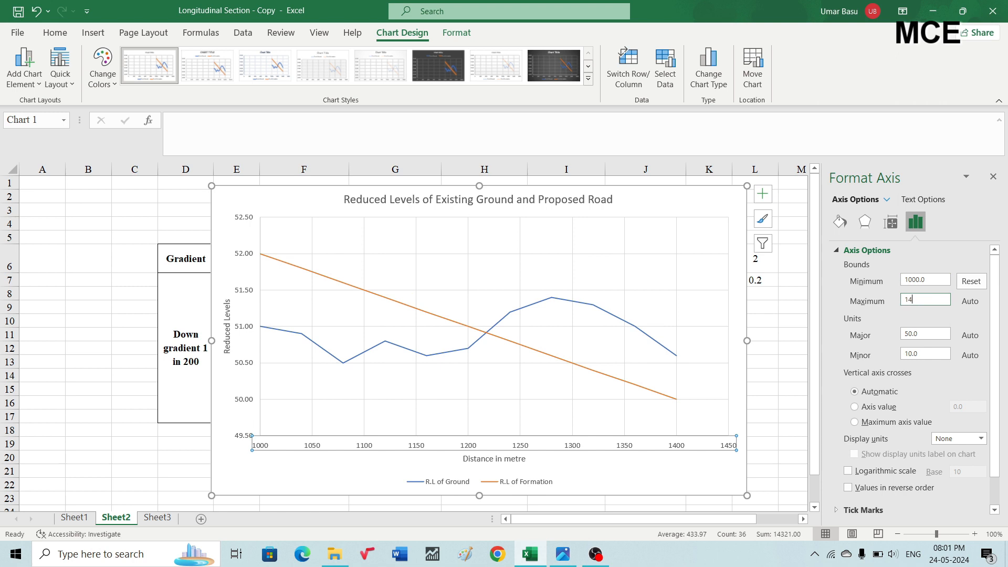
key(Return)
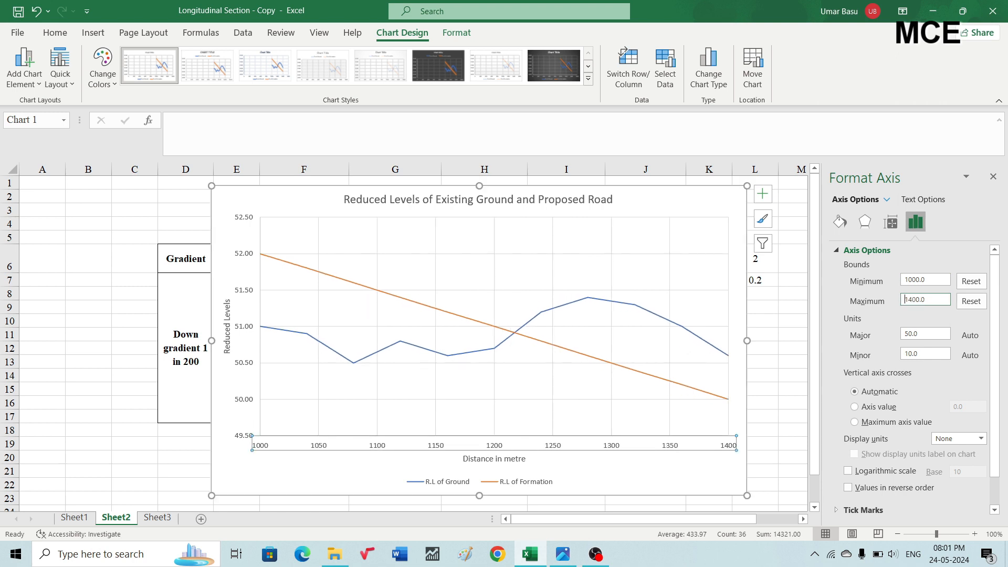
Set the horizontal axis major unit to 40, and enlarge the chart slightly
double_click(919, 334)
text(40)
key(Return)
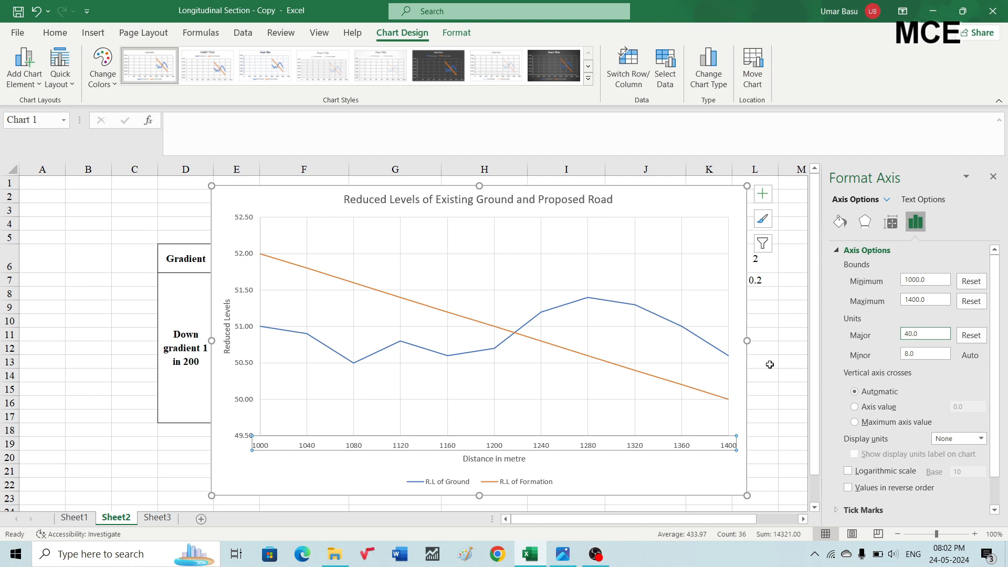
click(783, 334)
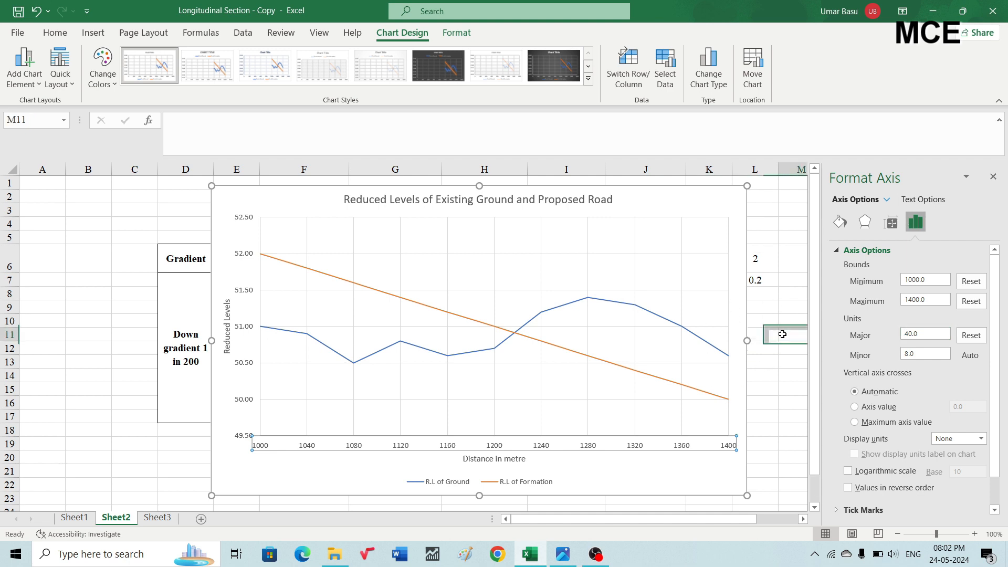
click(994, 179)
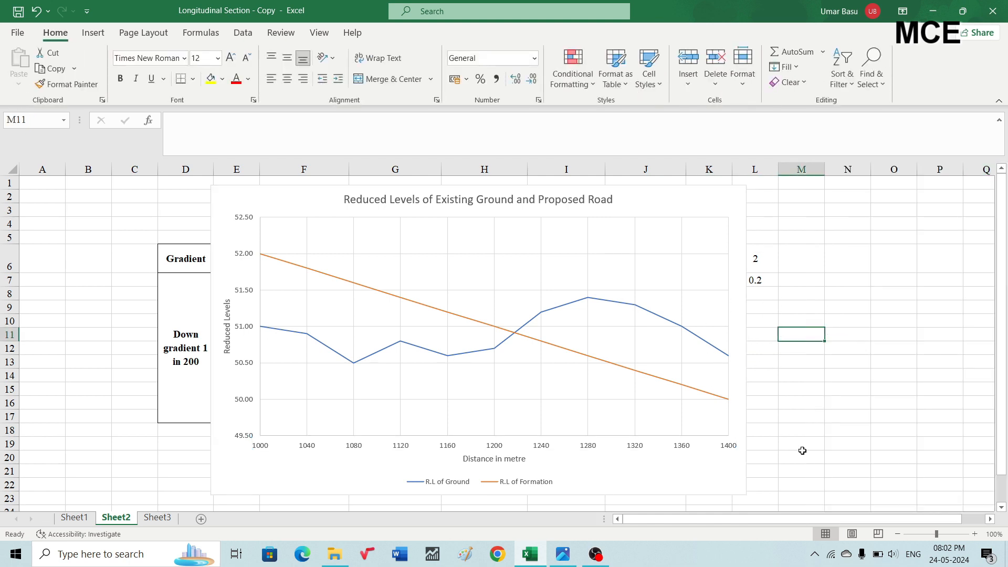
click(730, 492)
drag(746, 495, 758, 501)
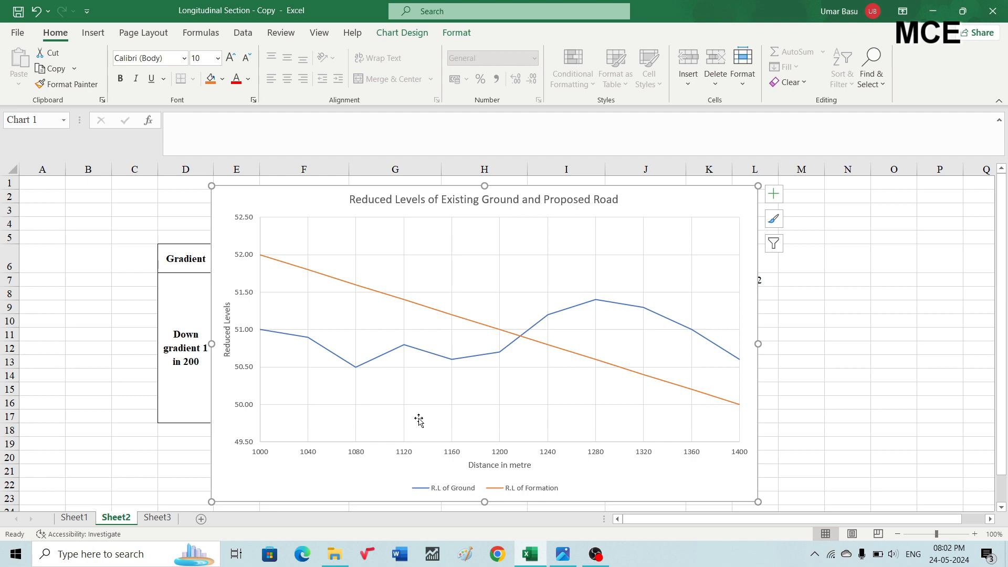
Examine where the ground and formation lines cross between 1200 and 1240 m, consulting the similar-triangles sketch L Section.png in the image viewer
click(499, 415)
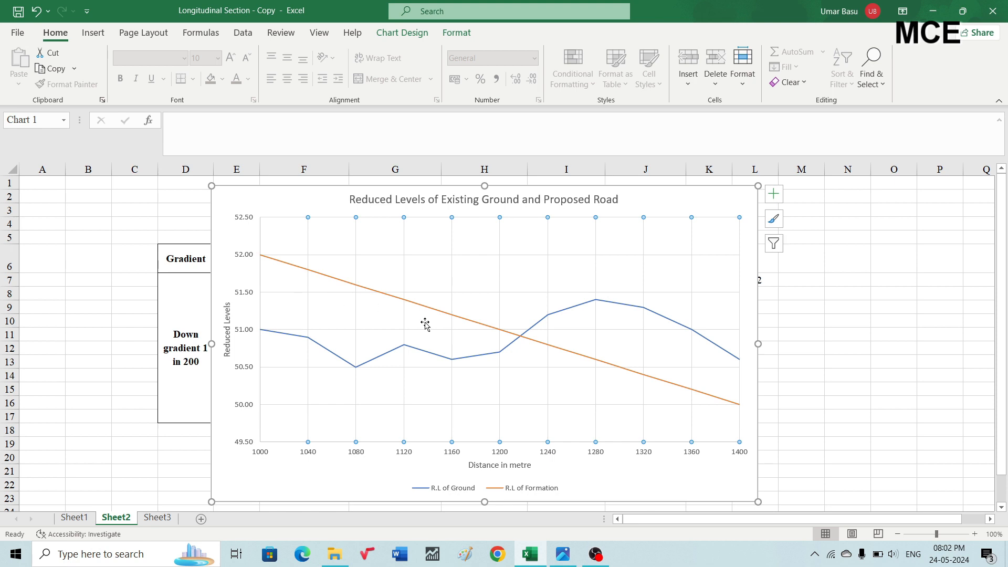
mouse_move(518, 342)
click(540, 346)
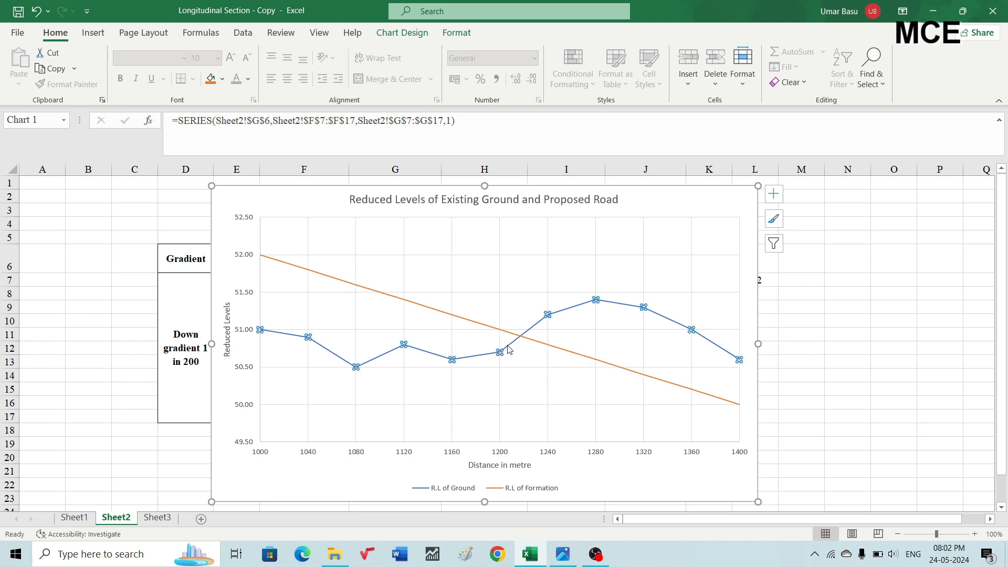
click(491, 289)
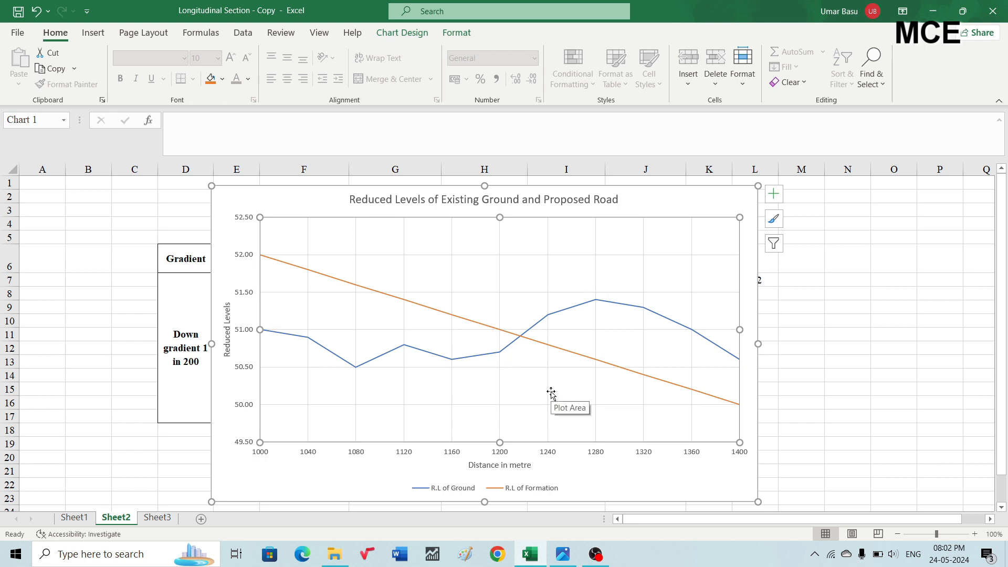
mouse_move(505, 353)
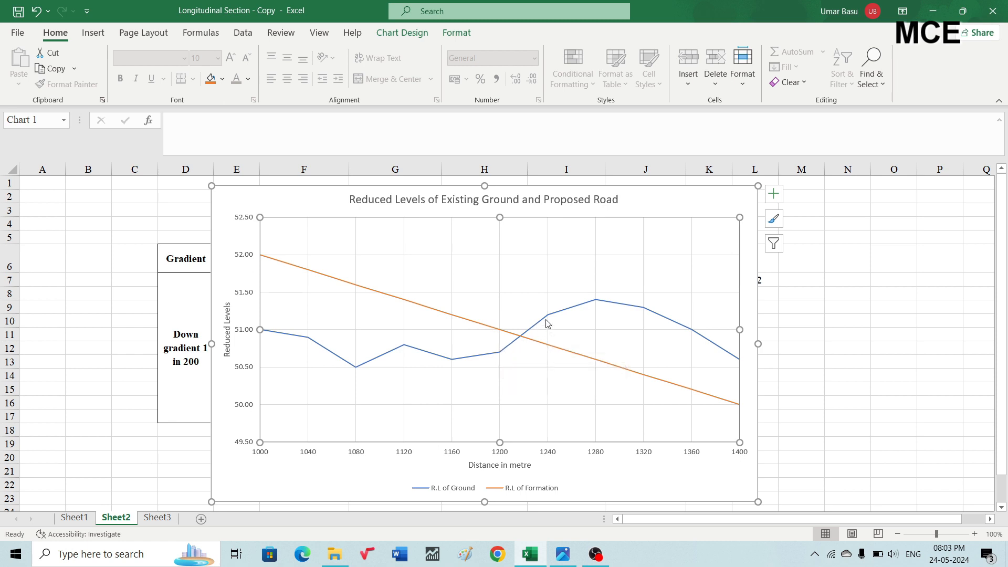
mouse_move(547, 322)
click(563, 554)
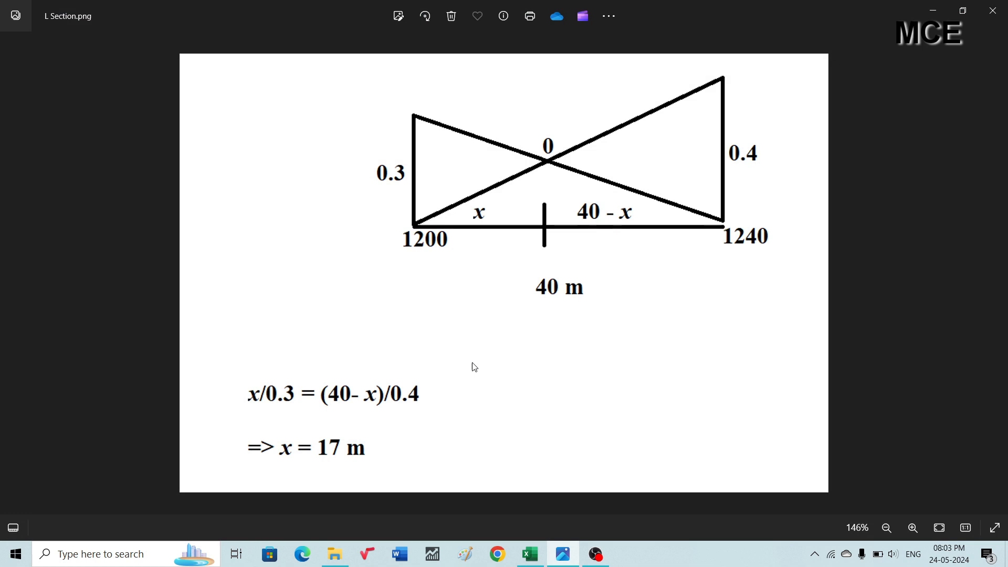
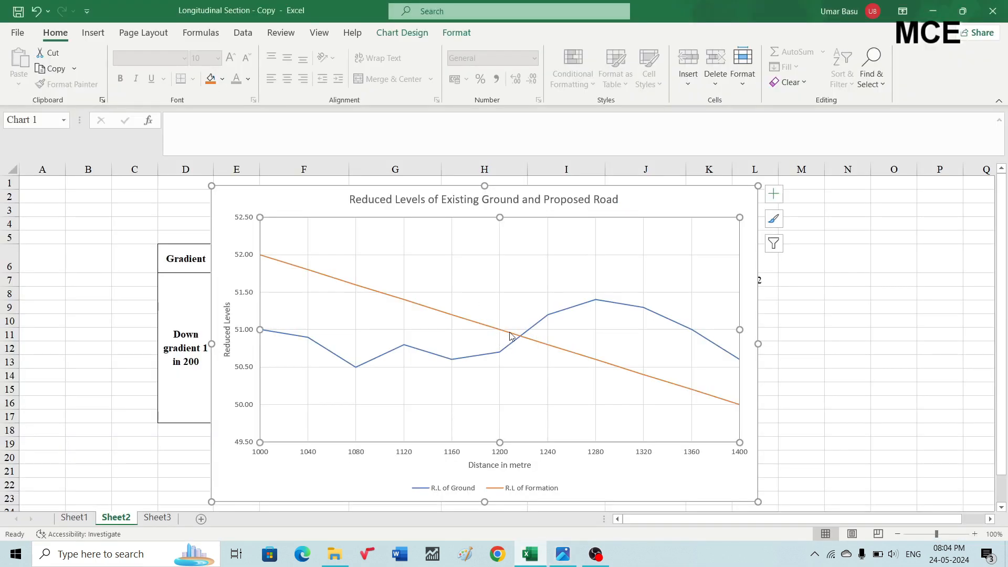
mouse_move(513, 337)
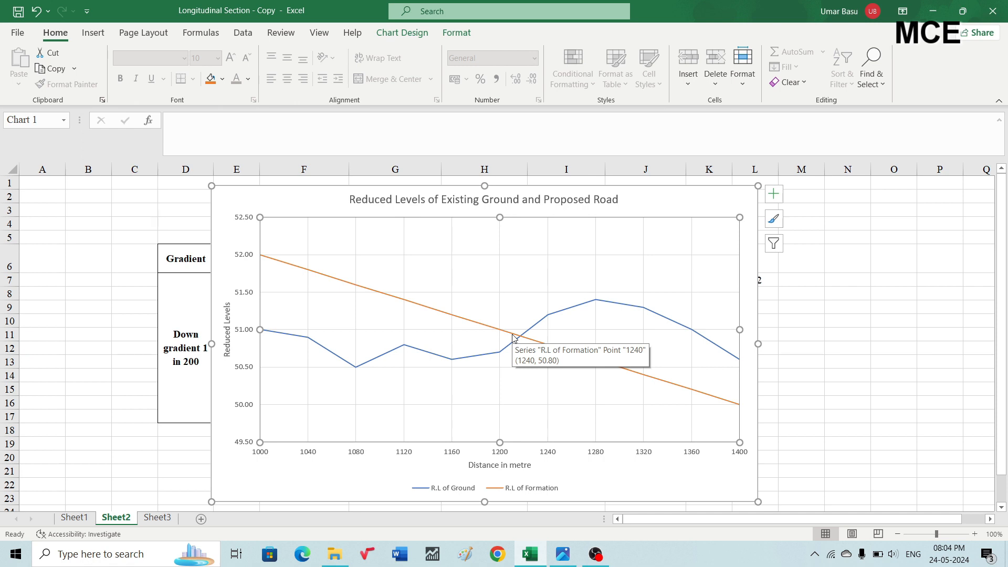
Review the earthwork calculation table's column headings and its title parameters for width and side slopes on Sheet3
click(799, 358)
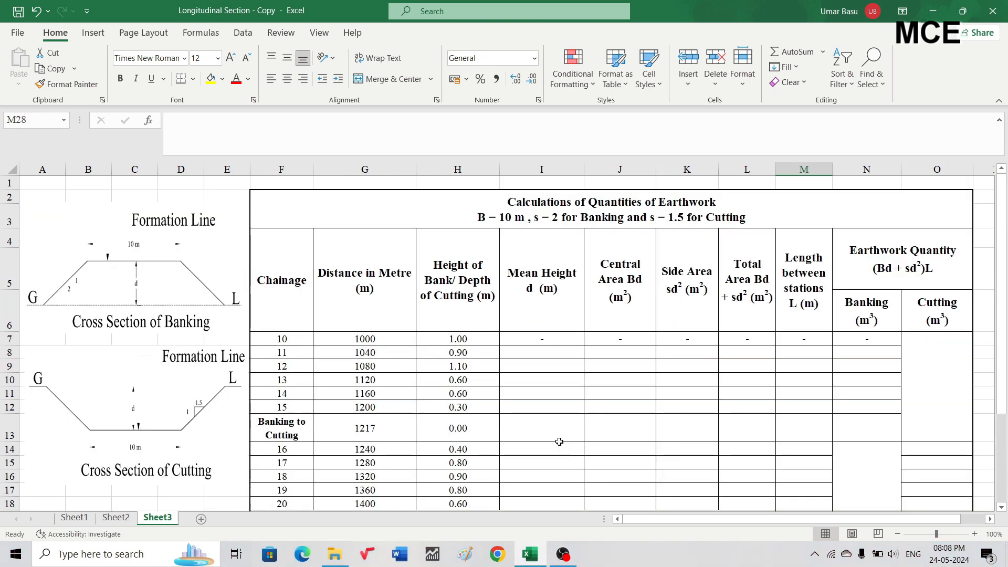
click(556, 435)
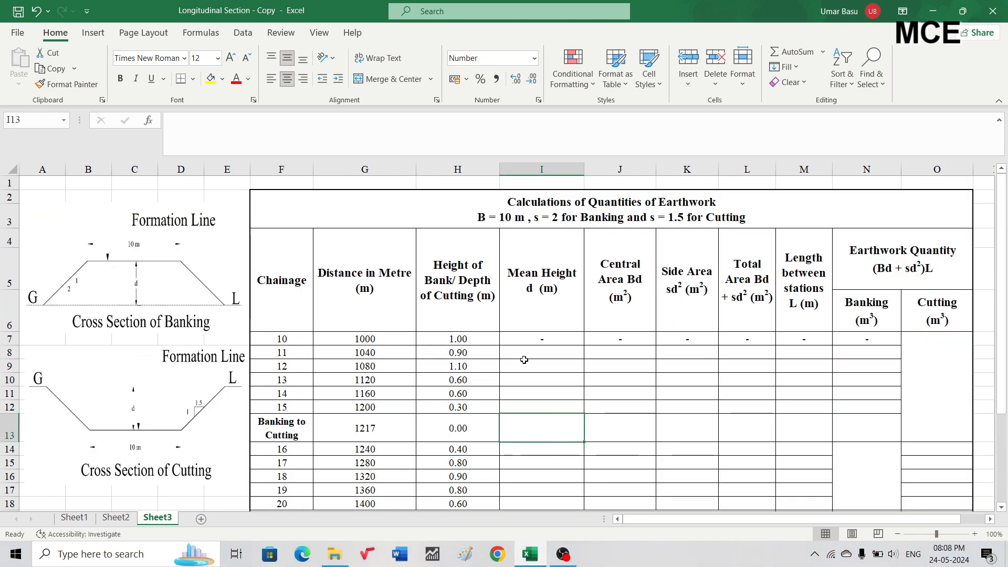
scroll(524, 359, down, 1)
scroll(524, 359, up, 1)
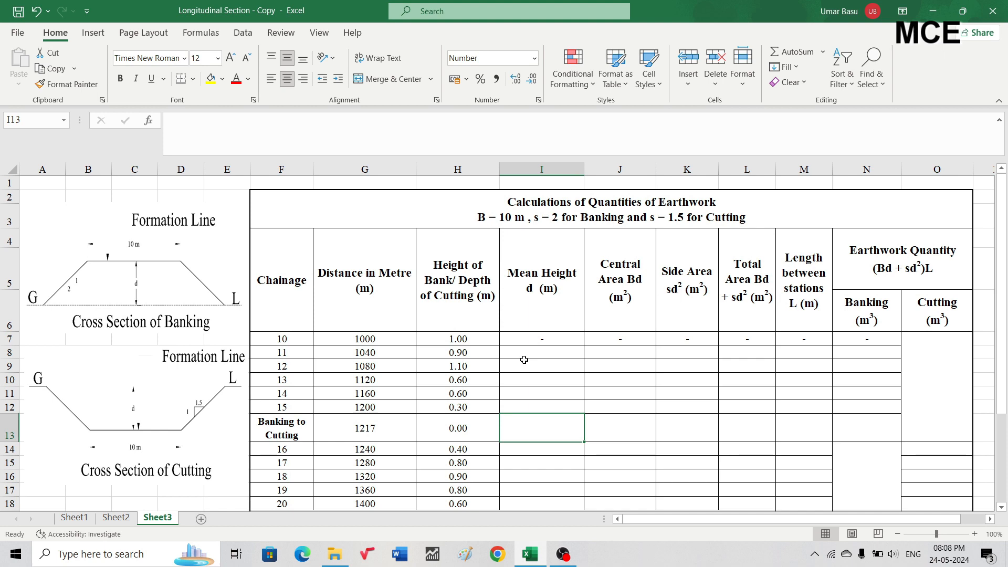
click(270, 277)
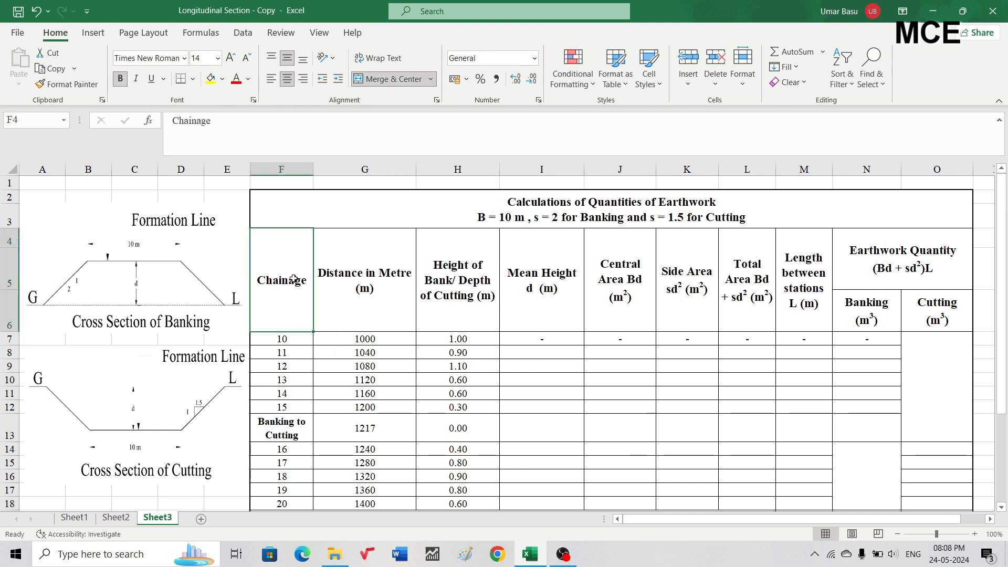
click(357, 279)
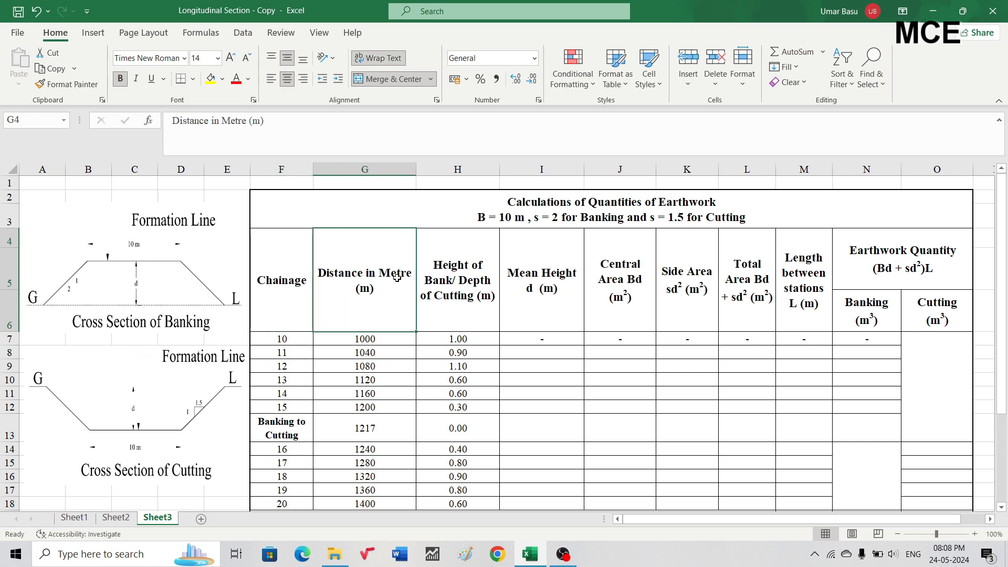
click(461, 277)
click(554, 284)
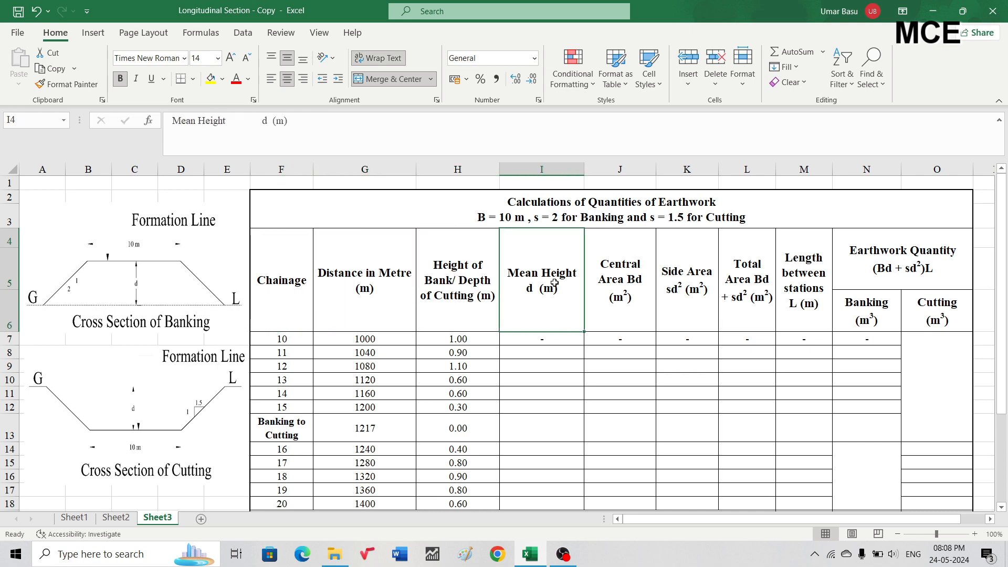
click(616, 280)
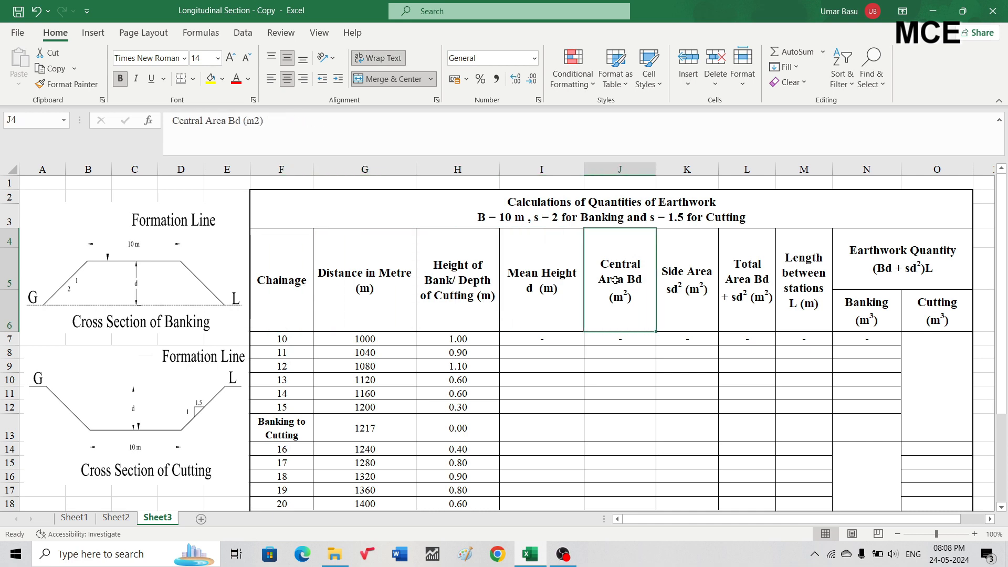
click(685, 281)
click(762, 278)
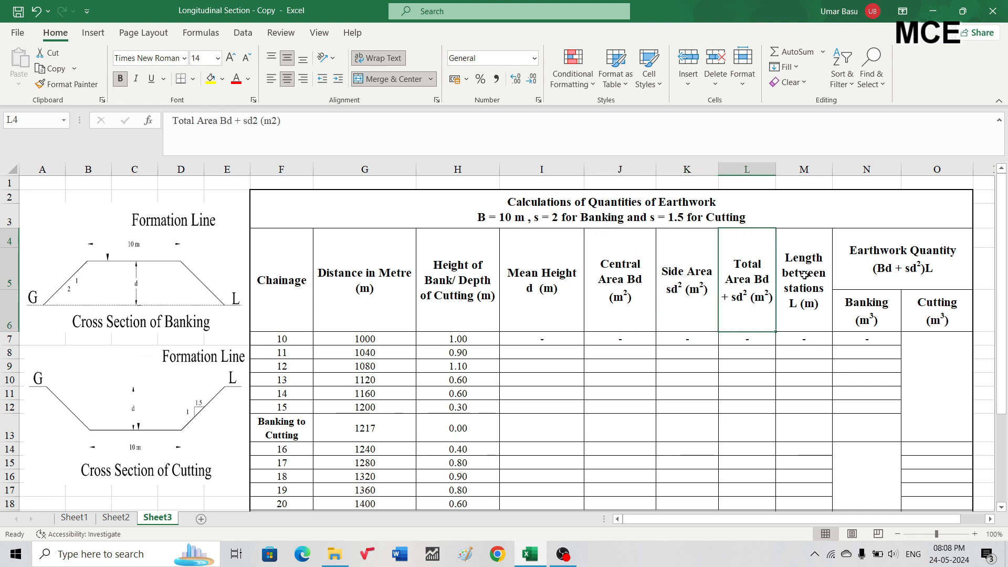
click(804, 274)
click(864, 305)
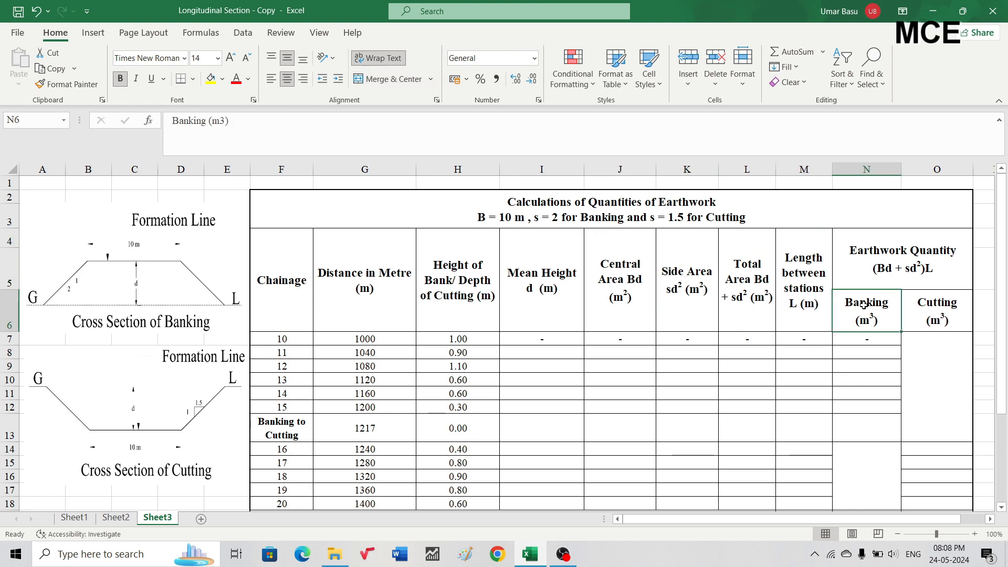
click(928, 306)
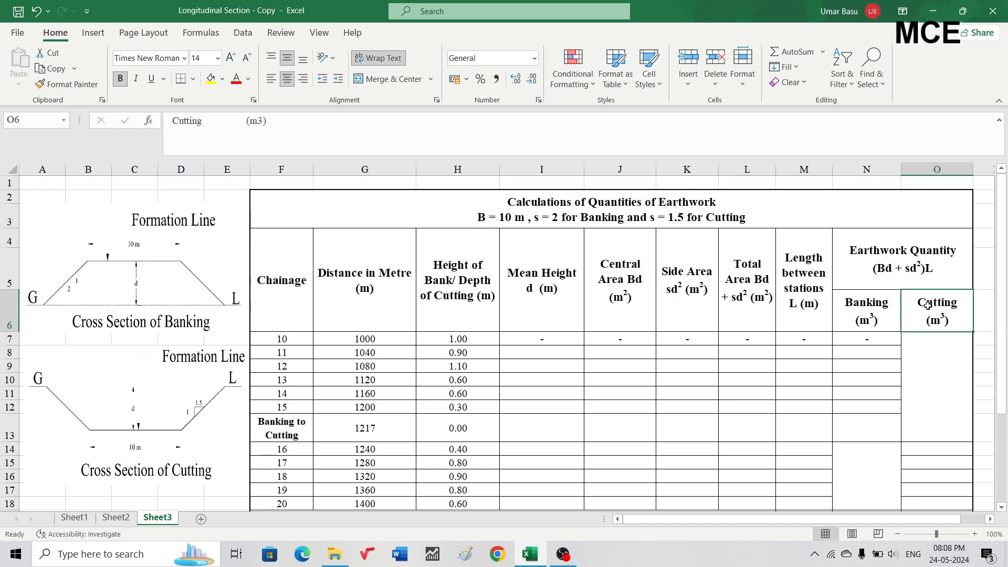
click(474, 224)
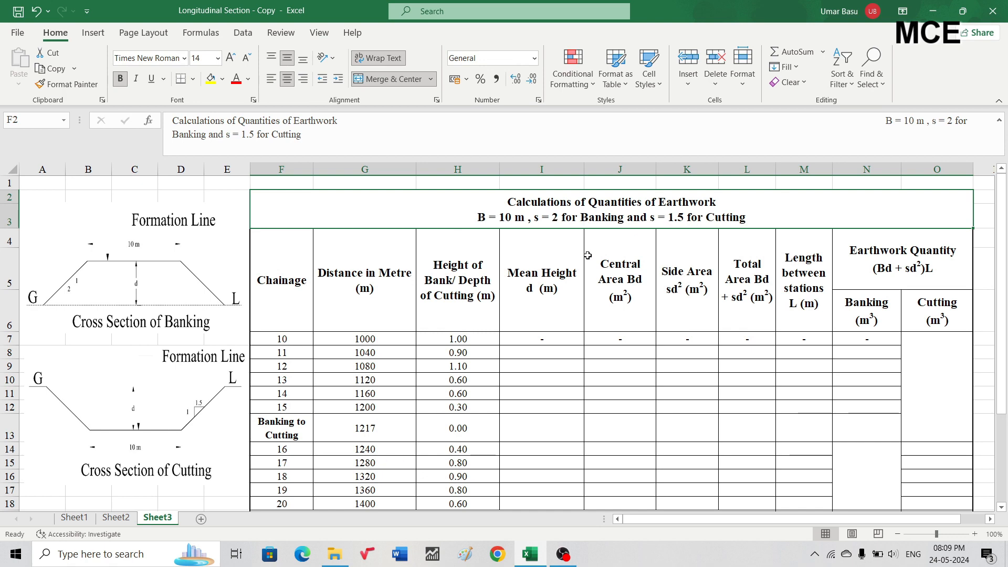
Examine the banking and cutting cross sections alongside the table's chainage, distance and height columns
scroll(567, 262, down, 1)
scroll(228, 308, up, 1)
click(119, 382)
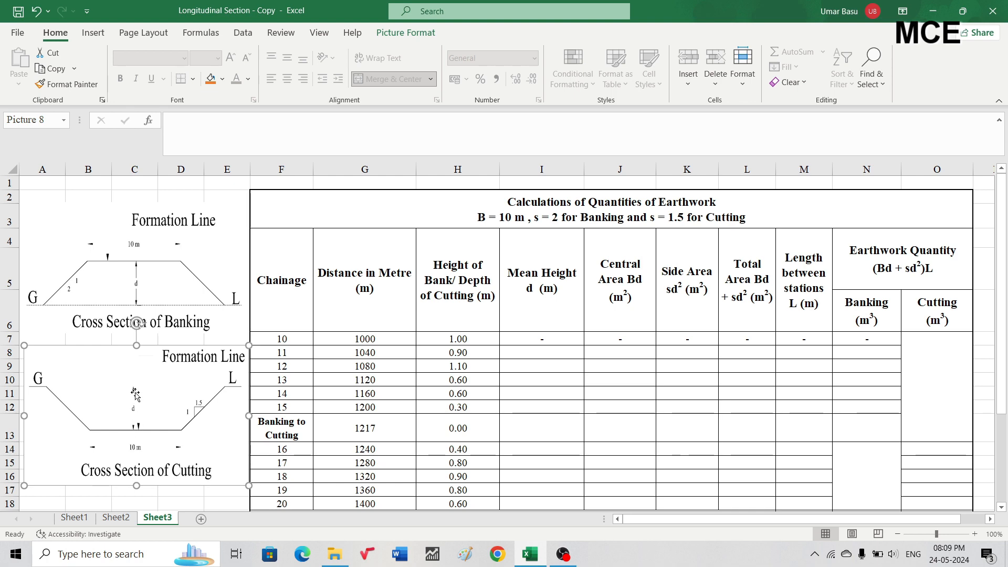
scroll(288, 367, down, 2)
scroll(396, 232, up, 2)
scroll(424, 272, down, 1)
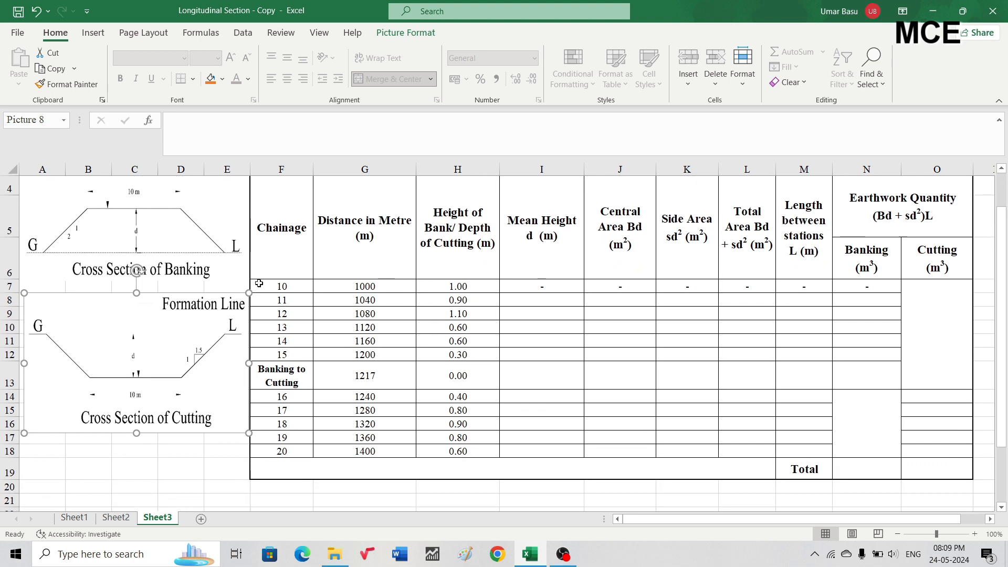
click(268, 277)
click(404, 266)
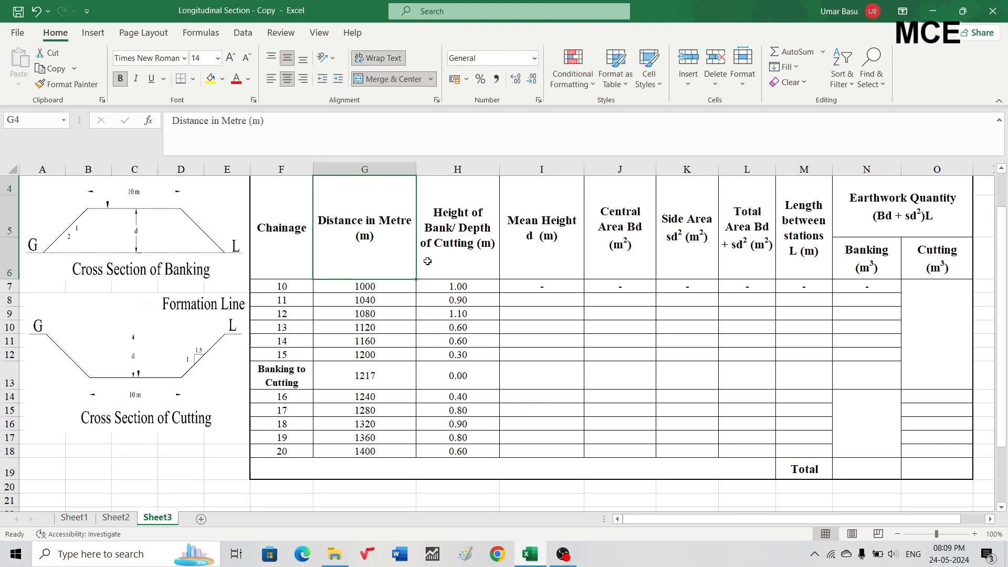
click(427, 263)
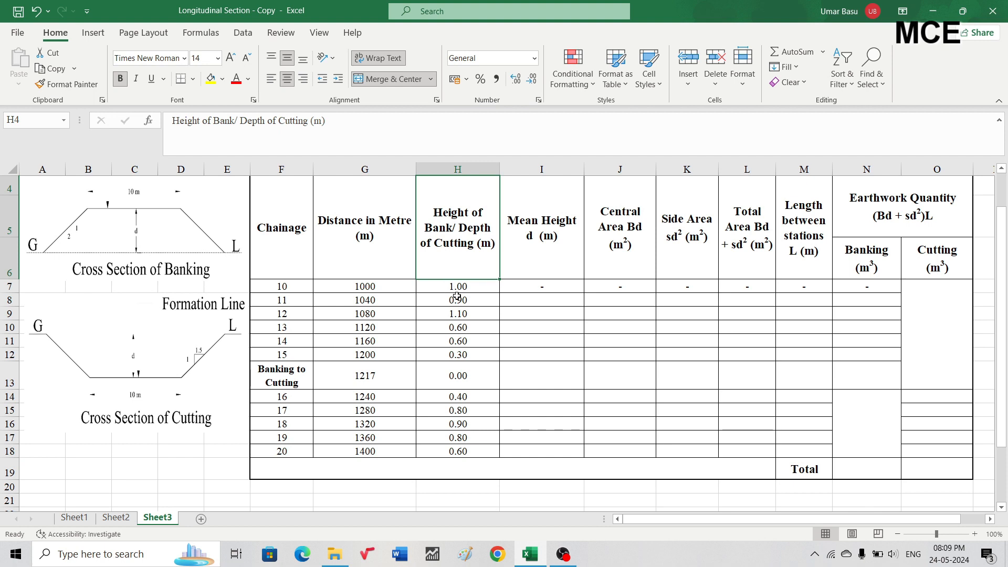
Calculate the mean heights with =(H7+H8)/2 in I8 and fill the formula down to I18
double_click(528, 302)
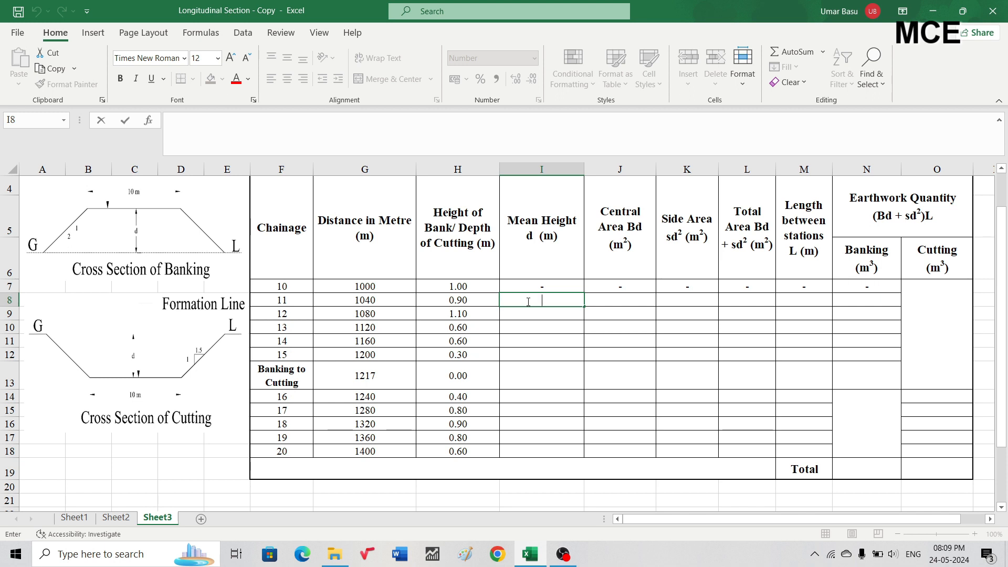
text(=()
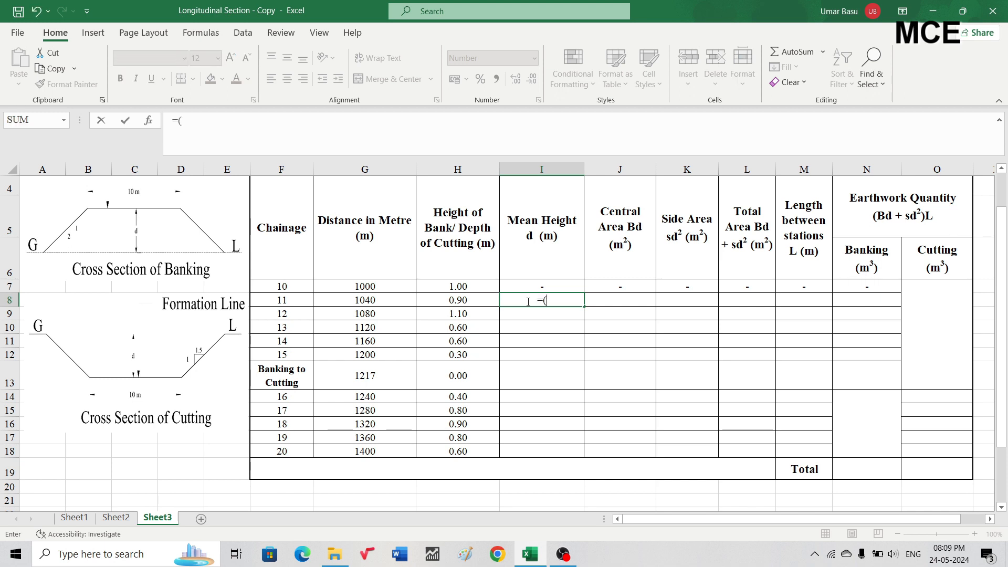
click(450, 287)
text(+)
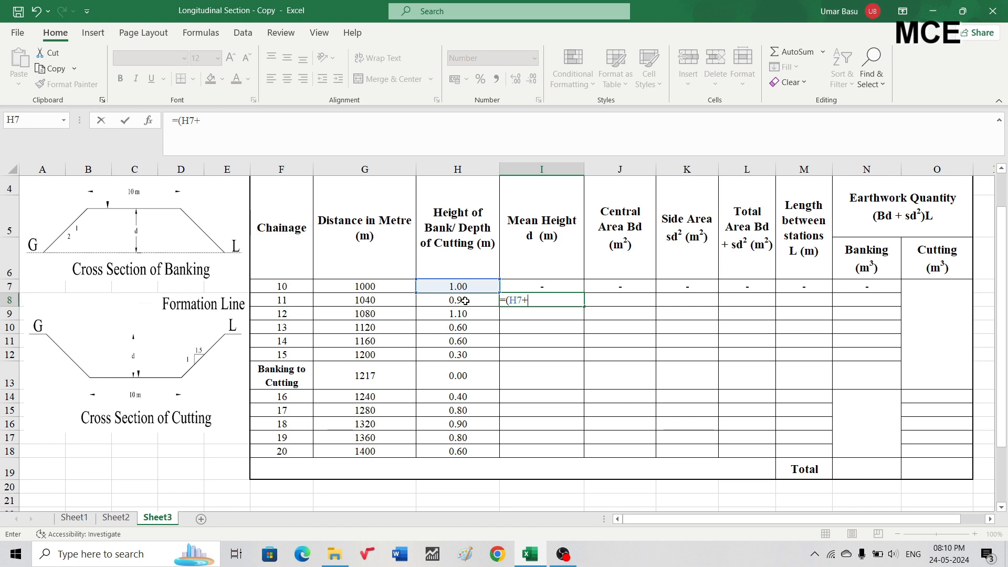
click(465, 301)
text()/2)
key(Return)
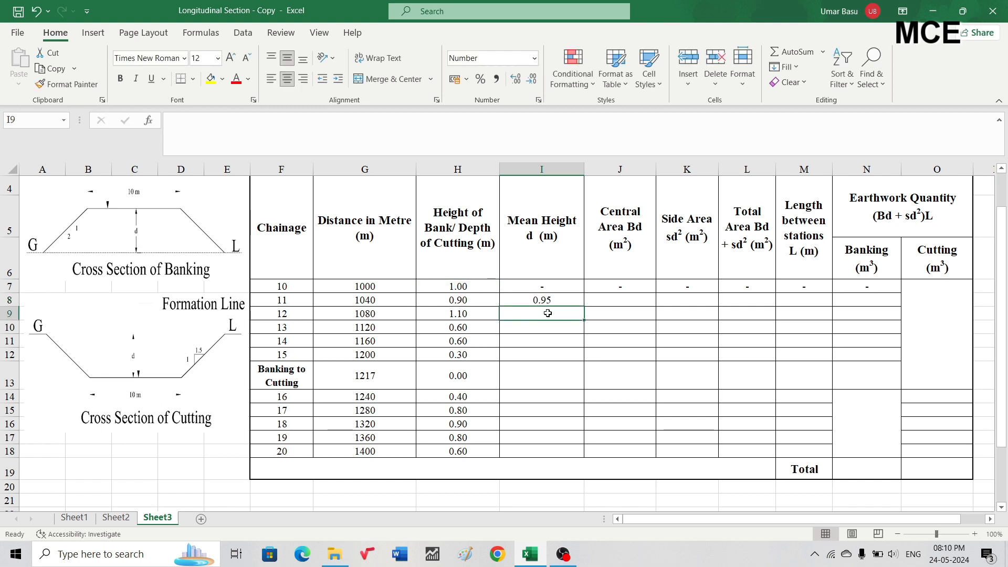
click(522, 300)
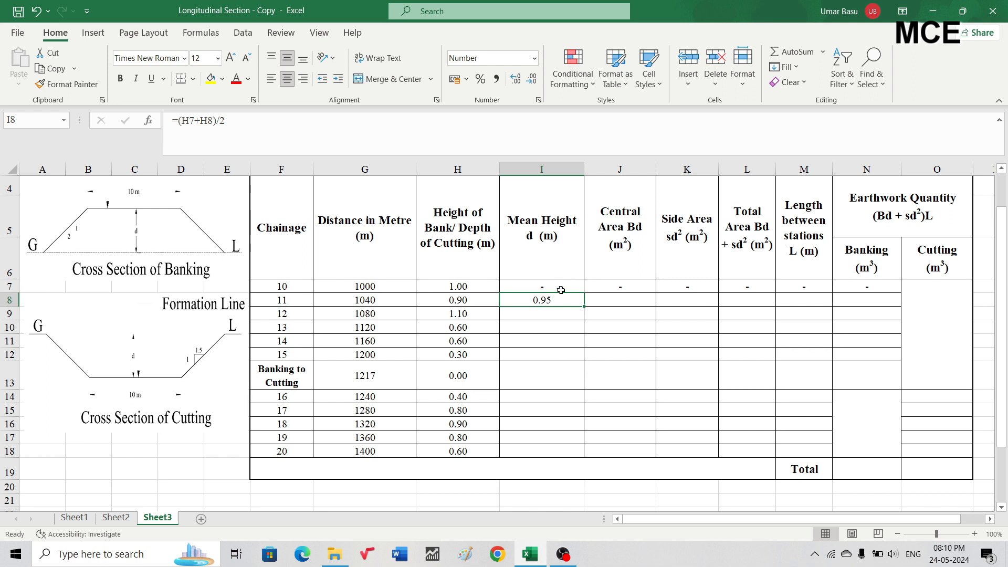
drag(583, 306, 572, 453)
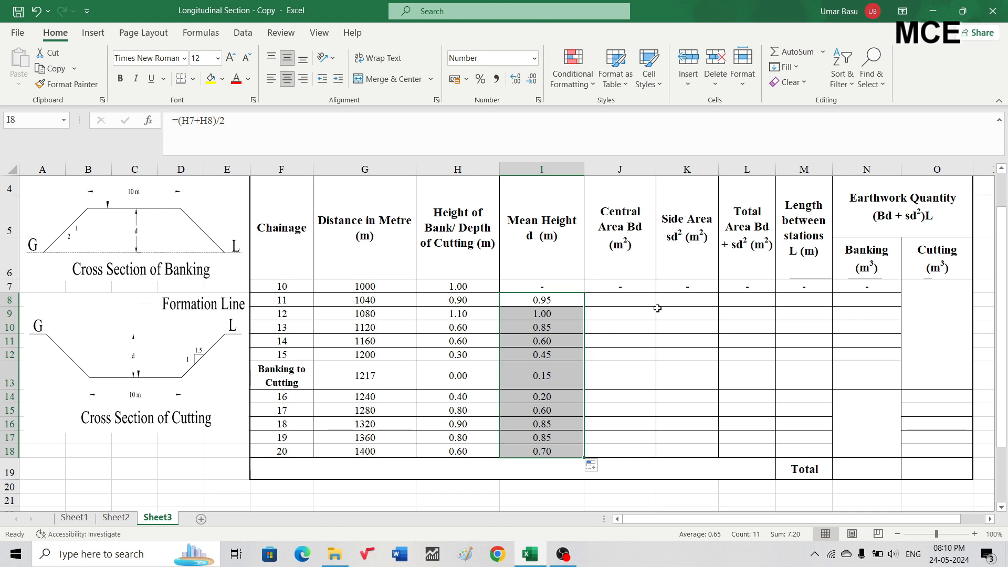
Review the central, side and total area headings against the cross-section sketches
scroll(657, 308, up, 1)
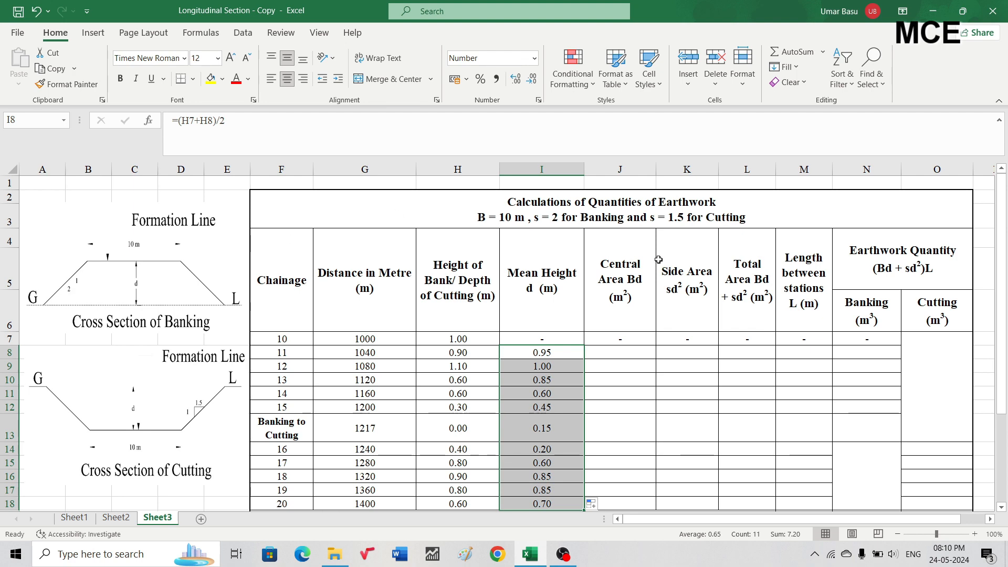
click(629, 285)
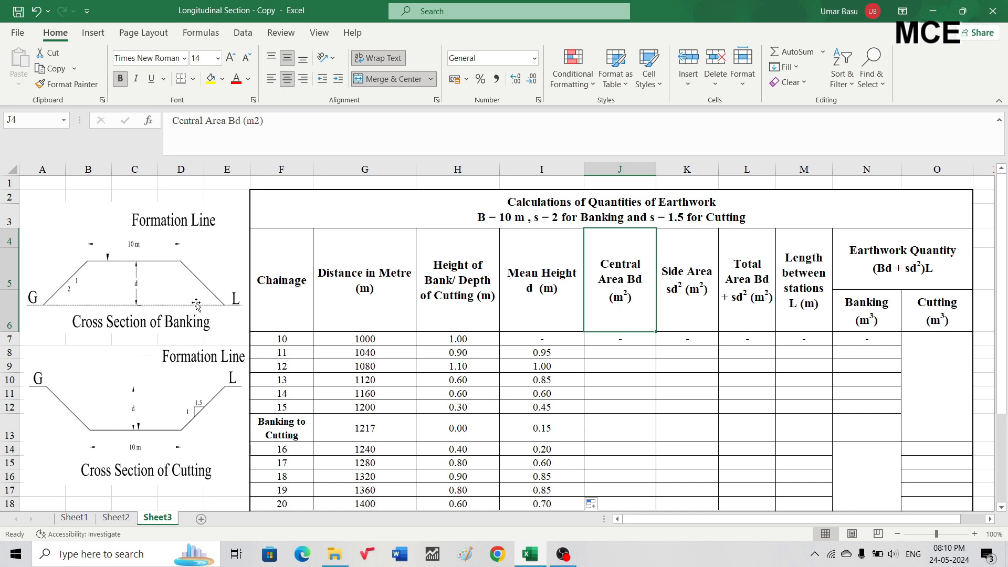
click(677, 290)
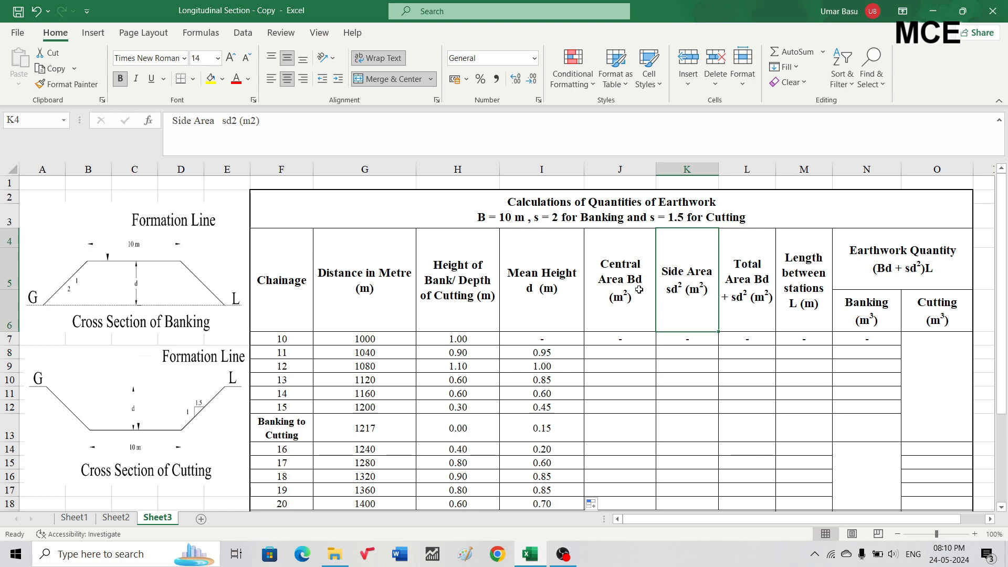
click(744, 291)
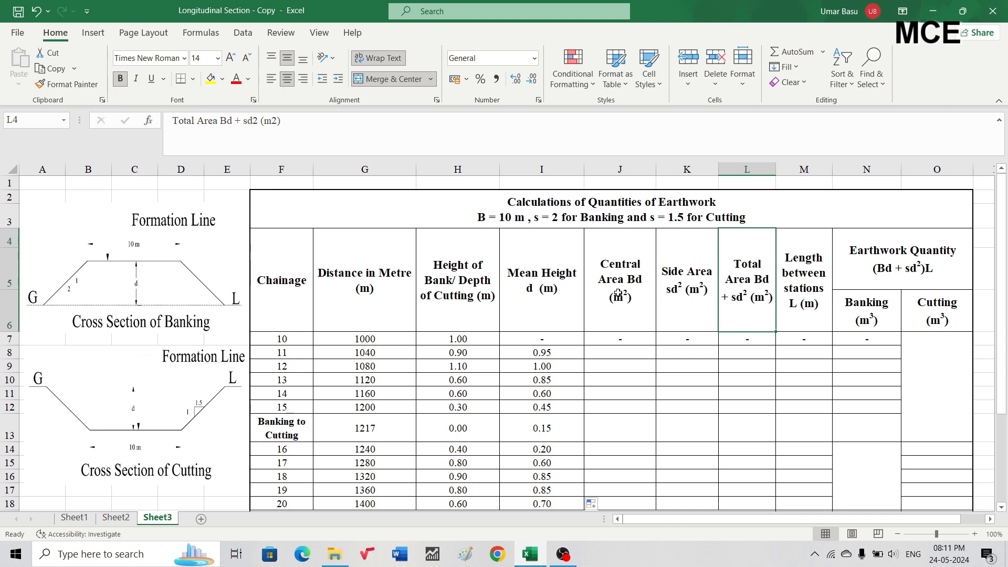
click(597, 291)
click(677, 294)
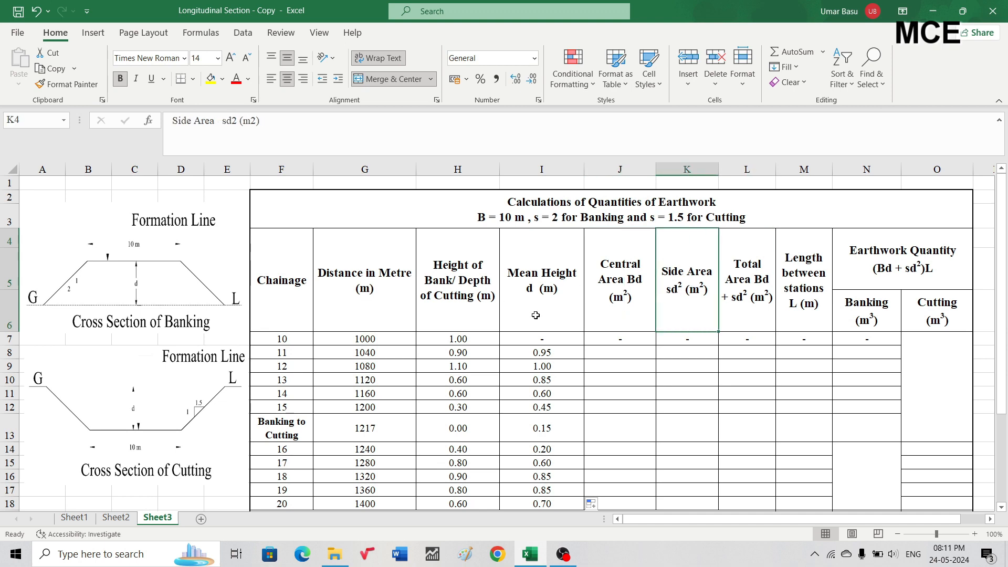
scroll(546, 341, down, 1)
scroll(546, 341, down, 2)
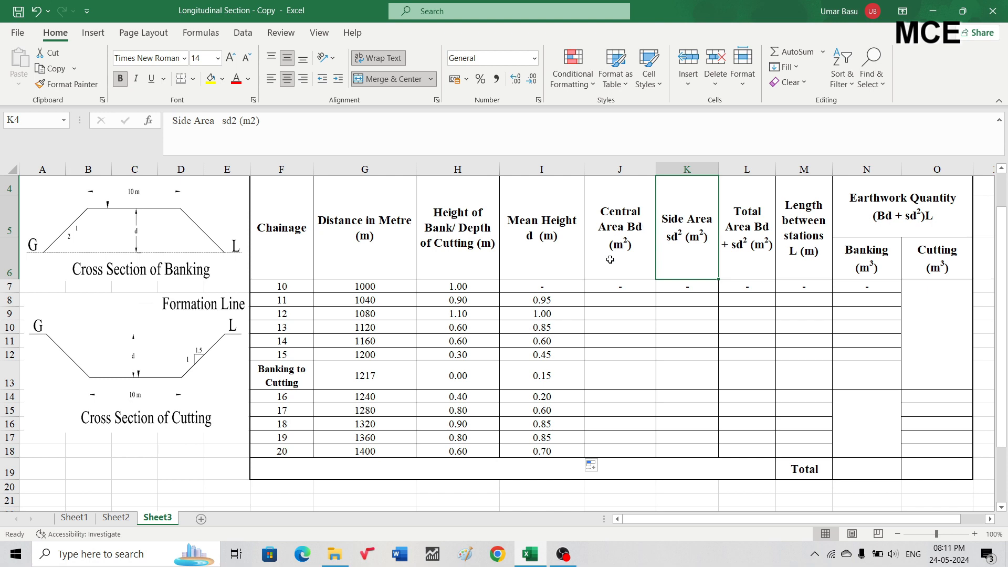
Calculate the central areas with =10*I8 in J8 and fill the formula down to J18
click(613, 300)
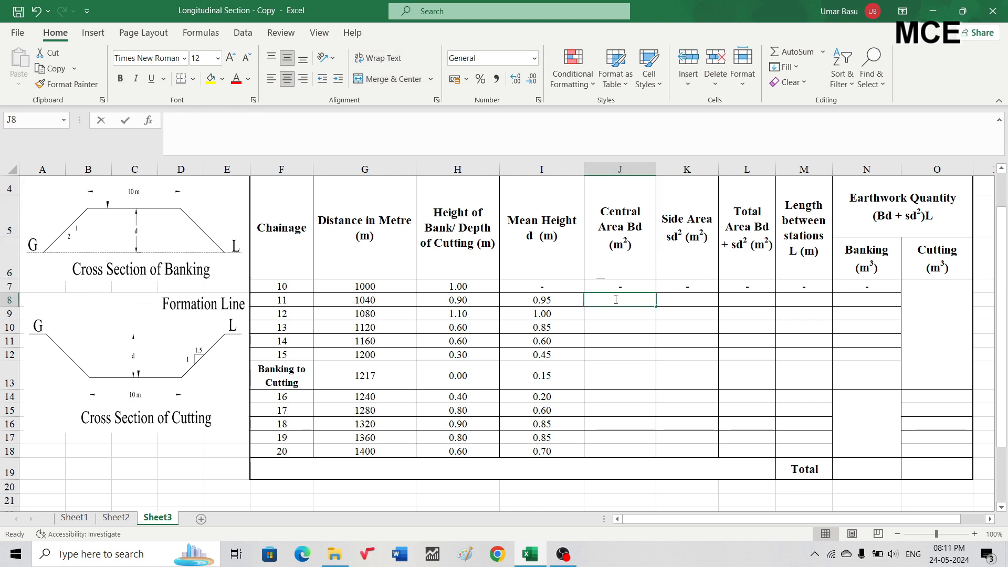
text(=1)
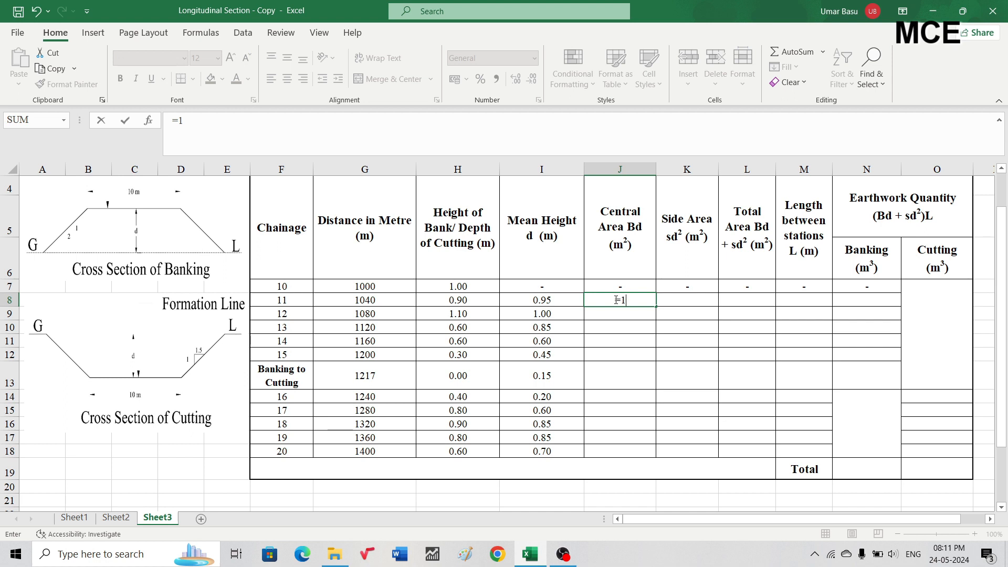
text(0)
text(*)
click(543, 301)
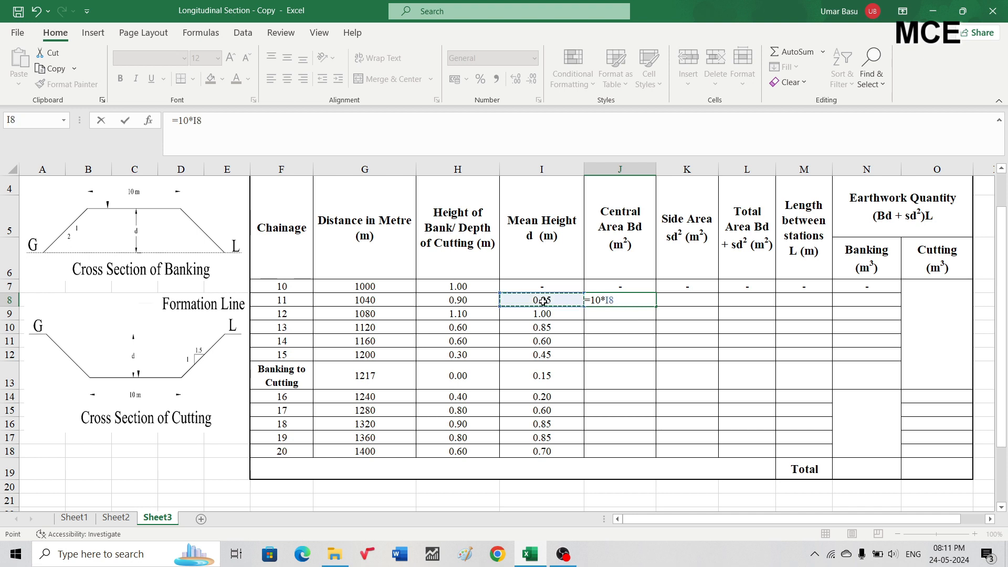
key(Return)
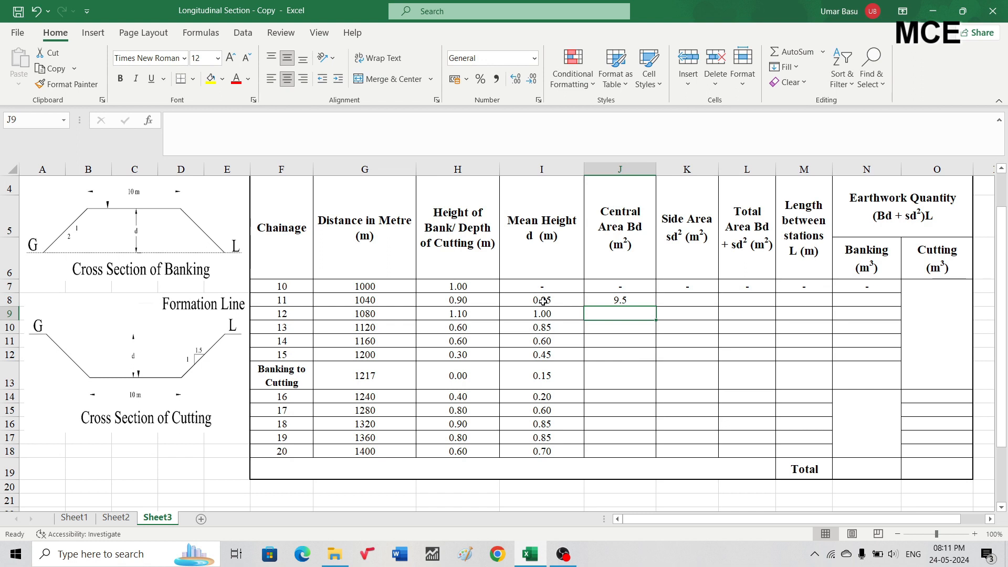
click(636, 297)
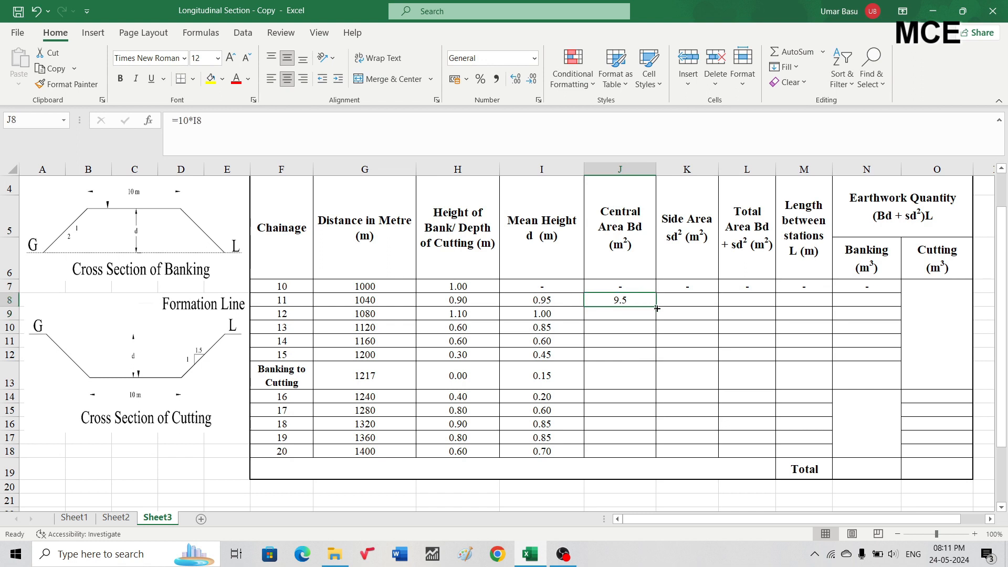
drag(657, 305, 639, 455)
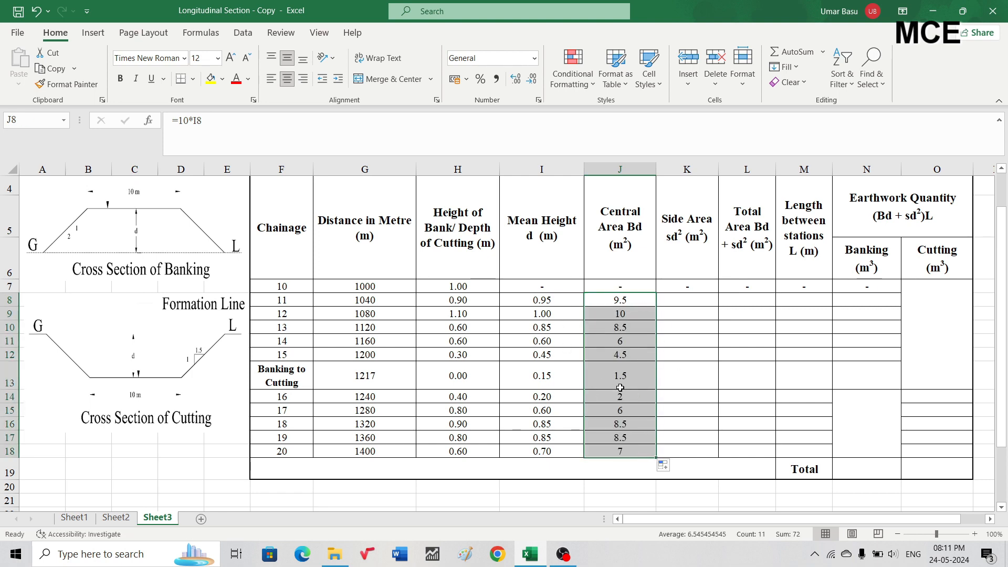
Compare the banking-to-cutting row's distance with the crossing of the ground and formation lines on the Sheet2 chart
click(279, 370)
click(360, 378)
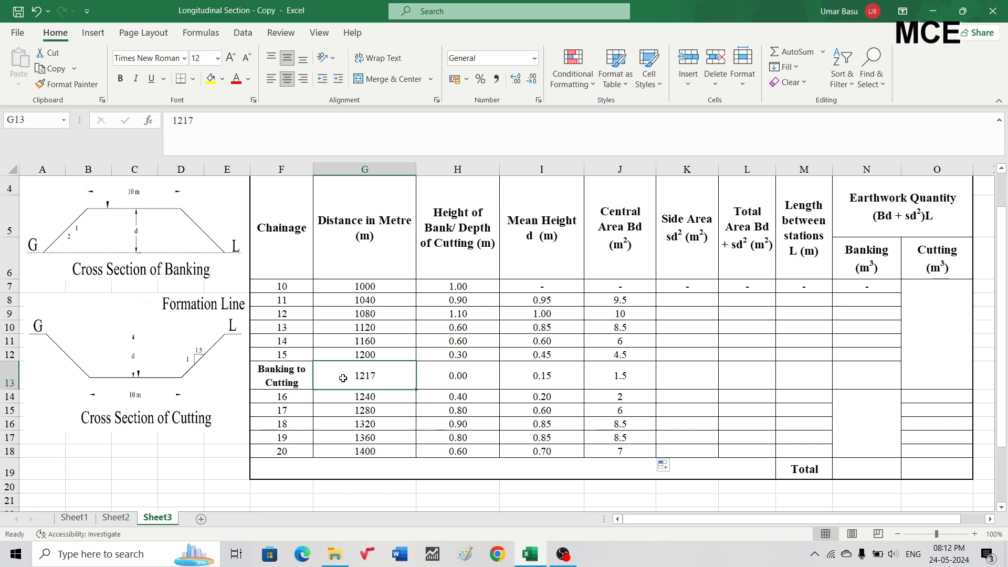
click(116, 517)
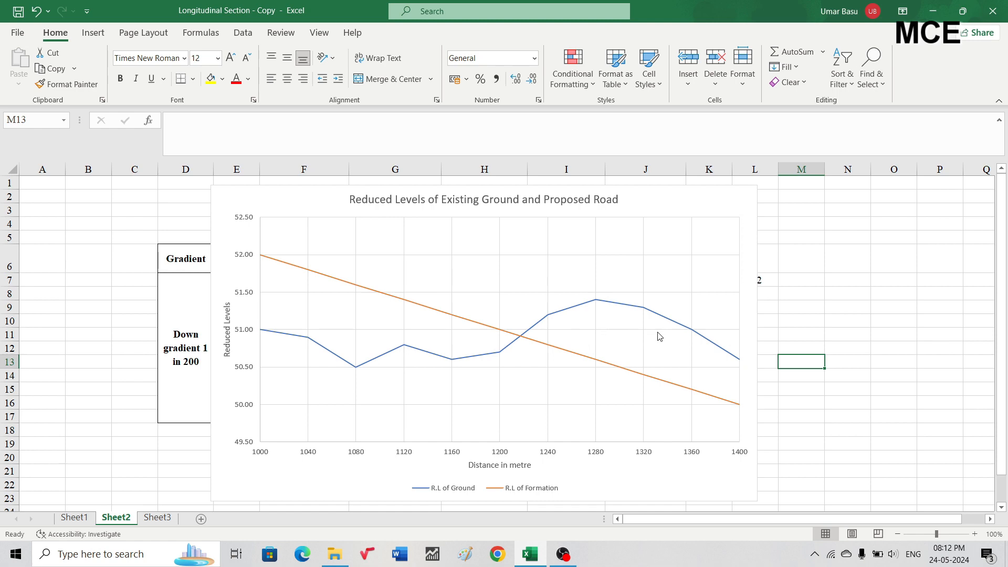
Calculate the banking side areas on Sheet3 with =2*I8^2 in K8 and fill the formula down to K13
click(157, 517)
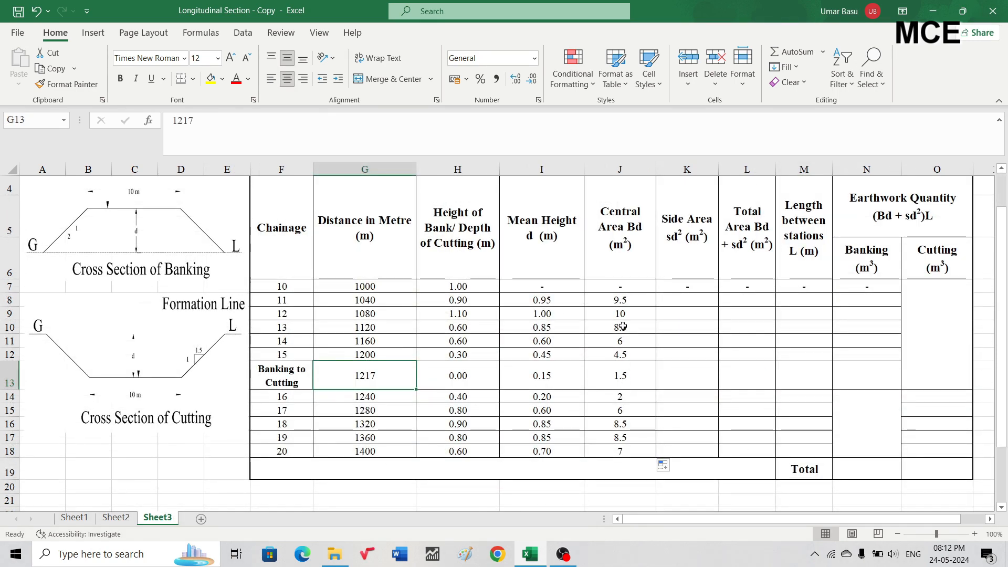
click(679, 299)
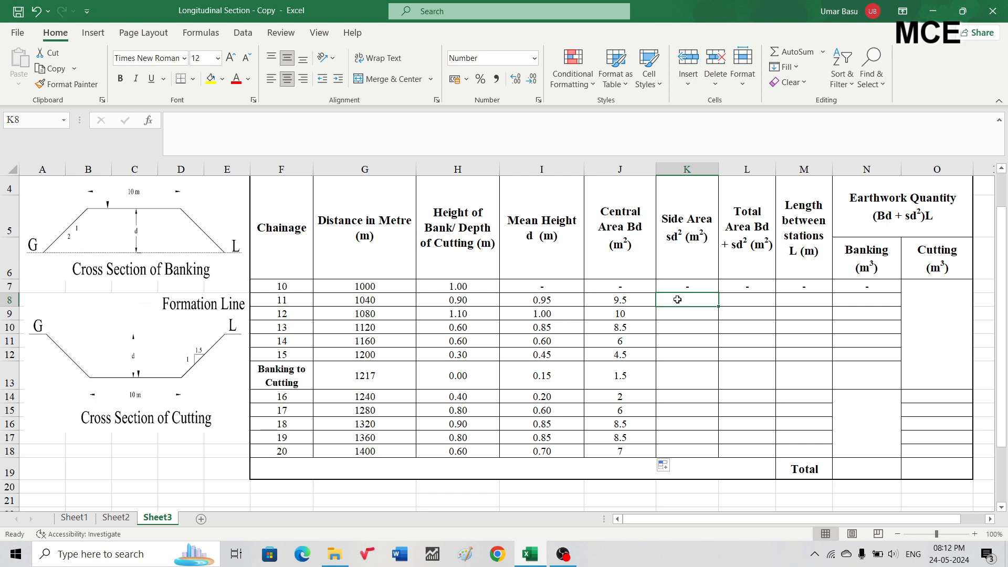
text(=)
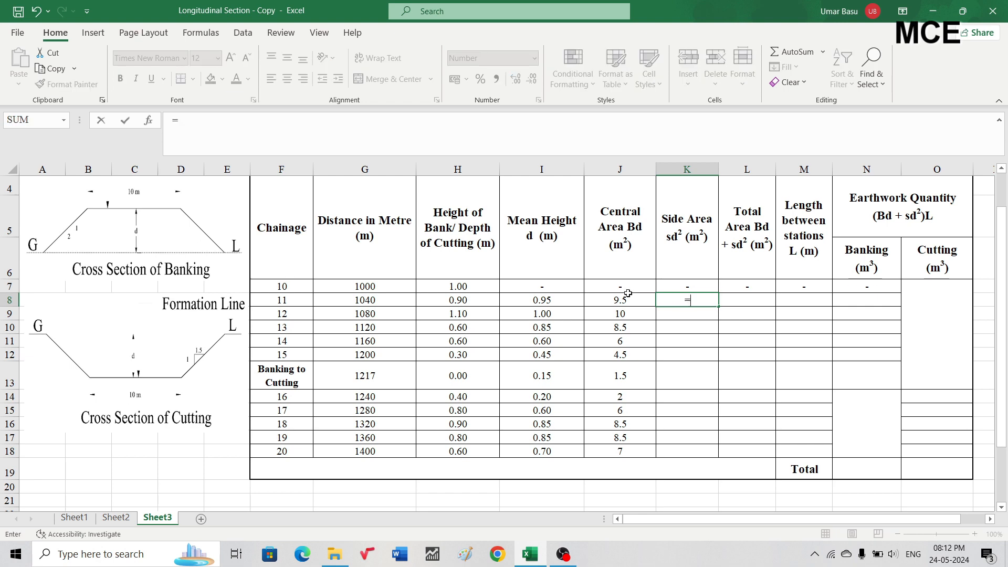
text(2)
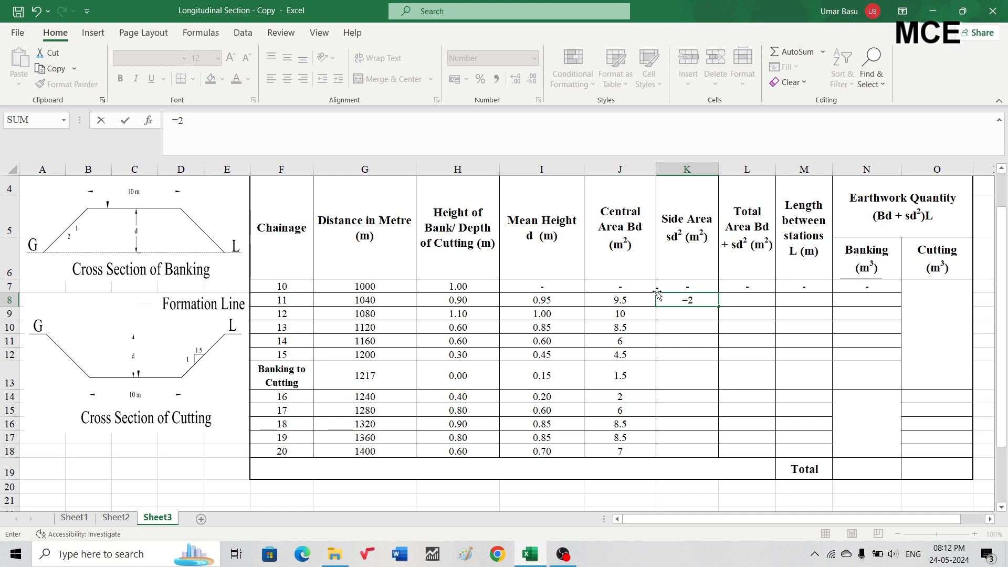
text(*)
click(534, 304)
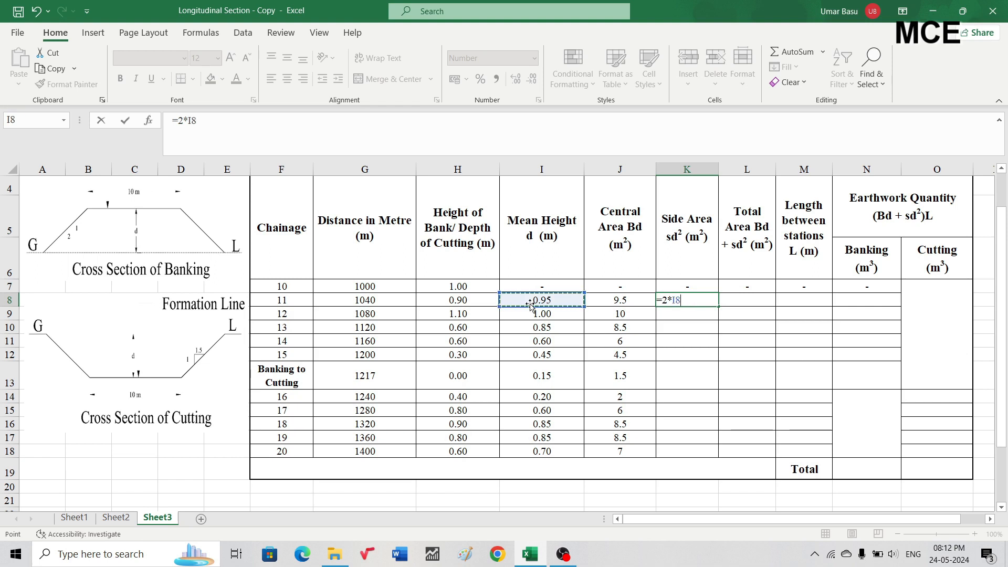
text(^2)
key(Return)
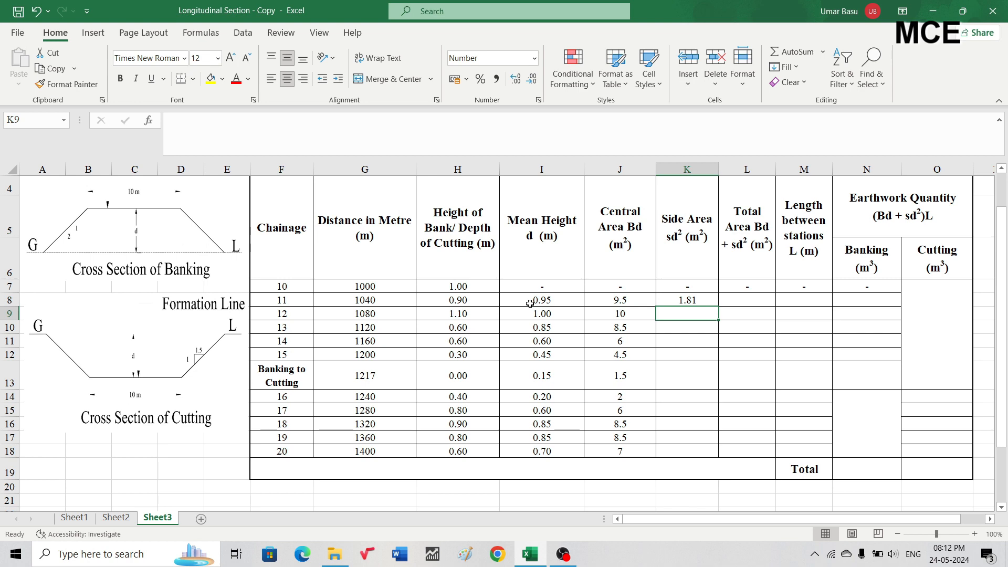
click(700, 301)
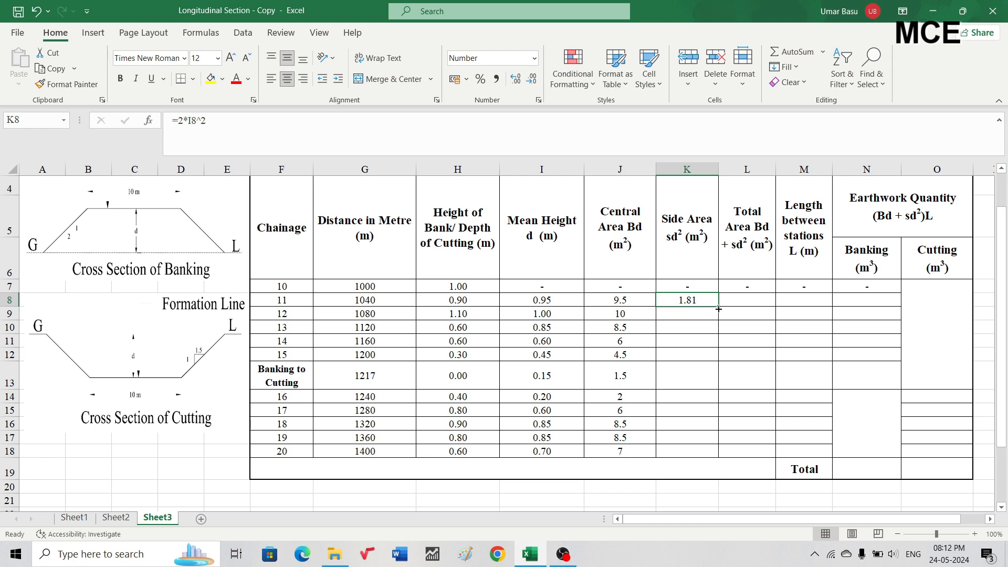
drag(719, 309, 707, 372)
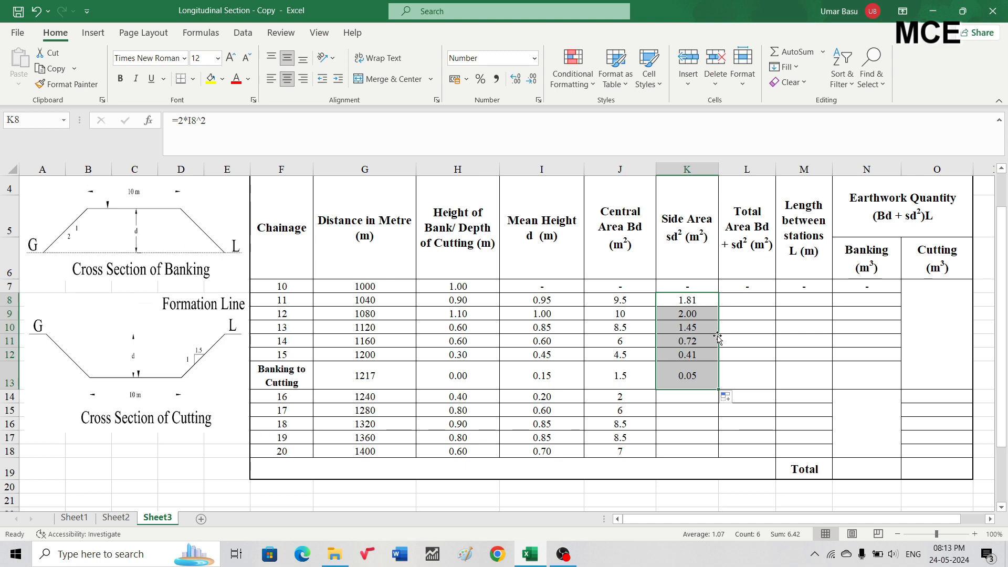
Calculate the cutting side areas with =1.5*I14^2 in K14 and fill the formula down to K18
click(360, 385)
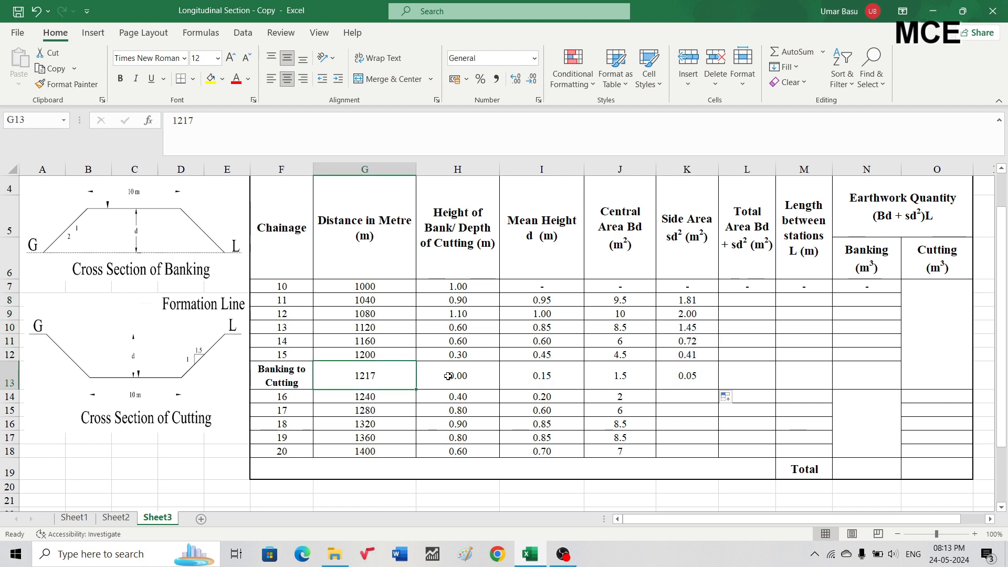
click(671, 393)
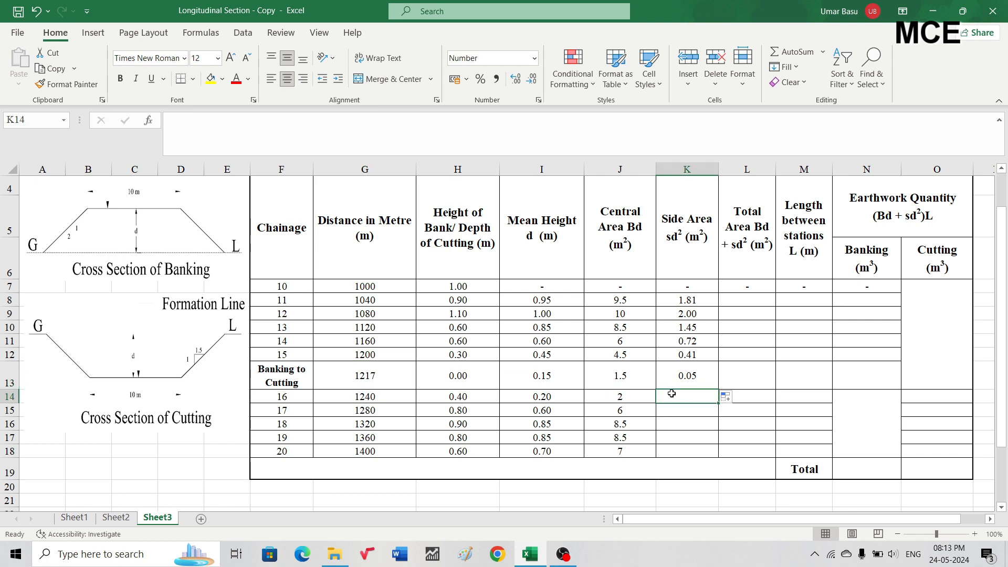
text(=)
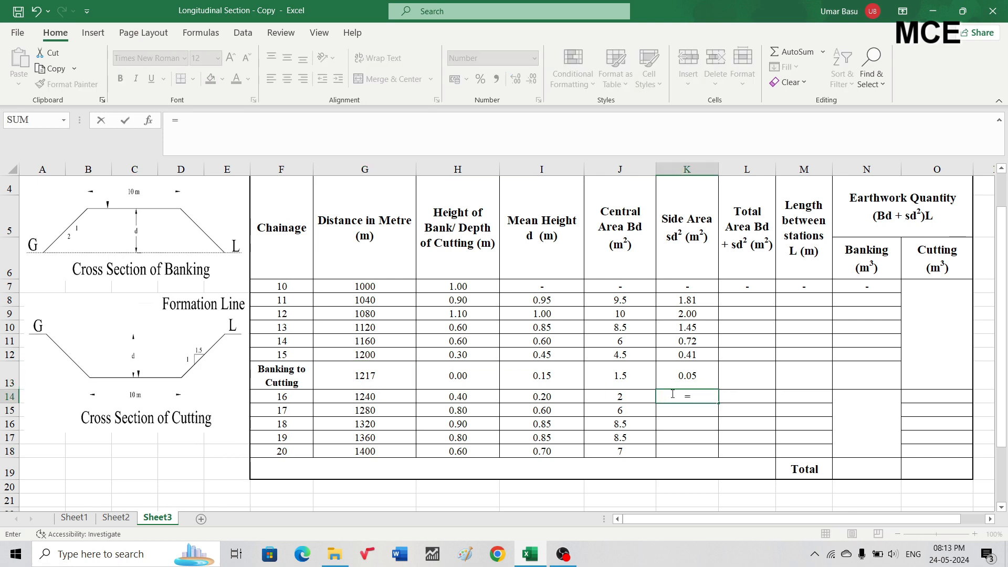
text(1.5*)
click(547, 402)
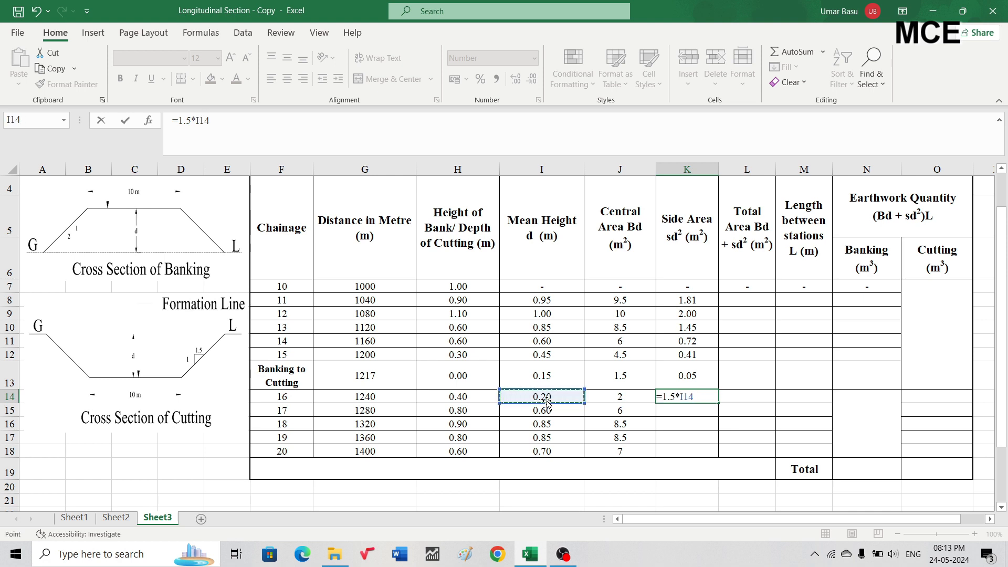
text(^2)
key(Return)
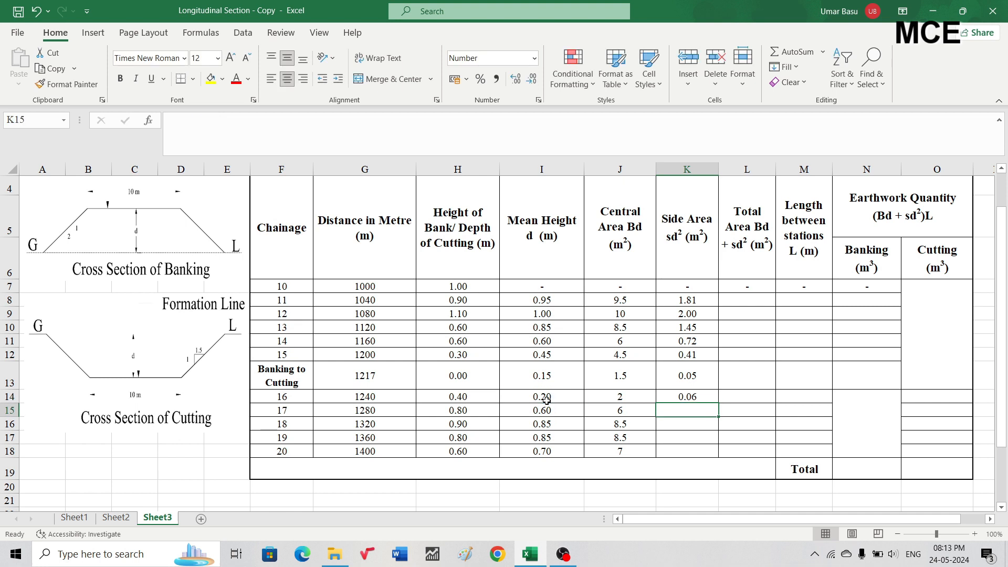
click(289, 400)
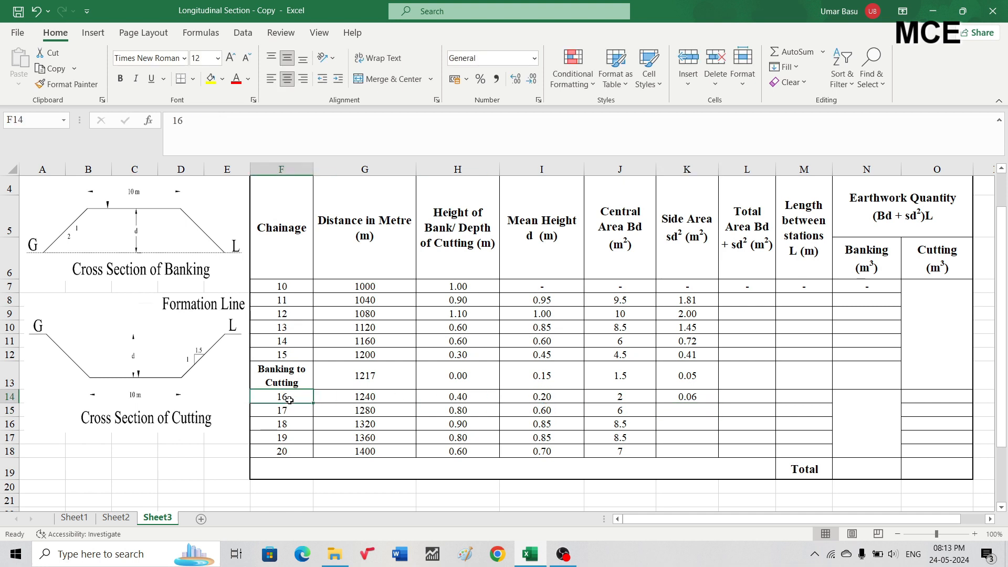
click(685, 393)
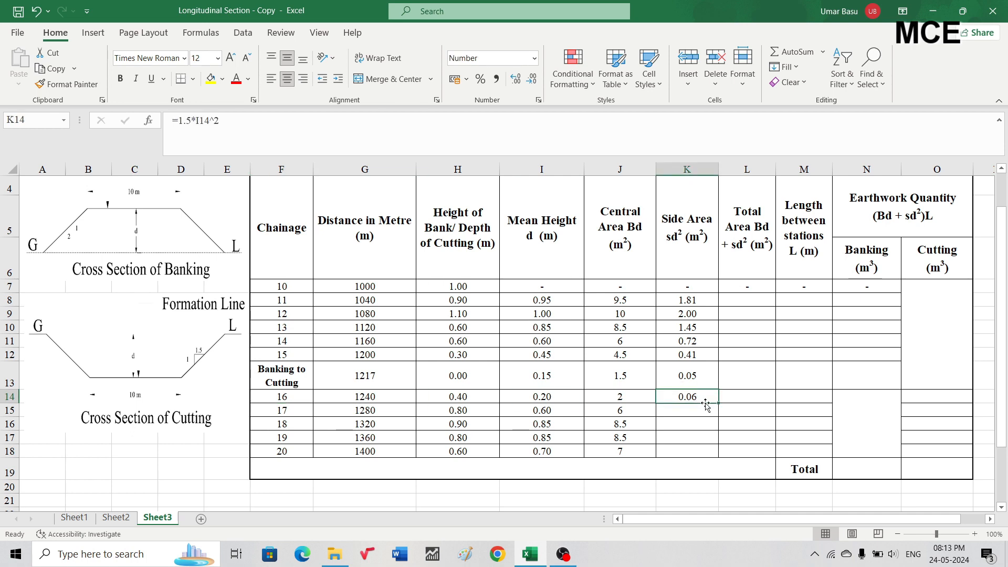
drag(717, 403, 718, 457)
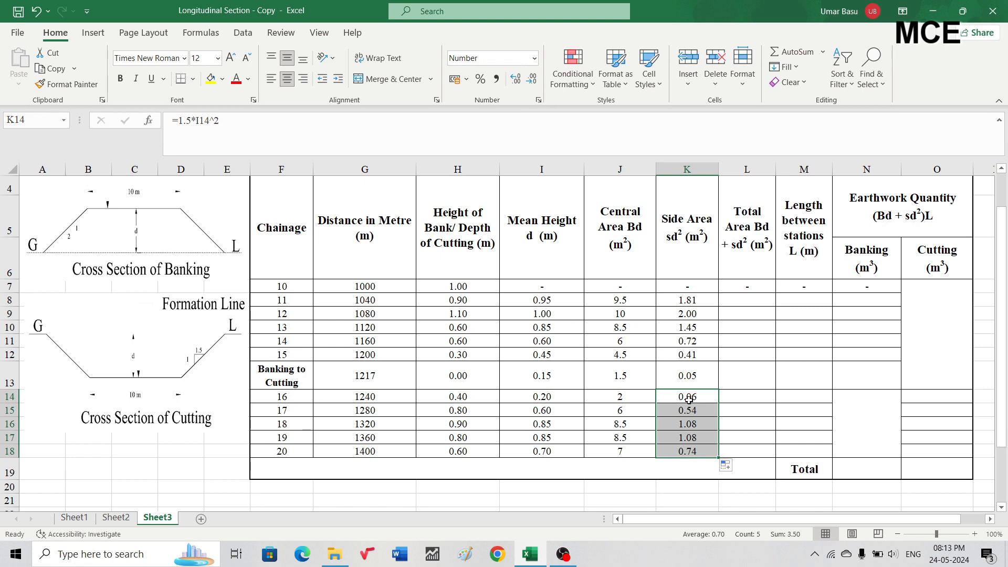
click(677, 451)
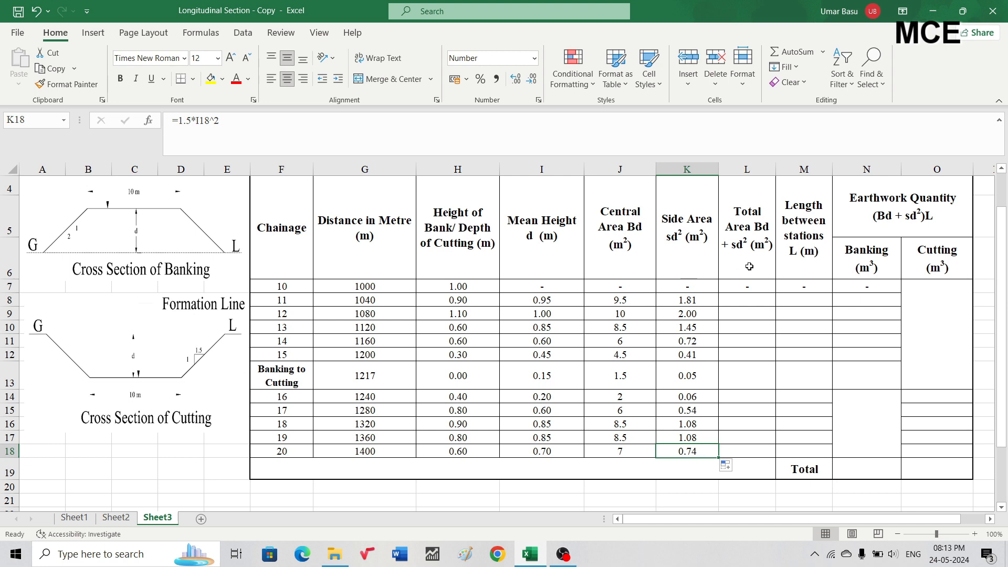
Calculate the total areas with =J8+K8 in L8 and fill the formula down to L18
click(747, 298)
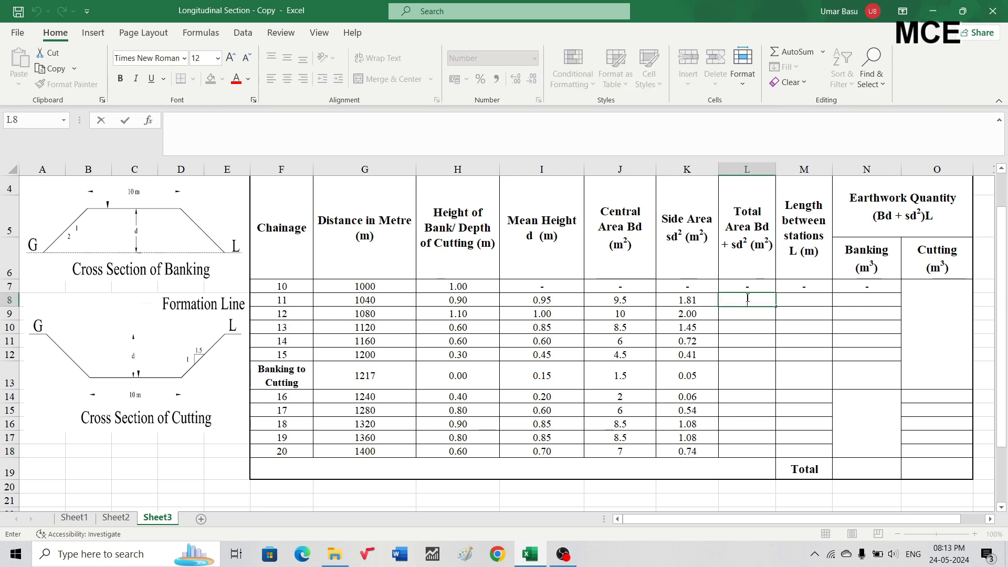
text(=)
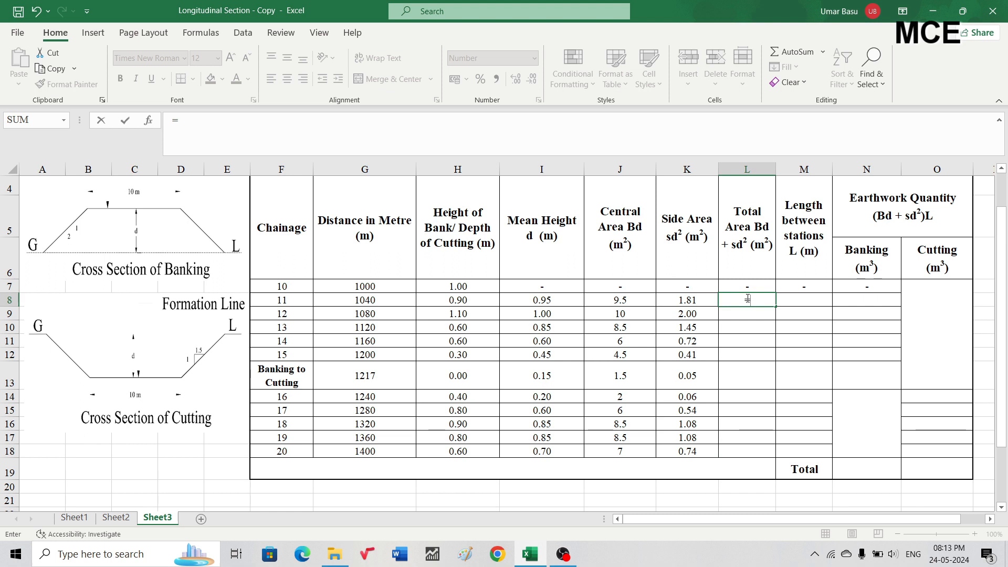
click(608, 301)
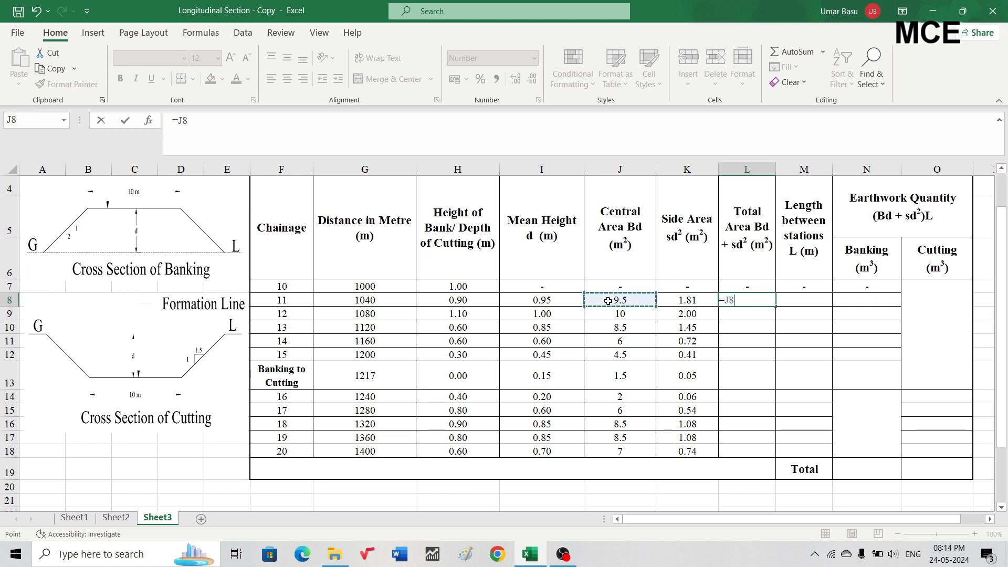
text(+)
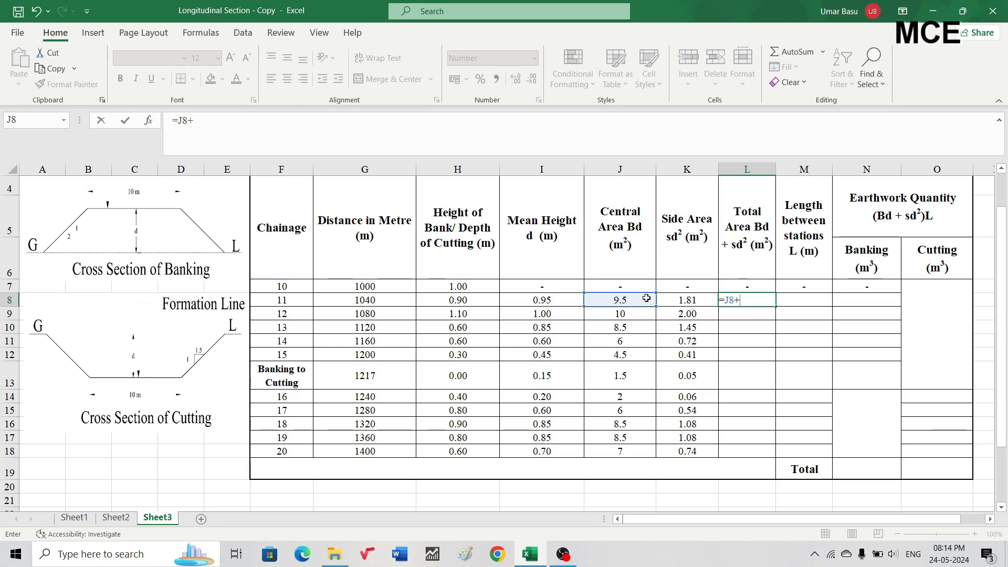
click(681, 301)
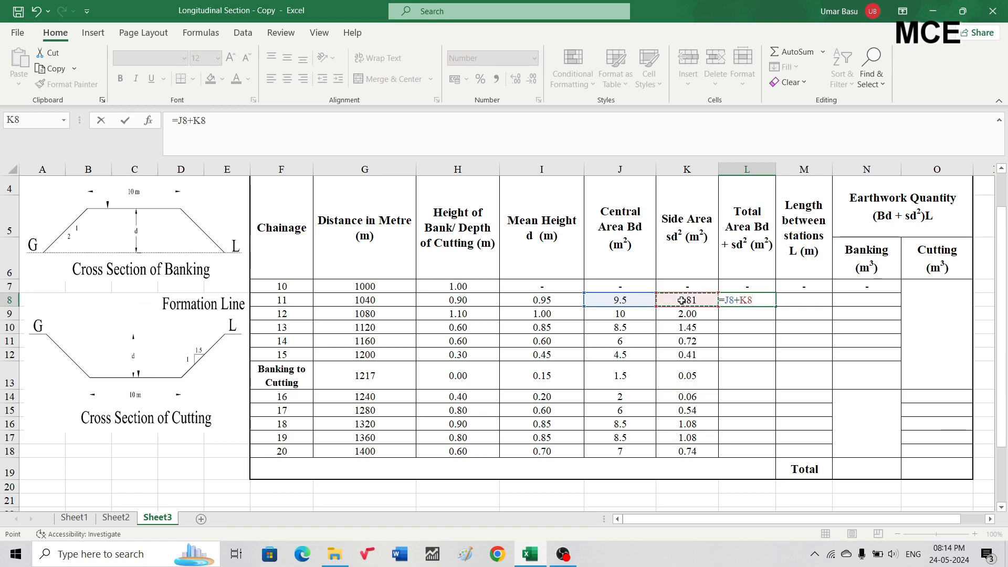
key(Return)
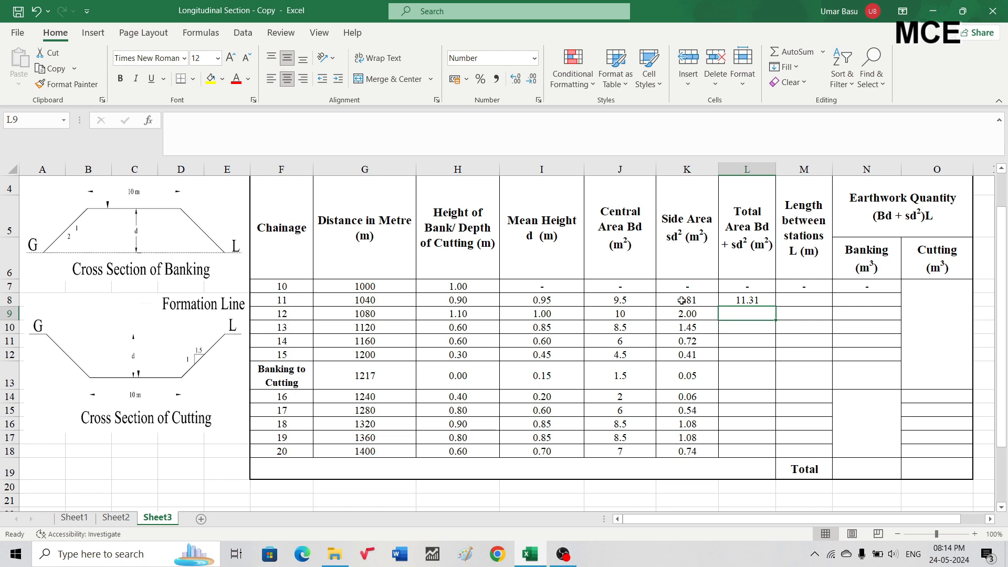
click(748, 297)
drag(776, 307, 750, 451)
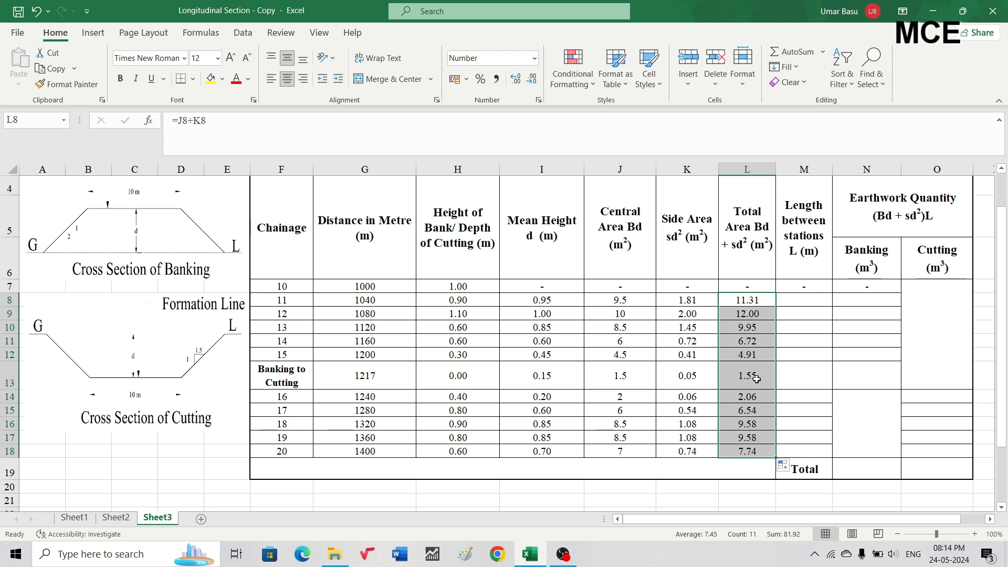
Calculate the lengths between stations with =G8-G7 in M8 and fill the formula down to M18
double_click(797, 301)
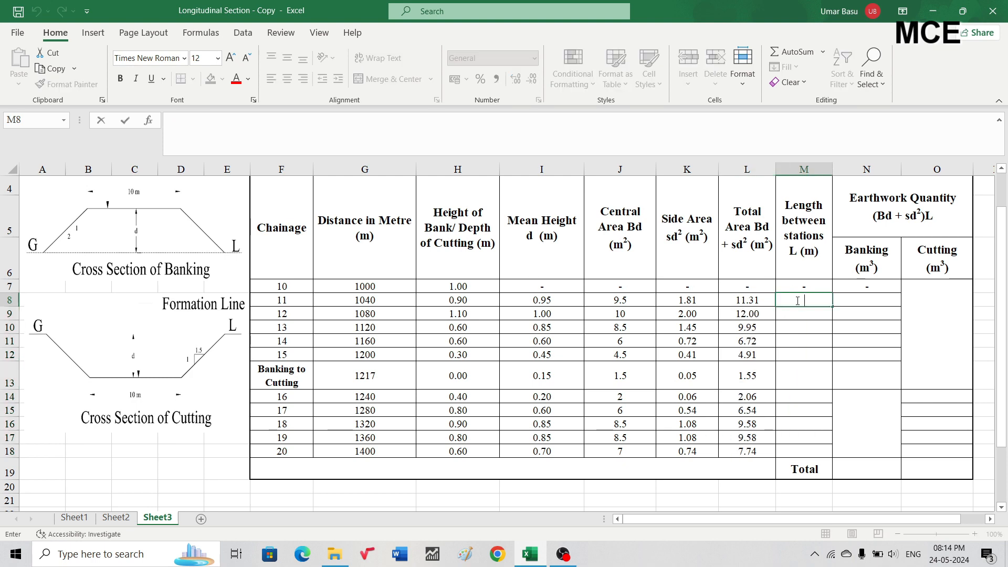
text(=)
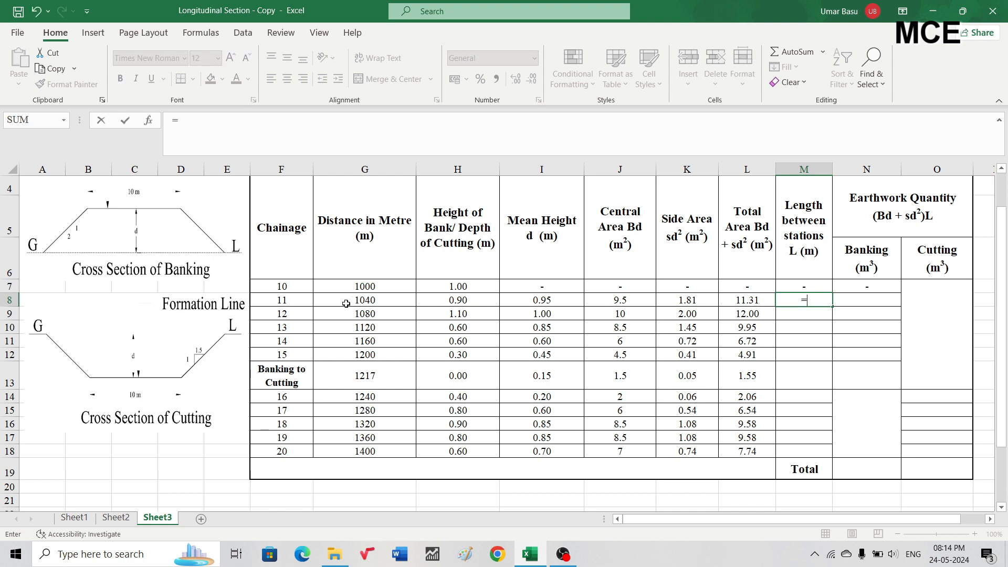
click(373, 302)
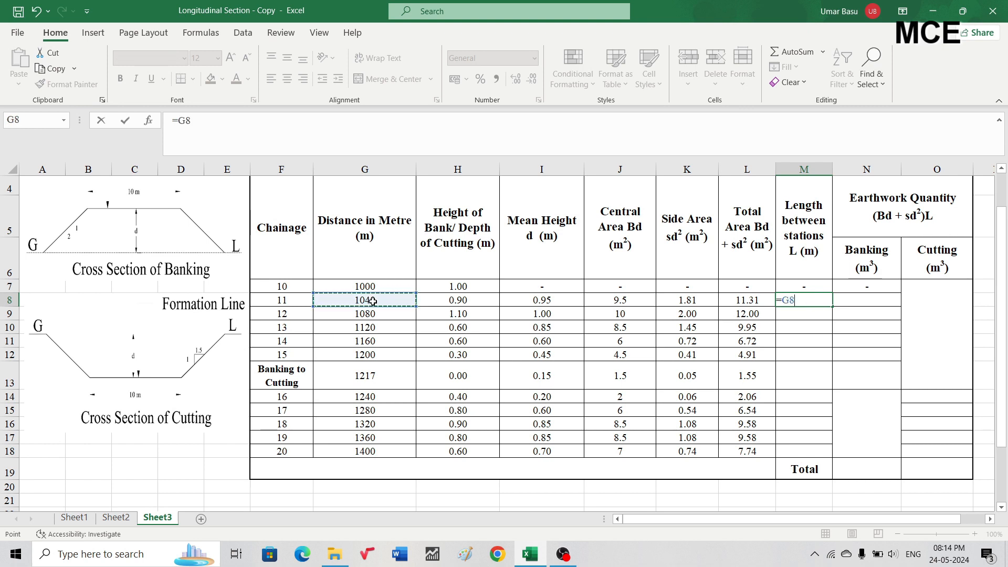
text(-)
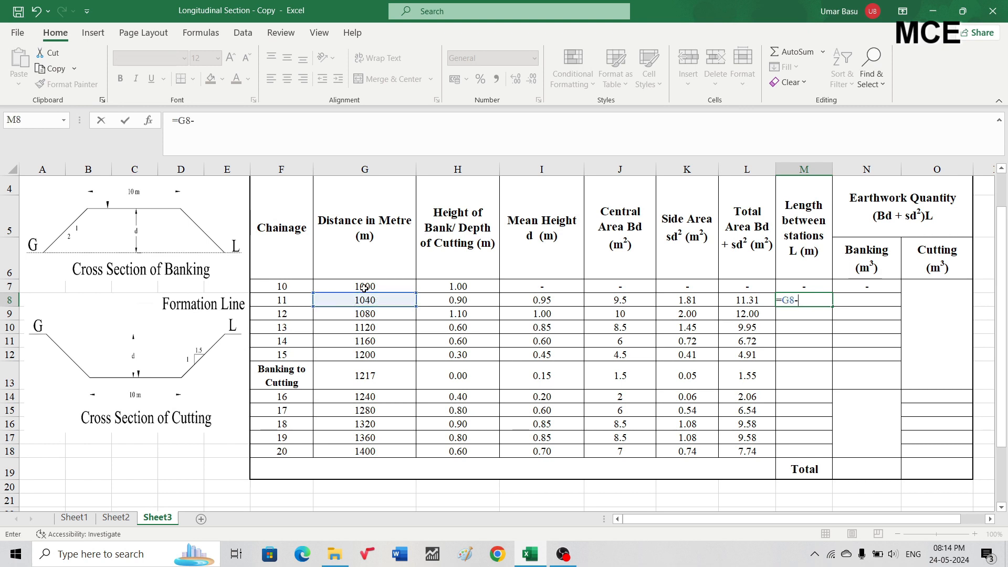
click(363, 286)
key(Return)
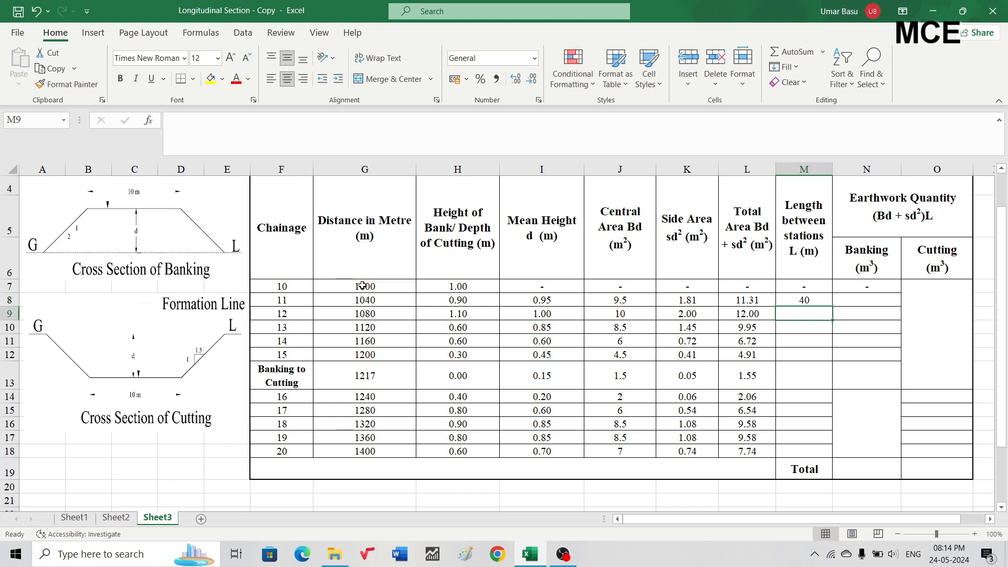
click(794, 300)
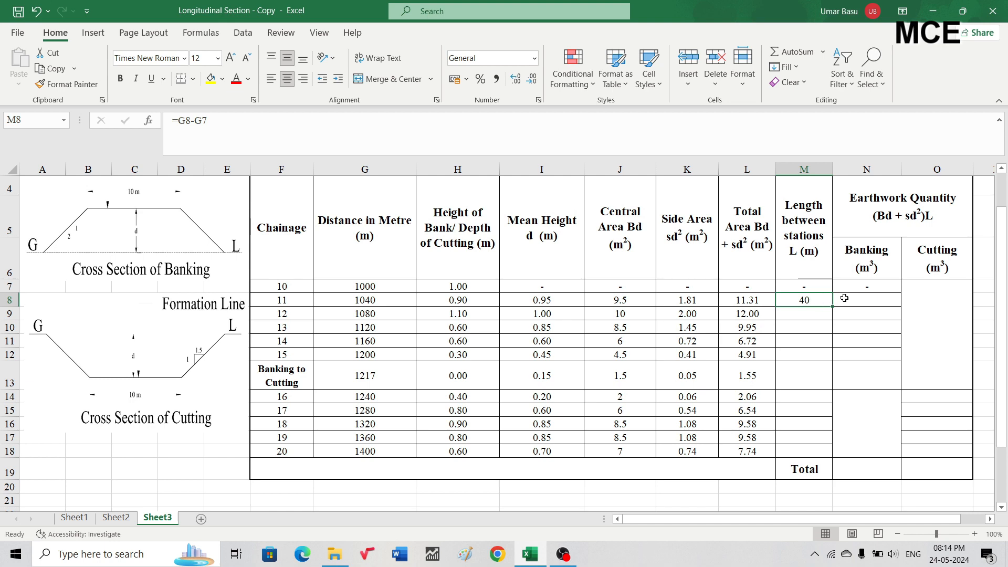
drag(832, 306, 814, 455)
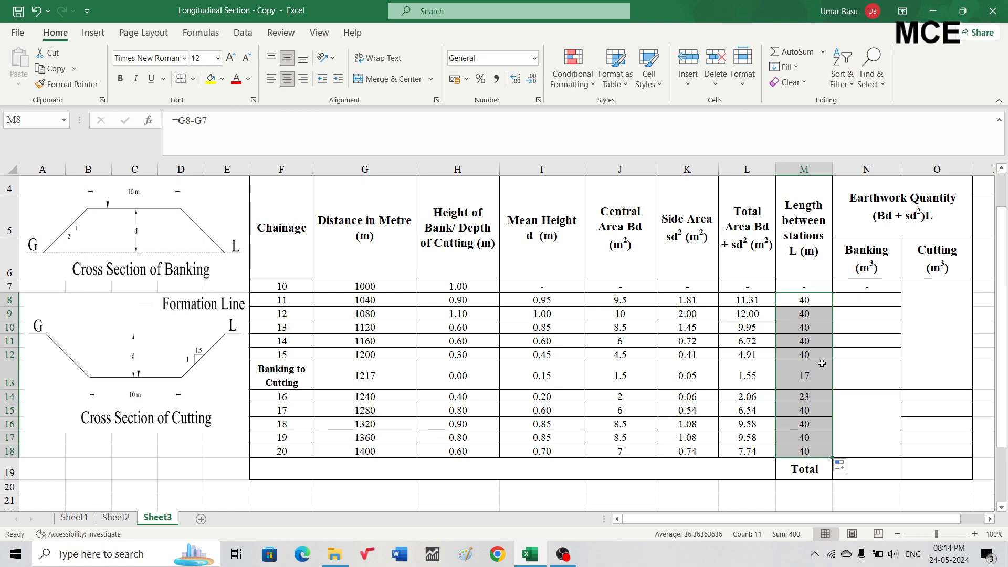
Check which distances belong to the banking portion, from the first chainage to the banking-to-cutting row
click(864, 328)
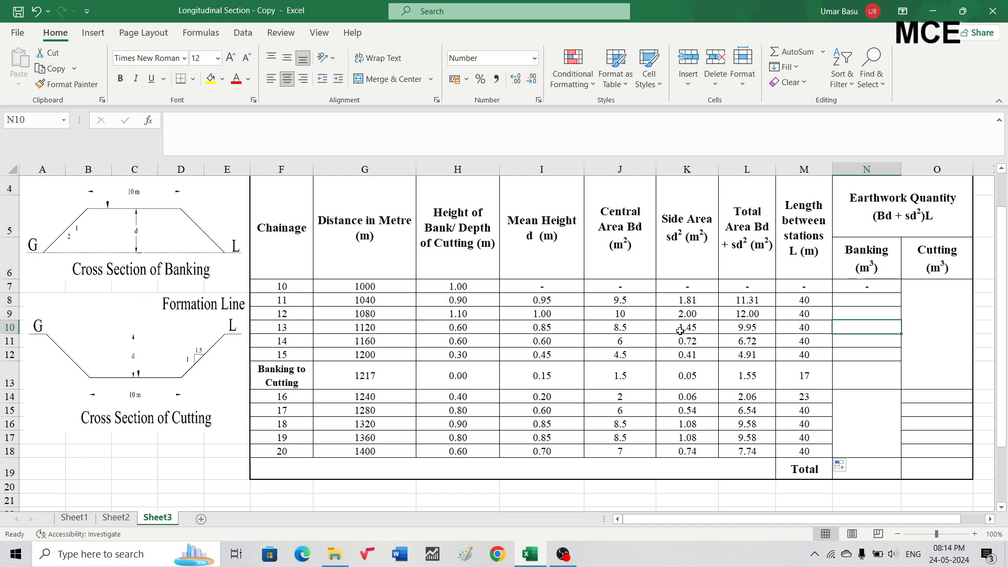
click(277, 288)
click(339, 374)
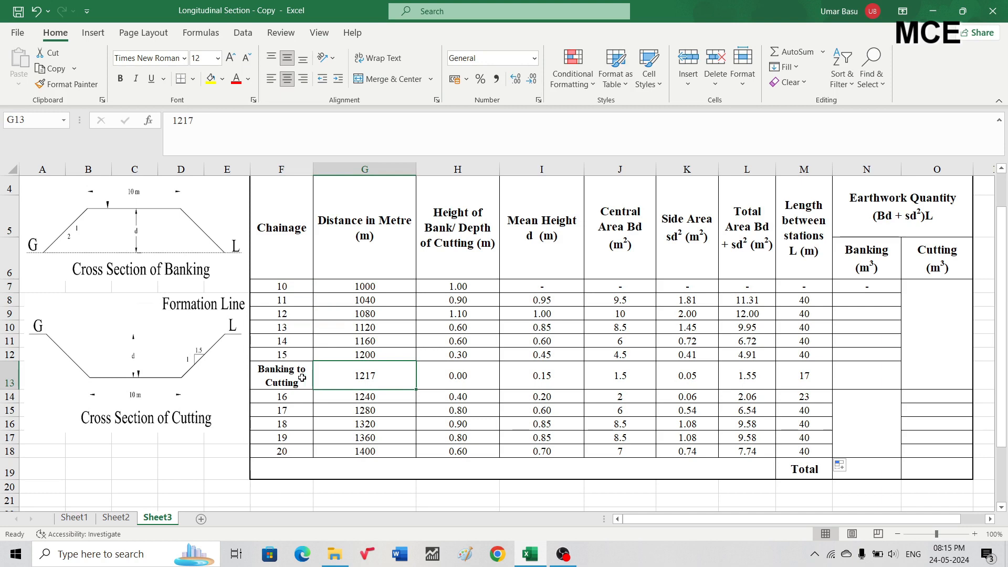
click(356, 286)
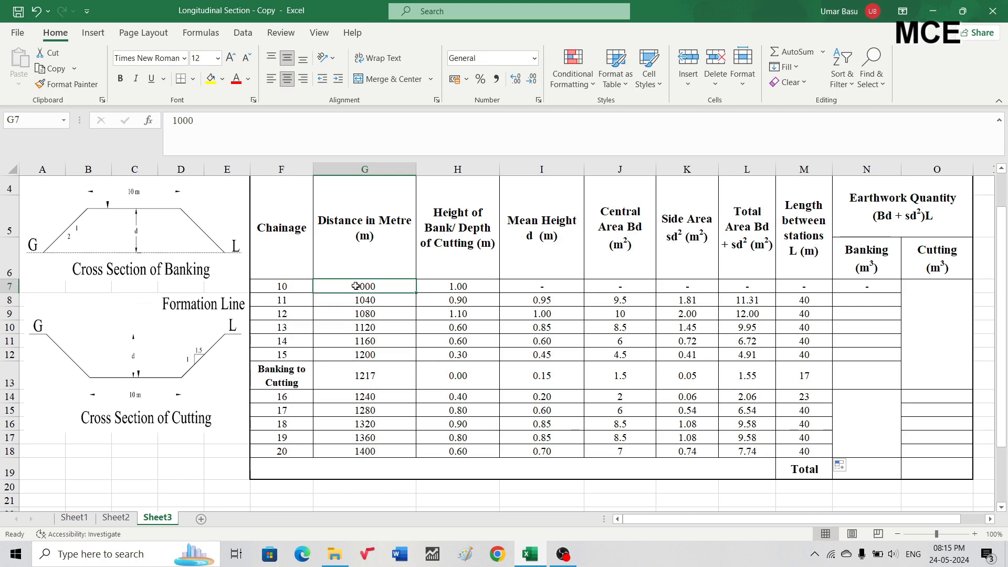
click(357, 374)
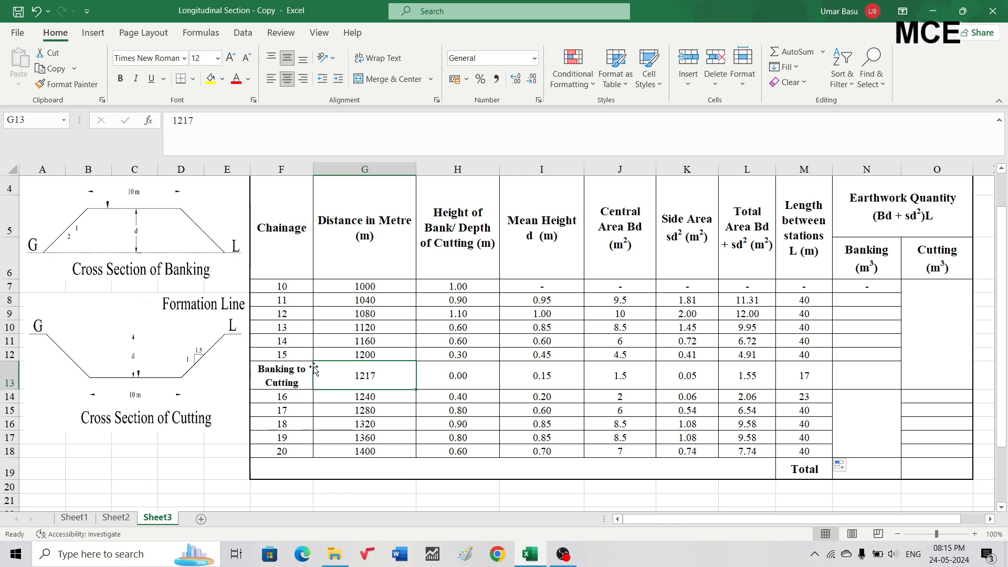
Calculate the banking earthwork quantities with =L8*M8 in N8 and fill the formula down to N13
click(862, 301)
double_click(861, 301)
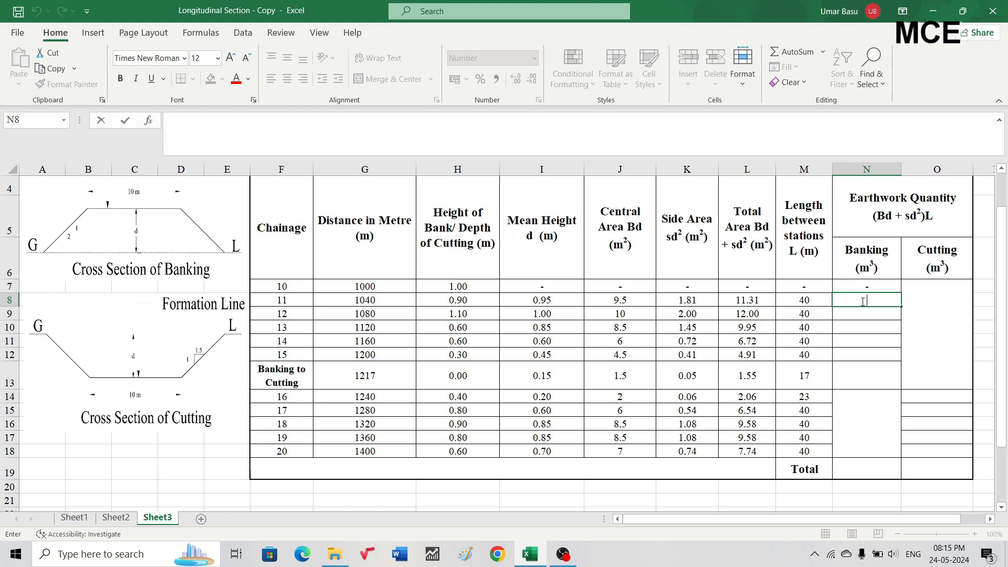
text(=)
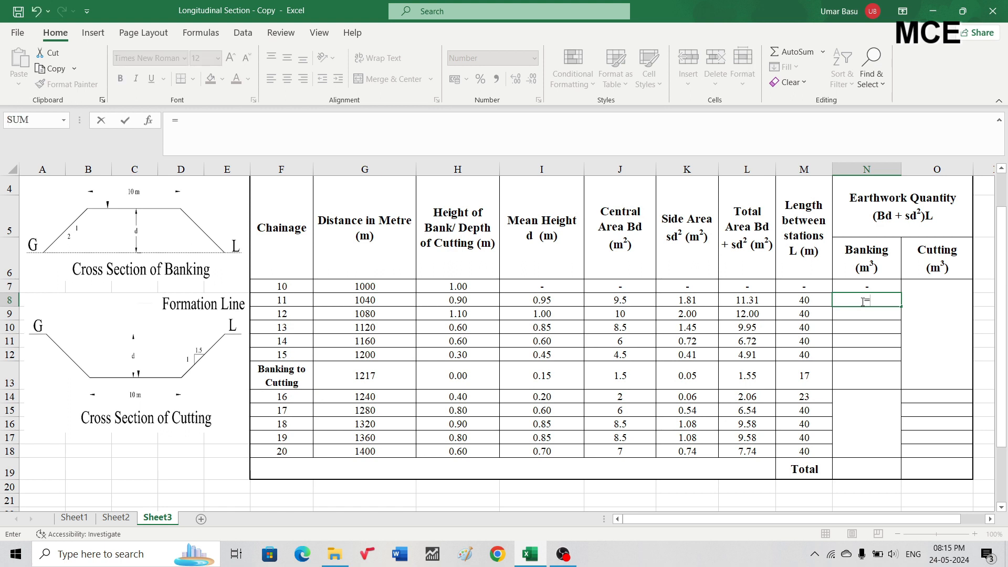
click(749, 300)
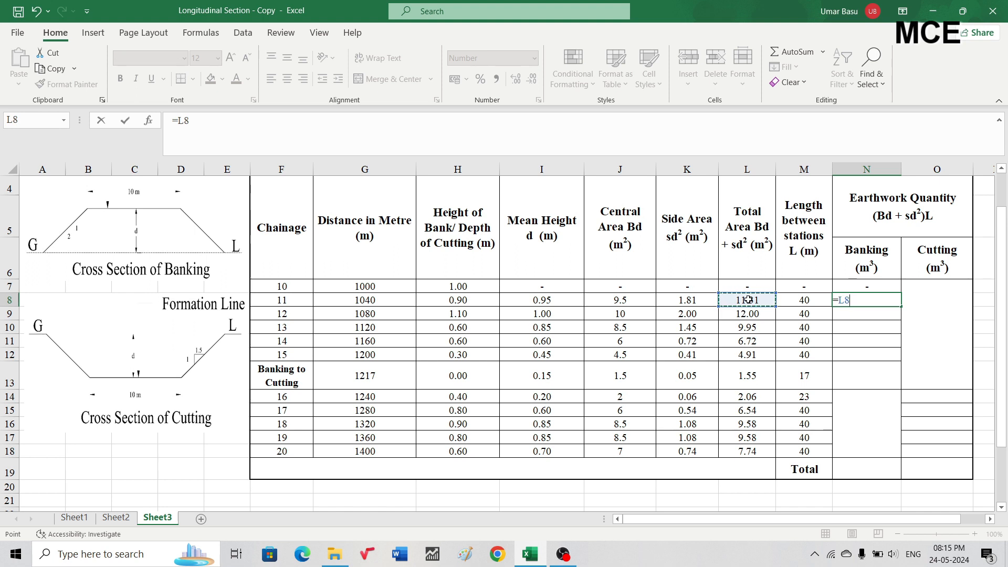
text(*)
click(794, 300)
key(Return)
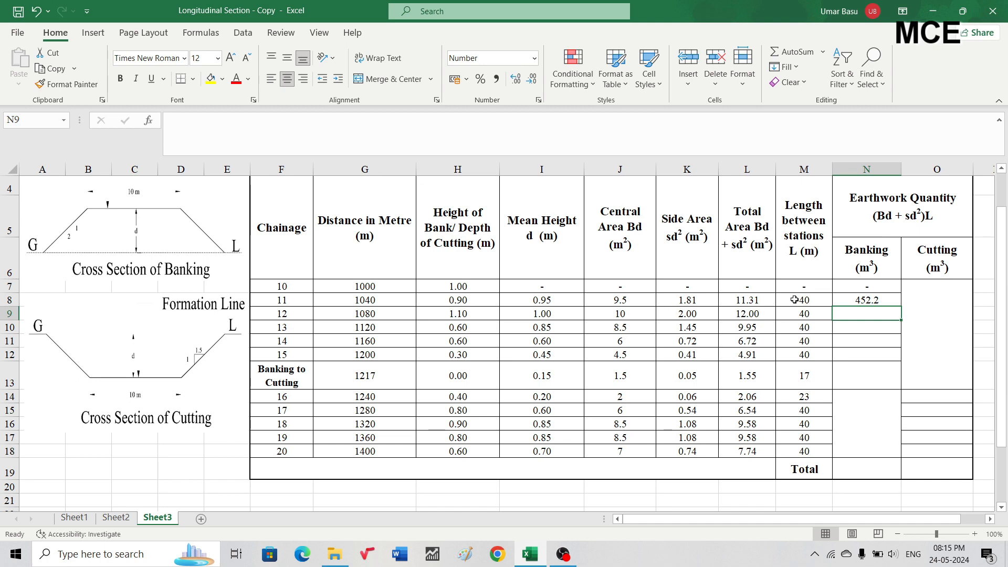
click(869, 298)
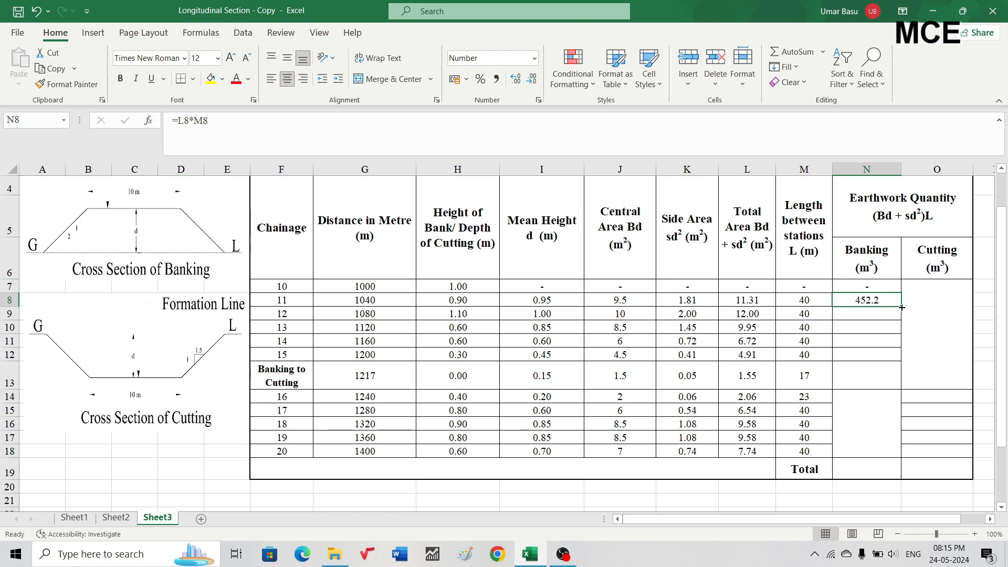
drag(901, 306, 896, 386)
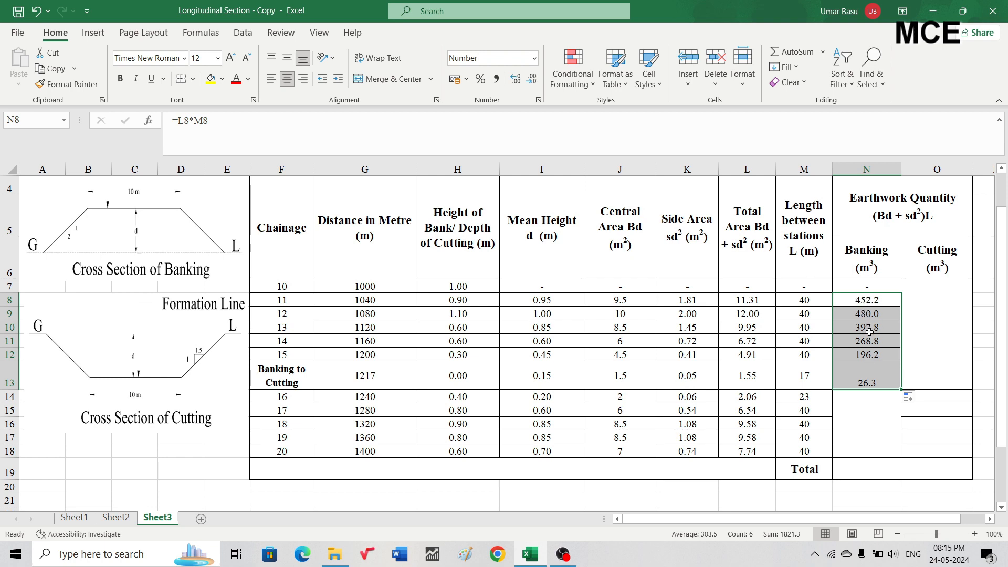
Calculate the cutting earthwork quantities with =L14*M14 in O14 and fill the formula down to O18
click(913, 329)
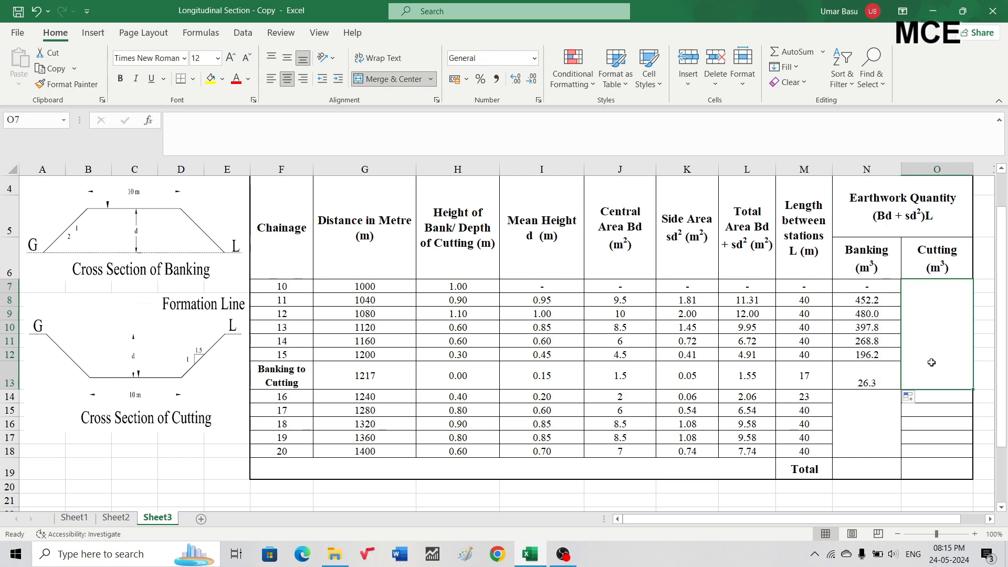
click(931, 399)
double_click(932, 399)
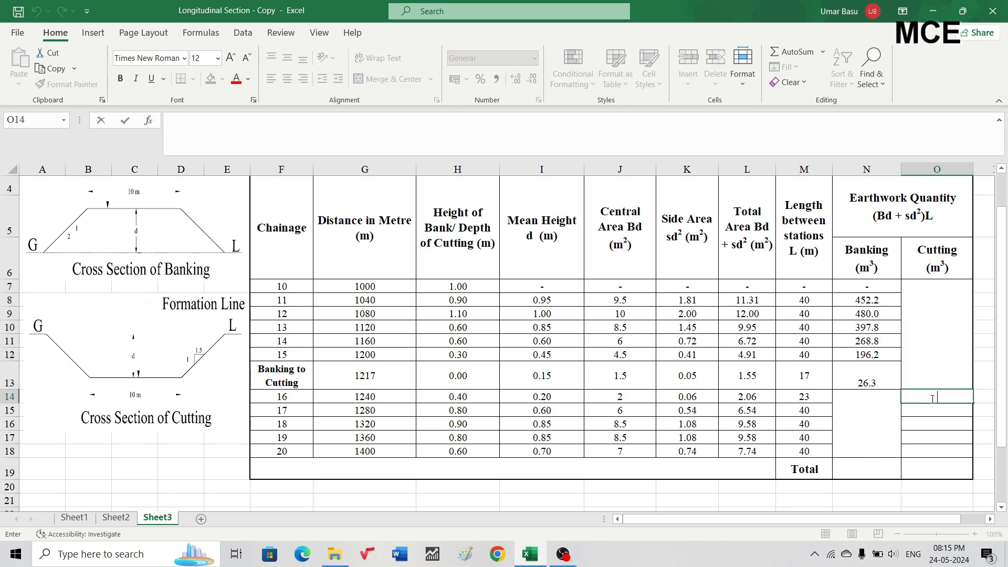
text(=)
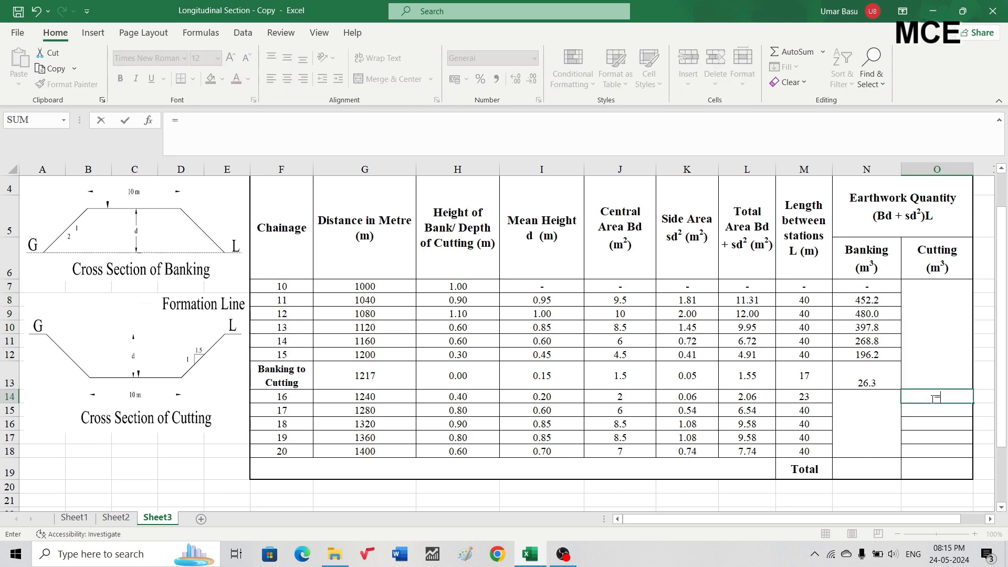
click(751, 399)
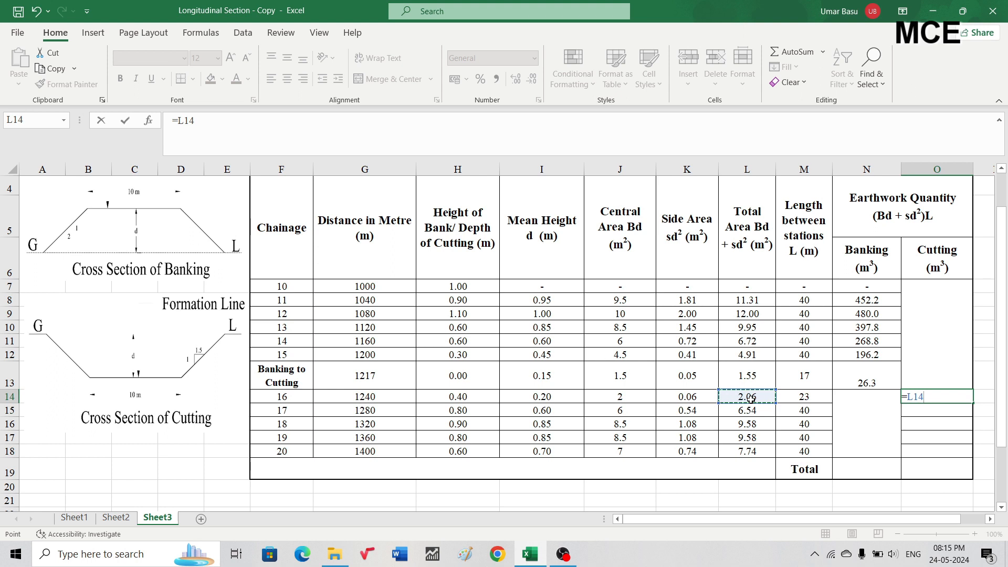
text(*)
click(796, 398)
key(Return)
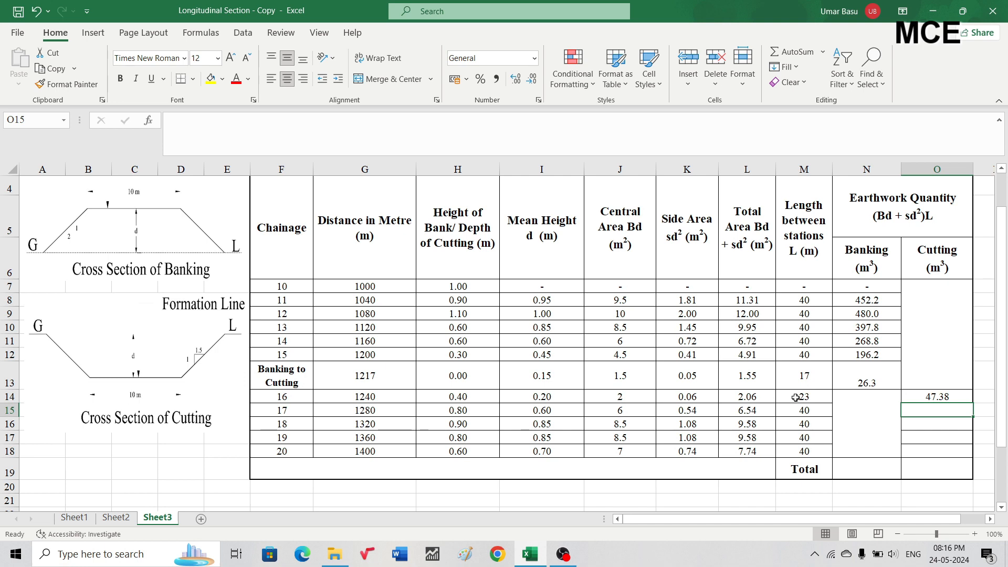
click(924, 395)
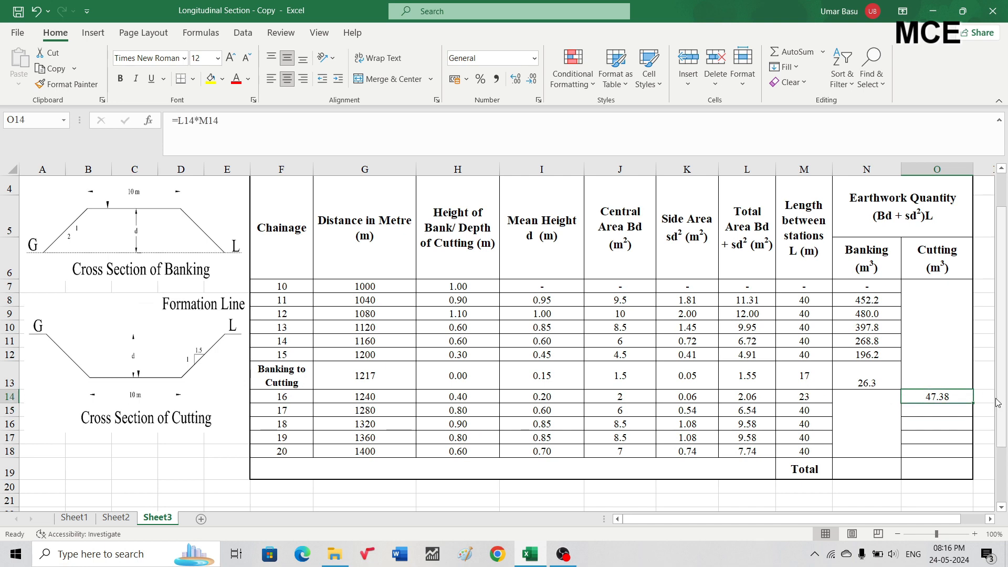
drag(972, 403, 972, 455)
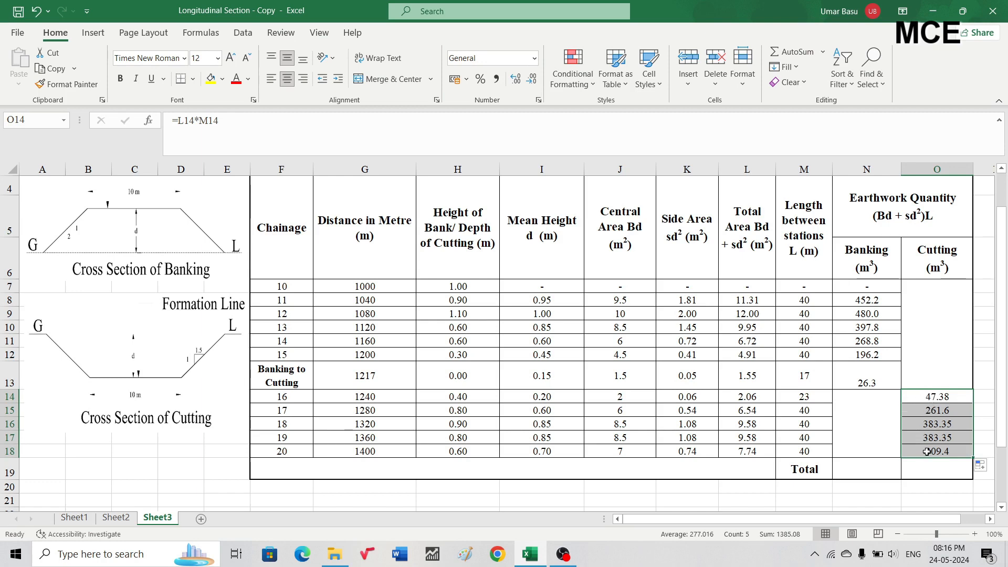
Total the banking earthwork quantities in N19 with =sum(N8:N13)
click(864, 465)
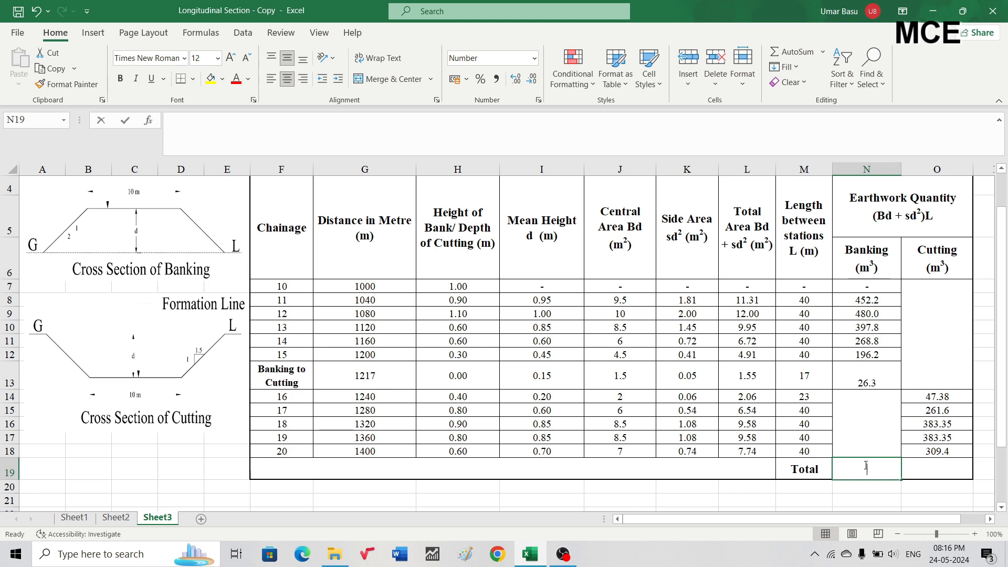
double_click(865, 465)
text(=)
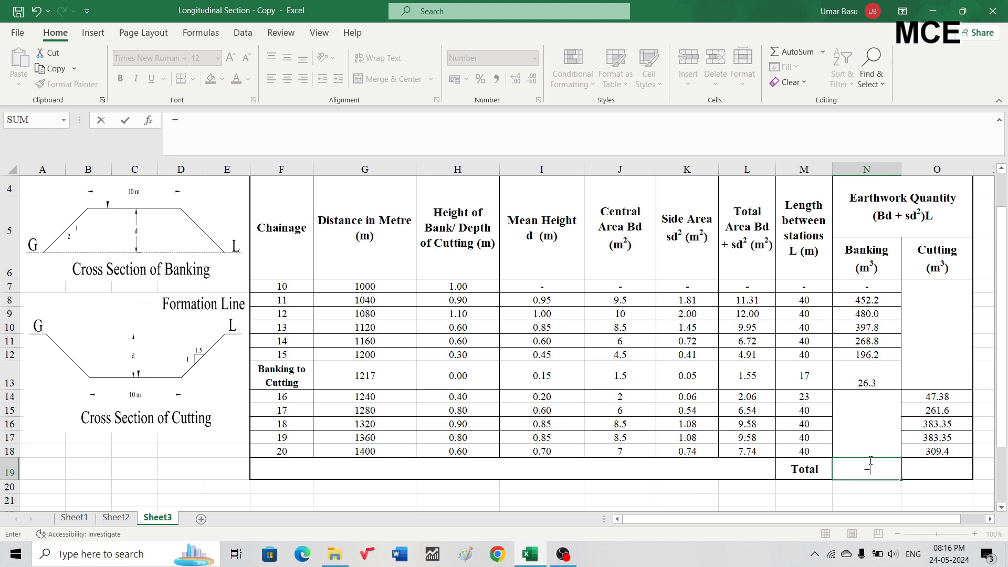
text(sum()
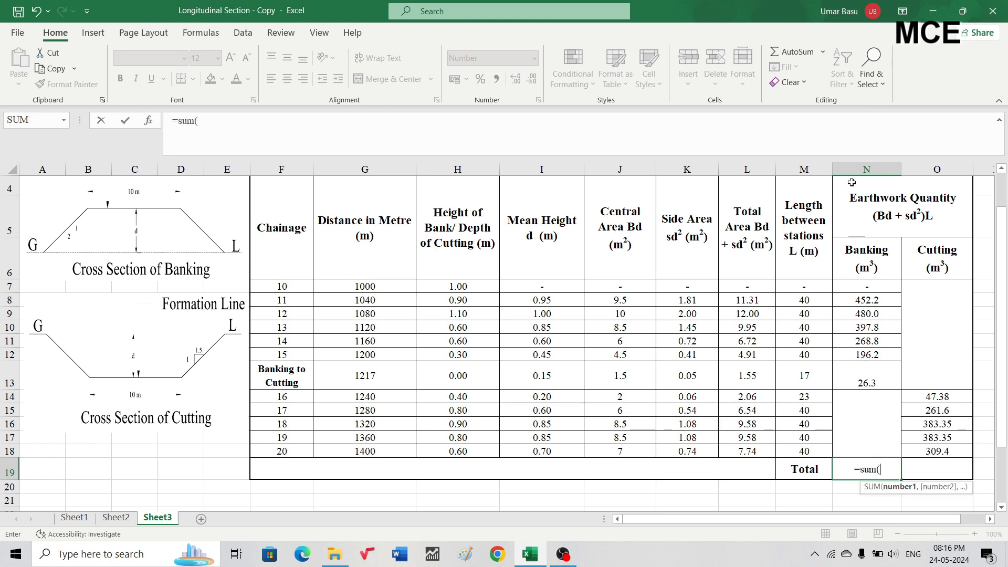
drag(858, 298, 855, 378)
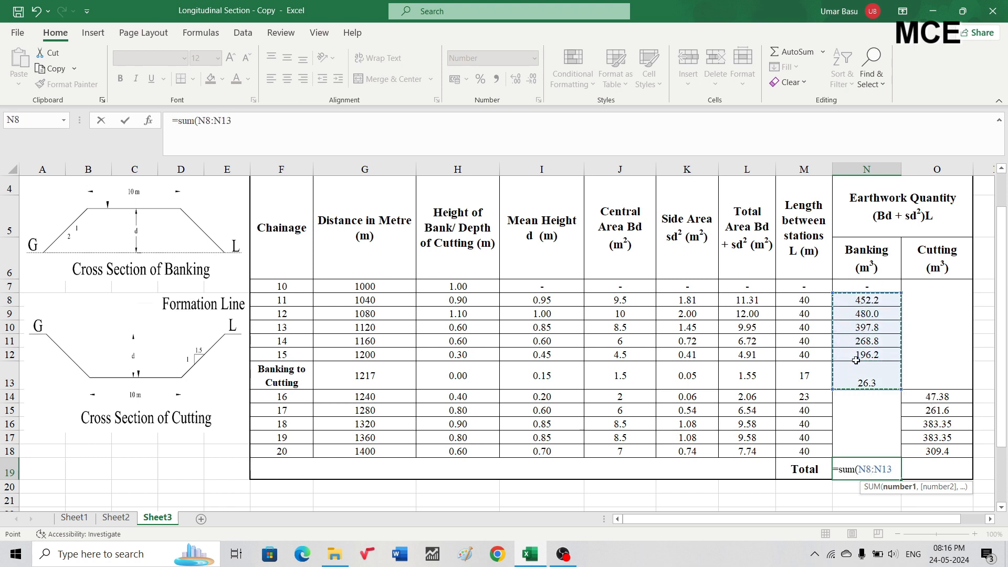
text())
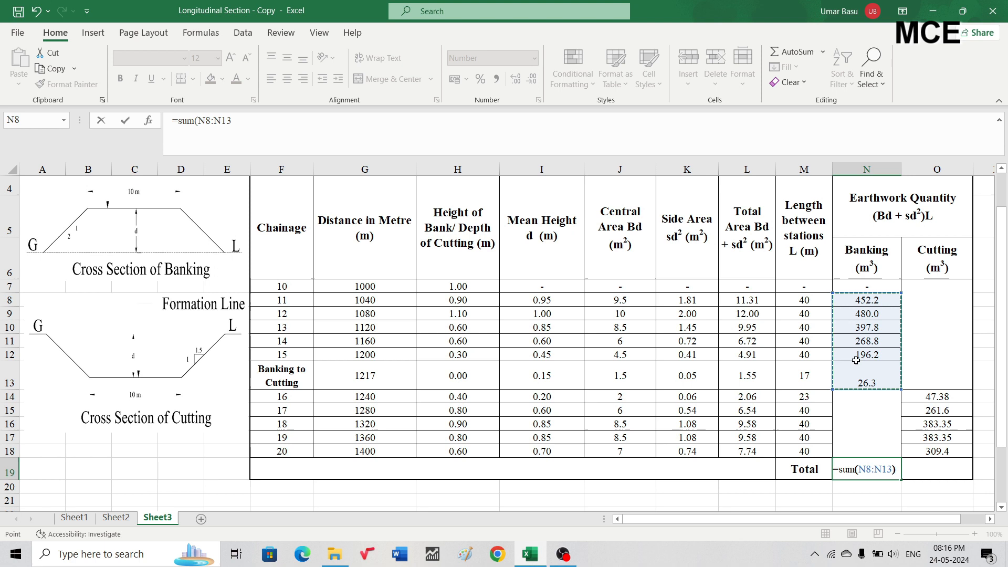
key(Return)
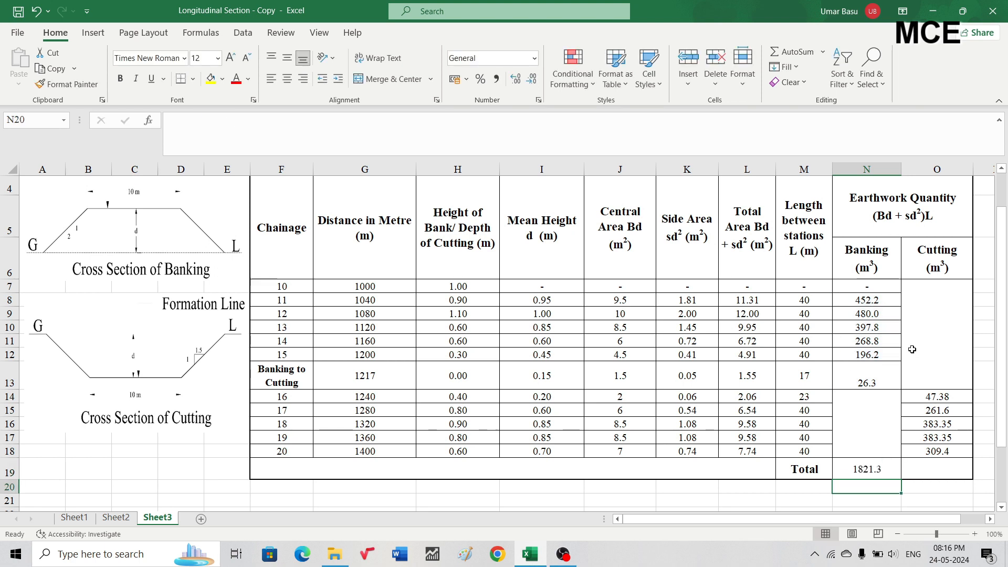
Total the cutting earthwork quantities in O19 with =sum(O14:O18)
click(930, 467)
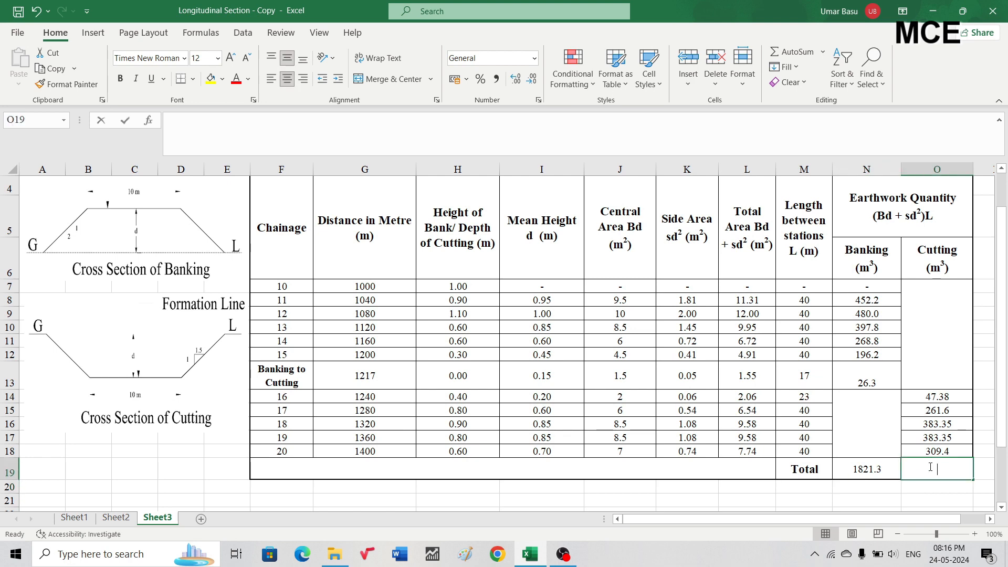
text(=)
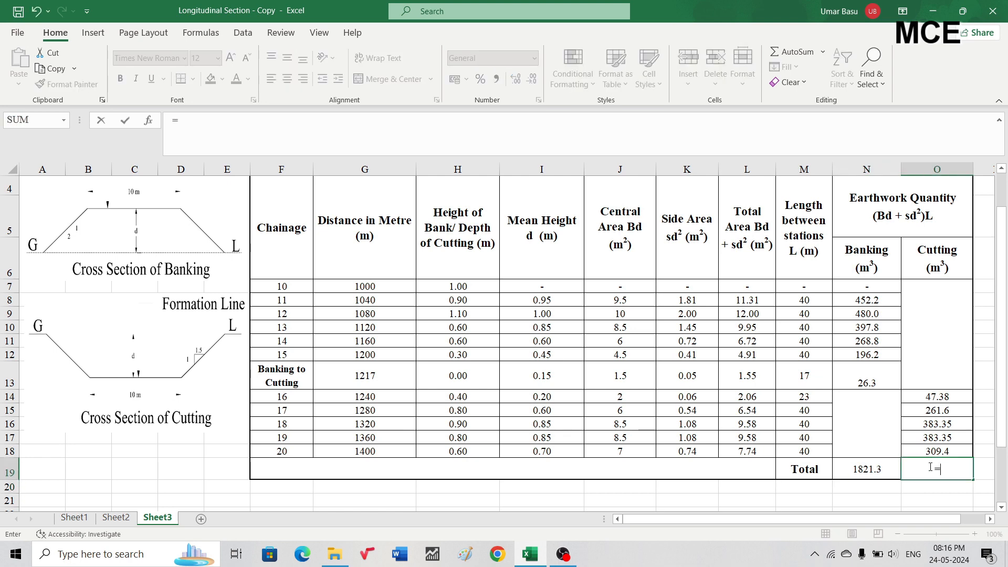
text(sum)
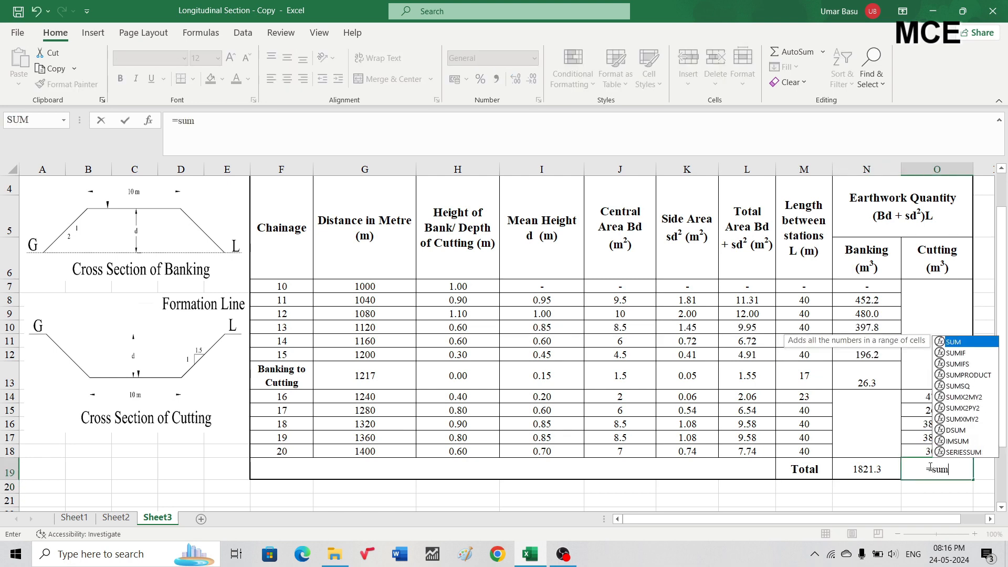
text(()
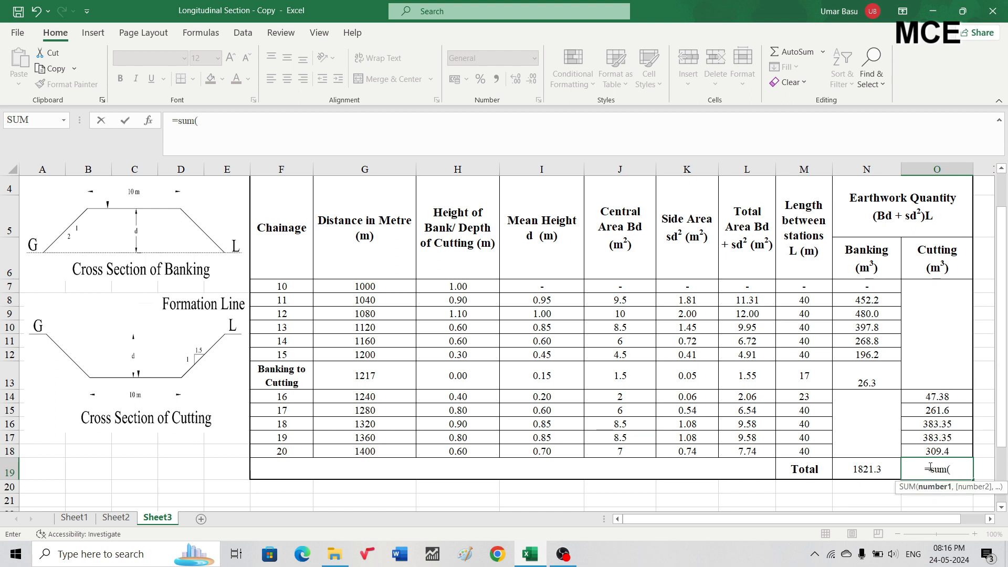
drag(942, 399, 947, 450)
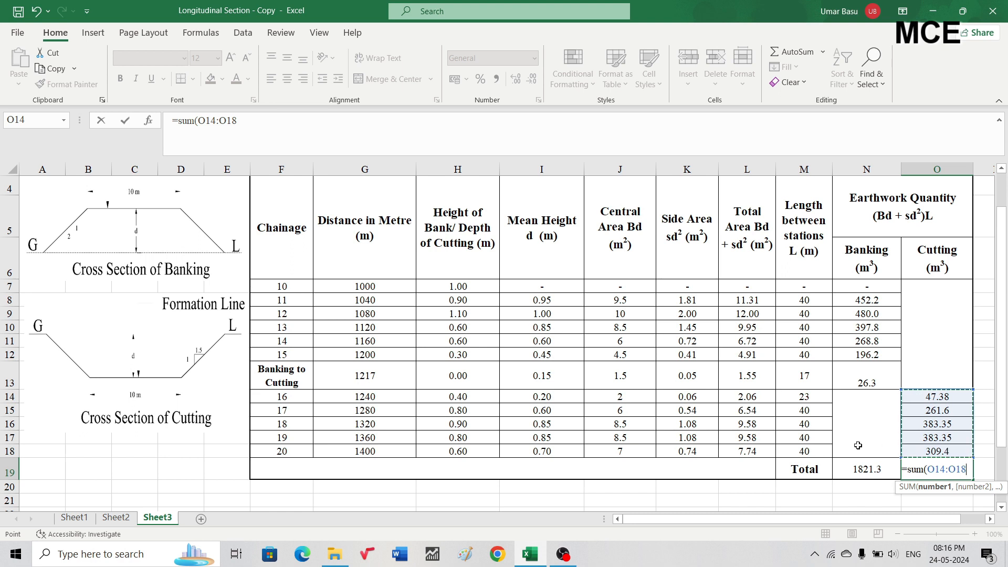
text())
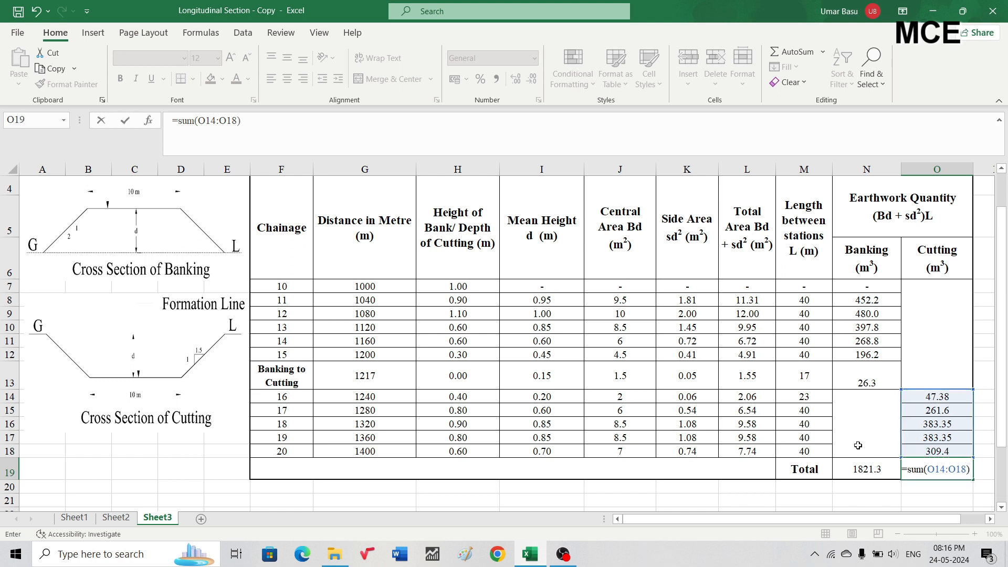
key(Return)
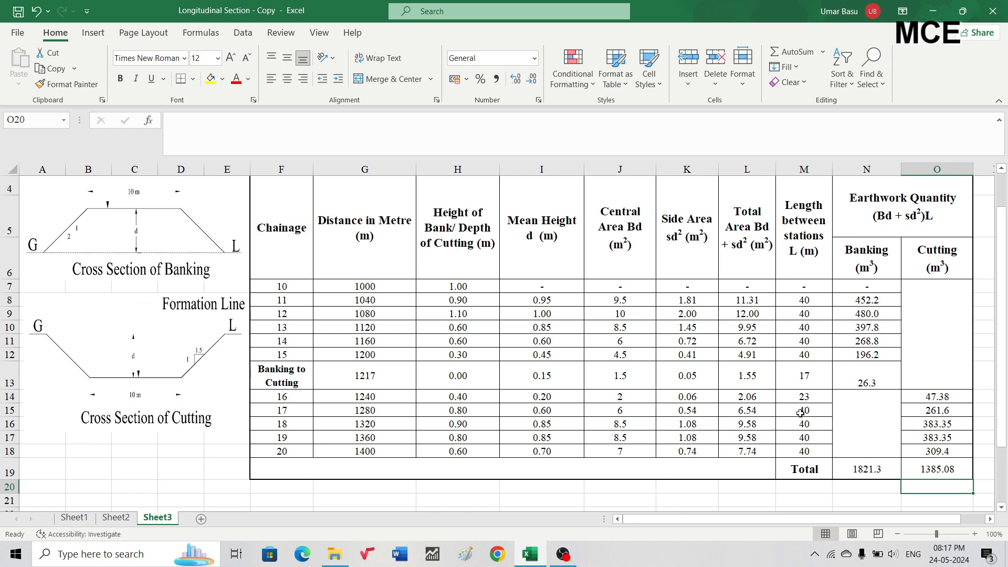
Link the earthwork in banking quantity in H28 of the Abstract of Estimated Cost table to the banking total with =N19
scroll(788, 411, down, 2)
scroll(787, 411, down, 1)
scroll(788, 411, up, 3)
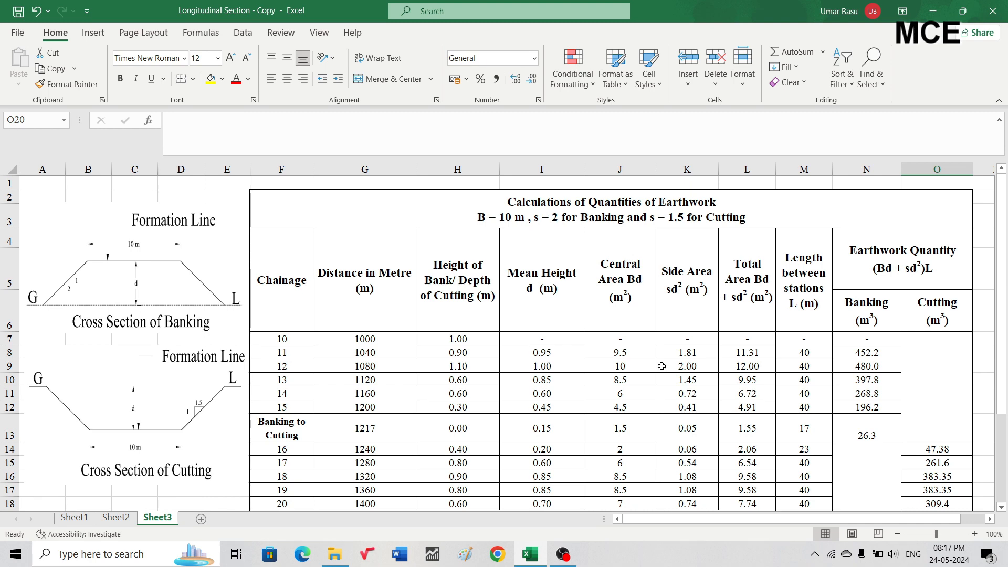
scroll(638, 366, down, 1)
scroll(638, 366, down, 1)
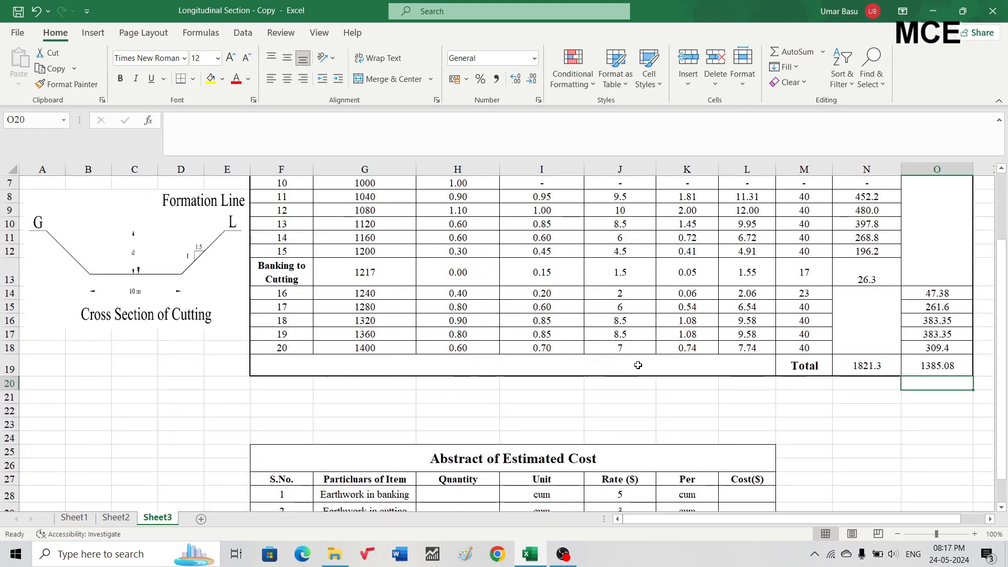
scroll(638, 365, down, 3)
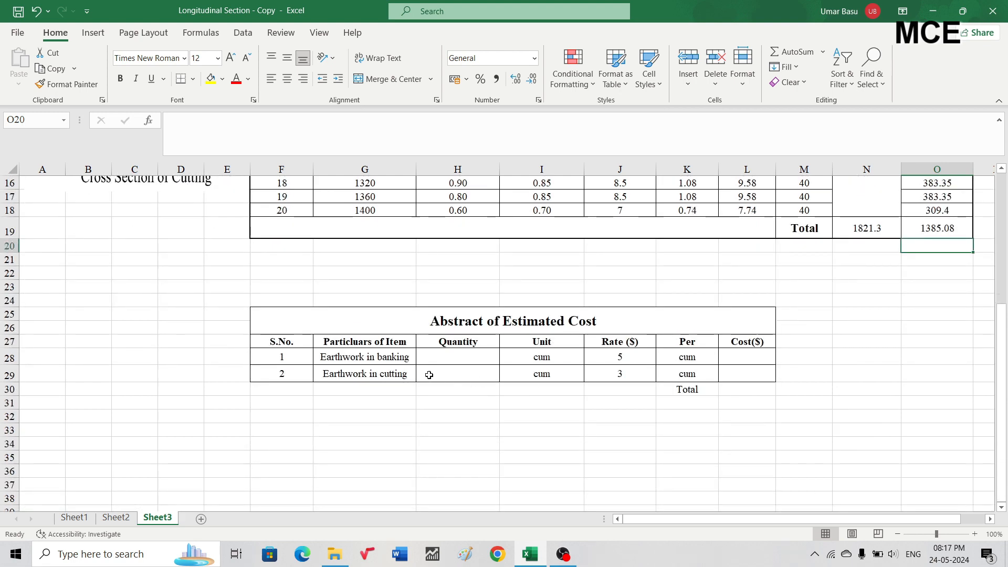
scroll(454, 363, up, 1)
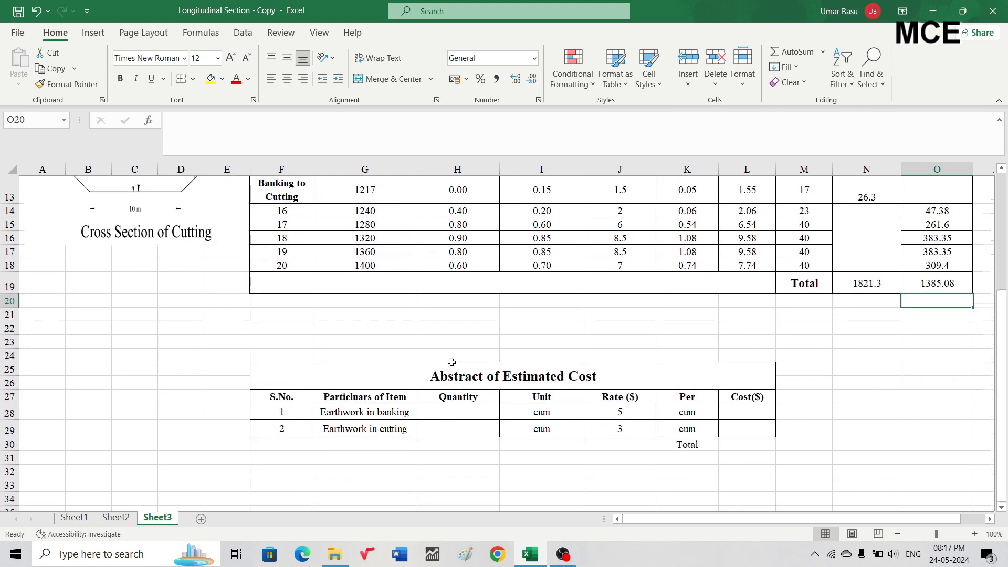
click(444, 412)
text(=)
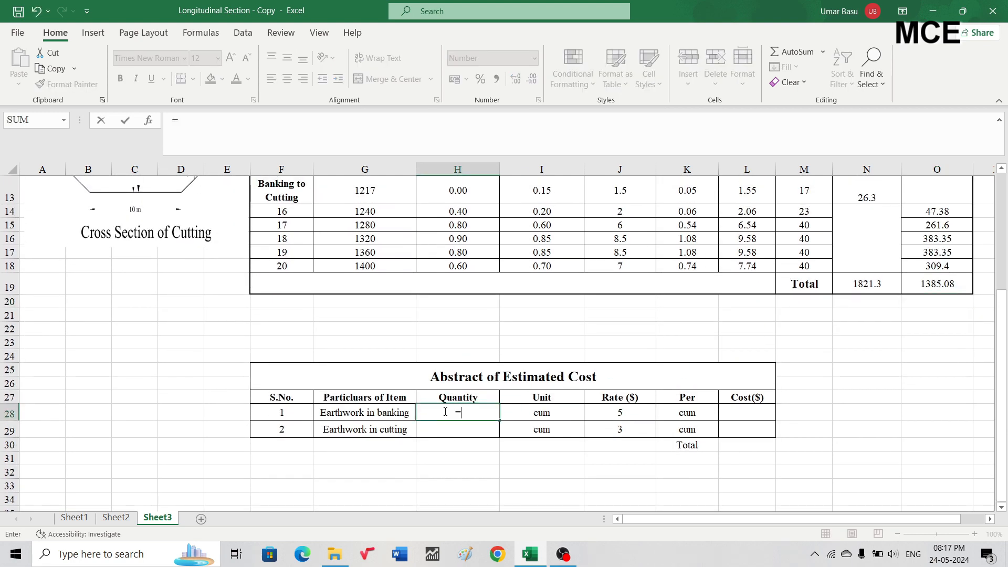
click(870, 281)
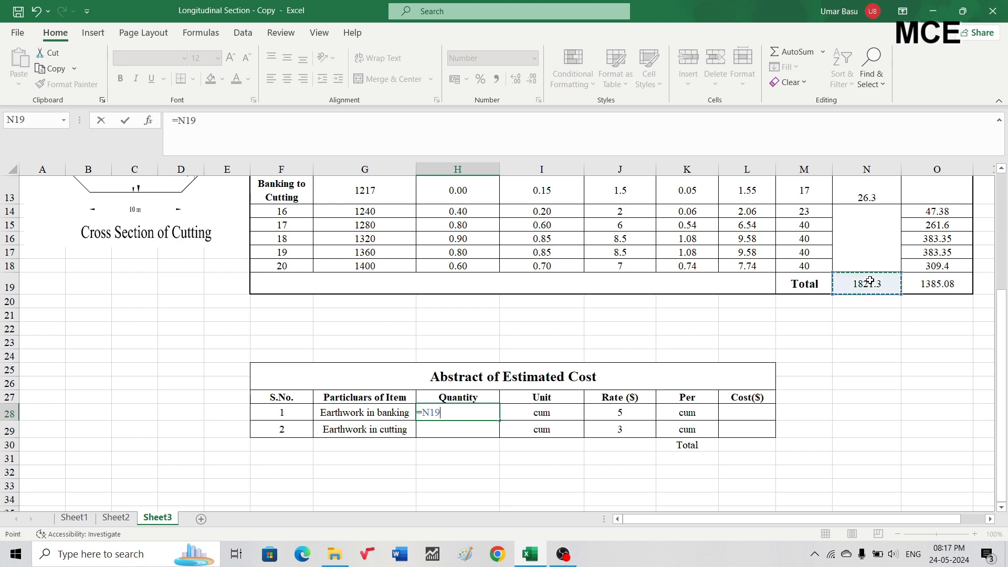
key(Return)
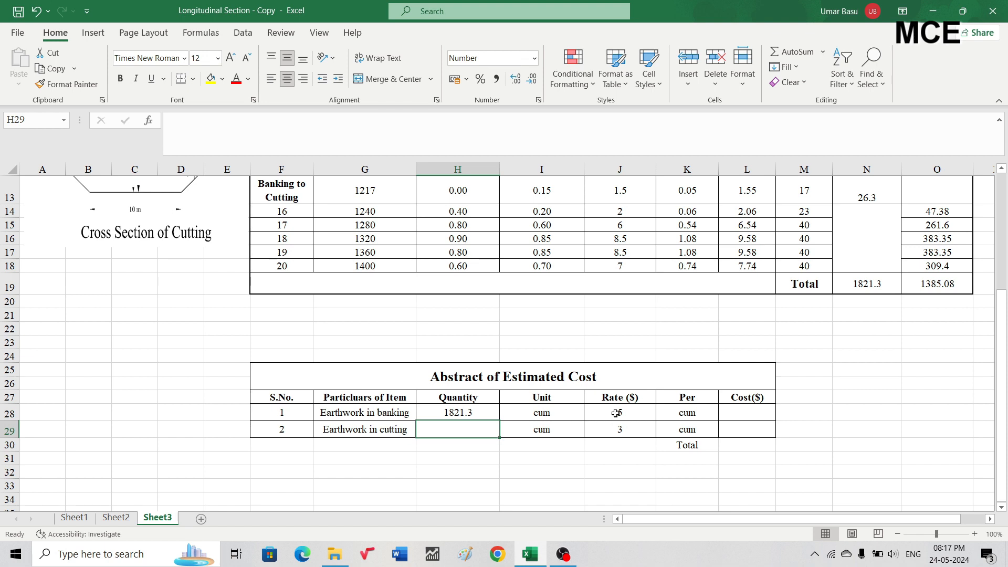
Calculate the earthwork in banking cost in L28 of the Abstract of Estimated Cost table with =H28*J28
double_click(742, 412)
text(=)
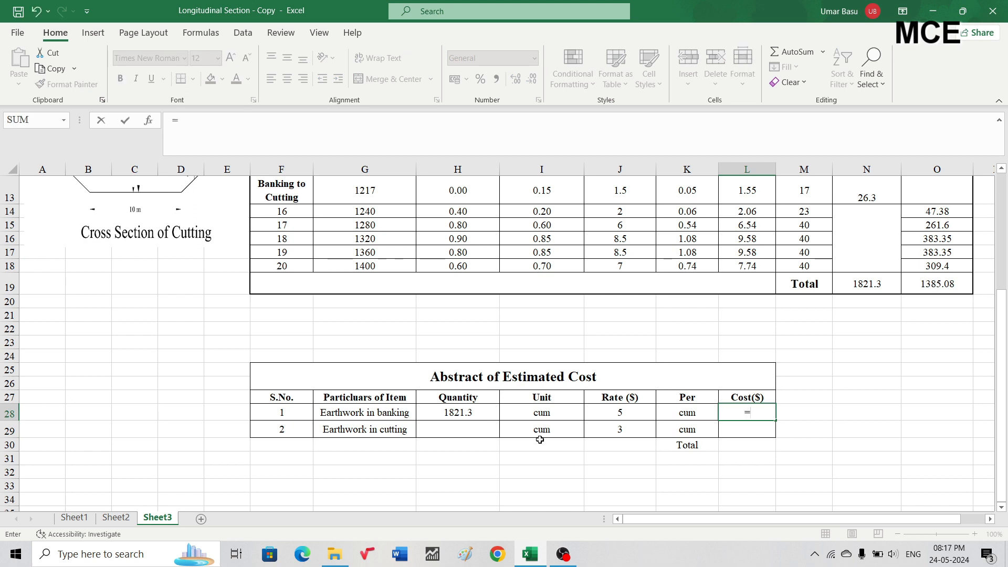
click(458, 414)
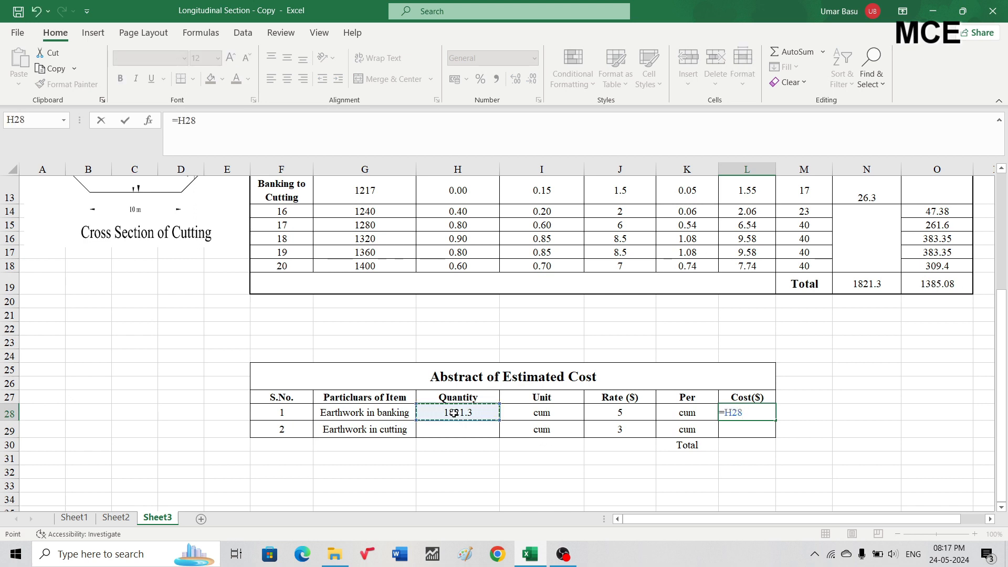
text(*)
click(615, 413)
key(Return)
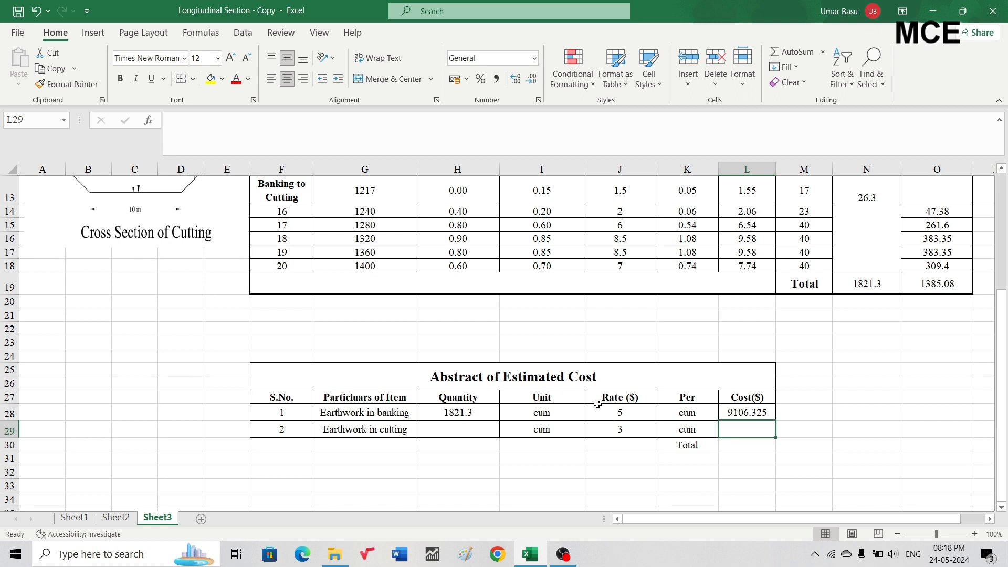
Link the earthwork in cutting quantity in H29 to the cutting total with =O19
double_click(449, 430)
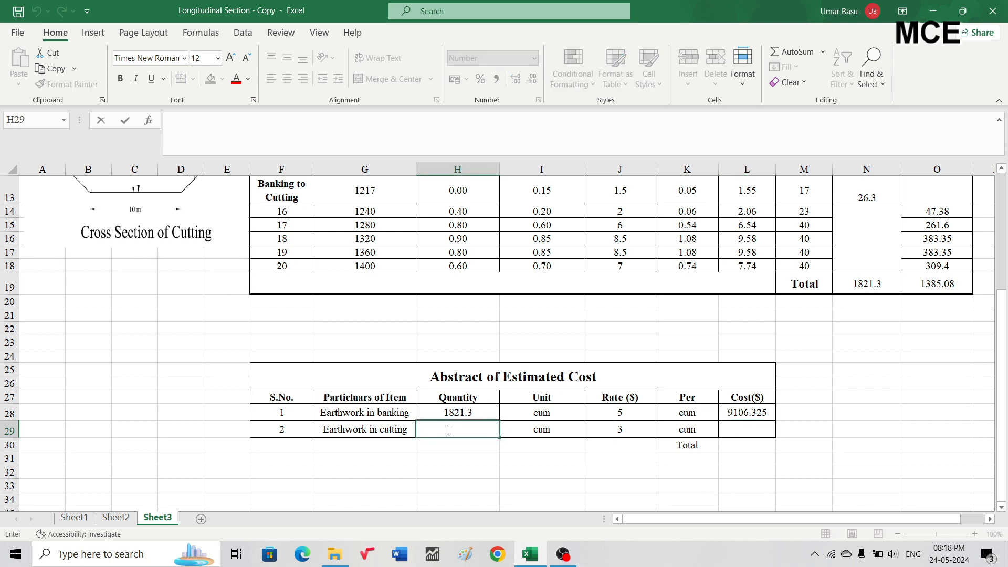
text(=)
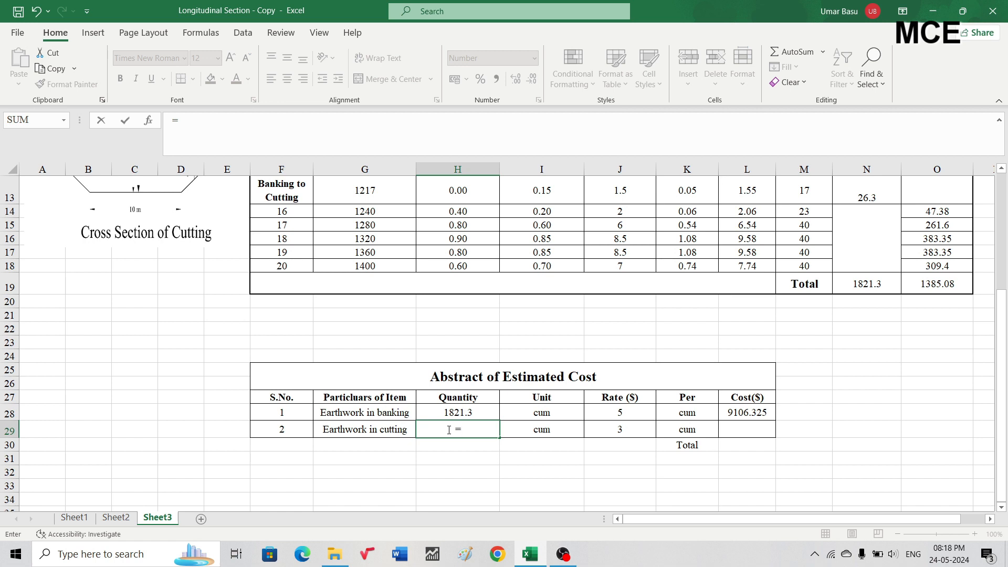
click(937, 281)
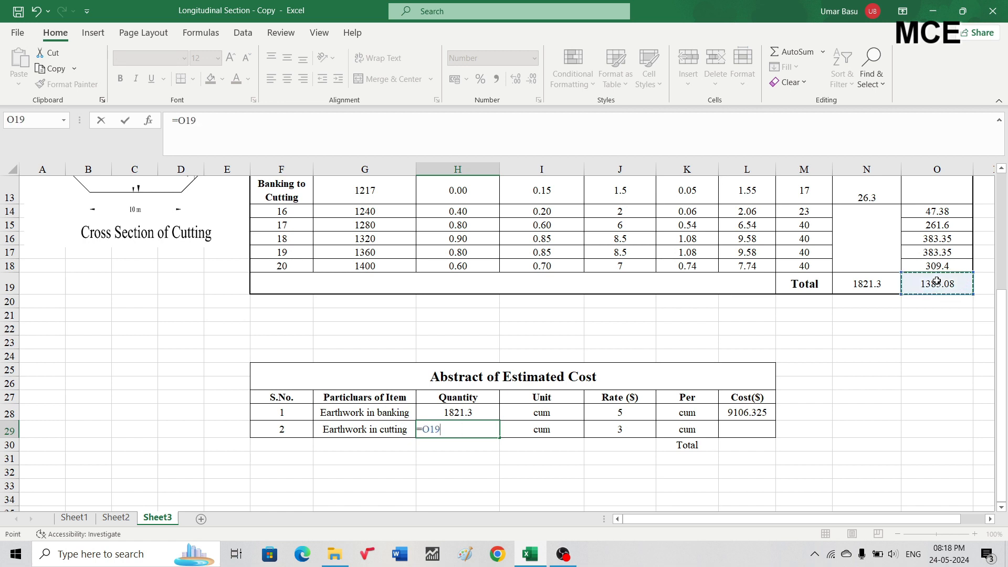
key(Return)
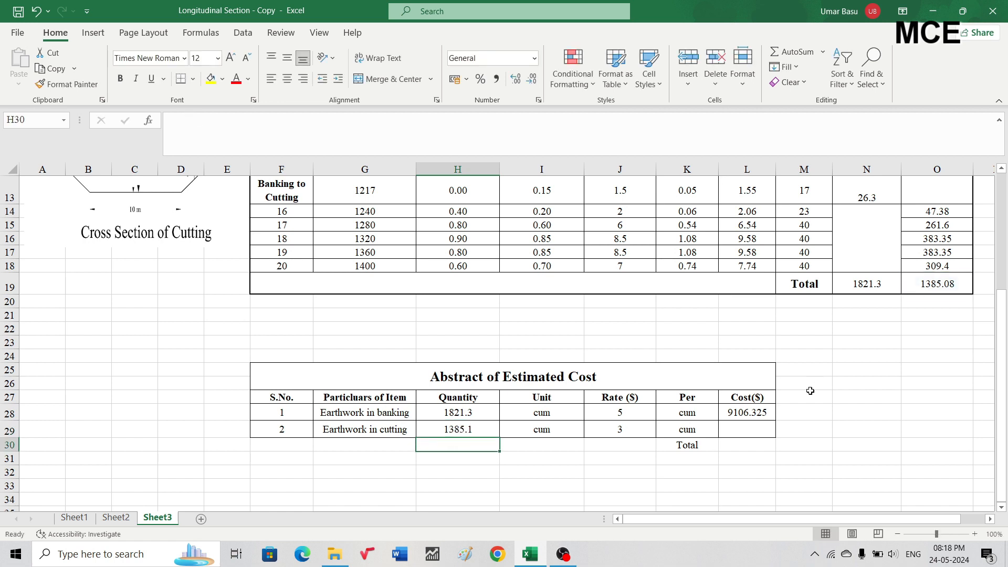
Fill the cost formula from L28 down to L29 for earthwork in cutting and check its cell references
click(619, 429)
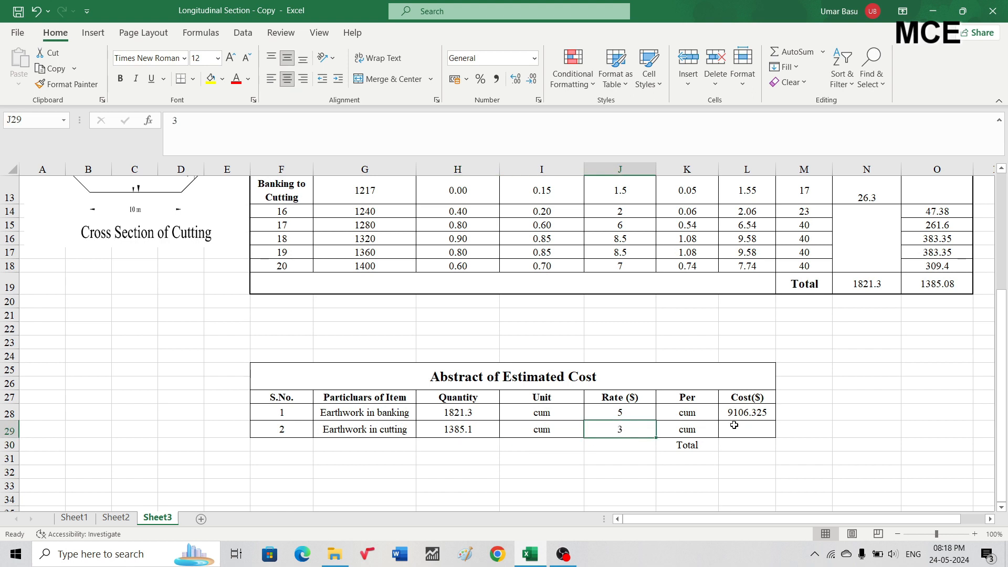
click(752, 418)
drag(776, 420, 723, 442)
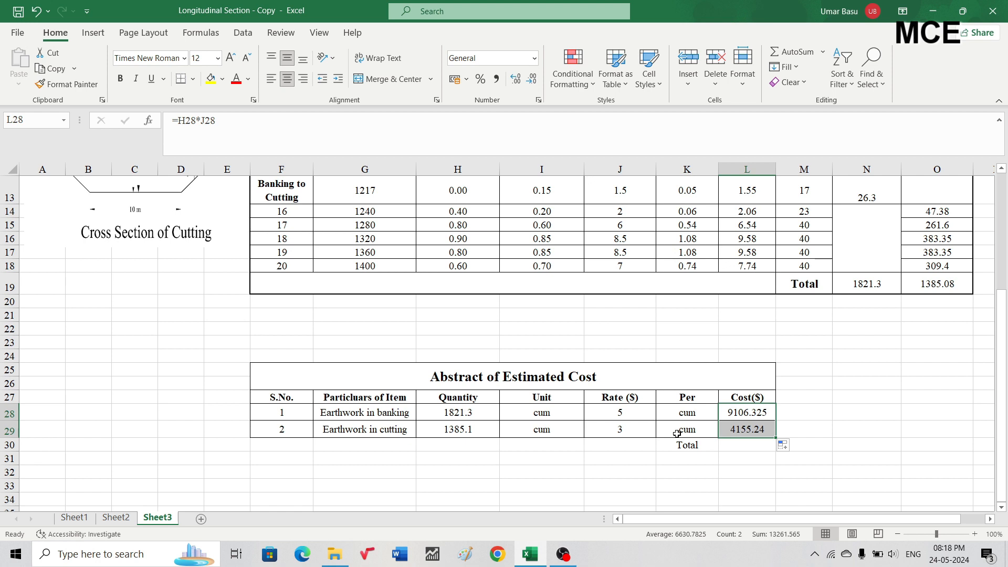
double_click(735, 427)
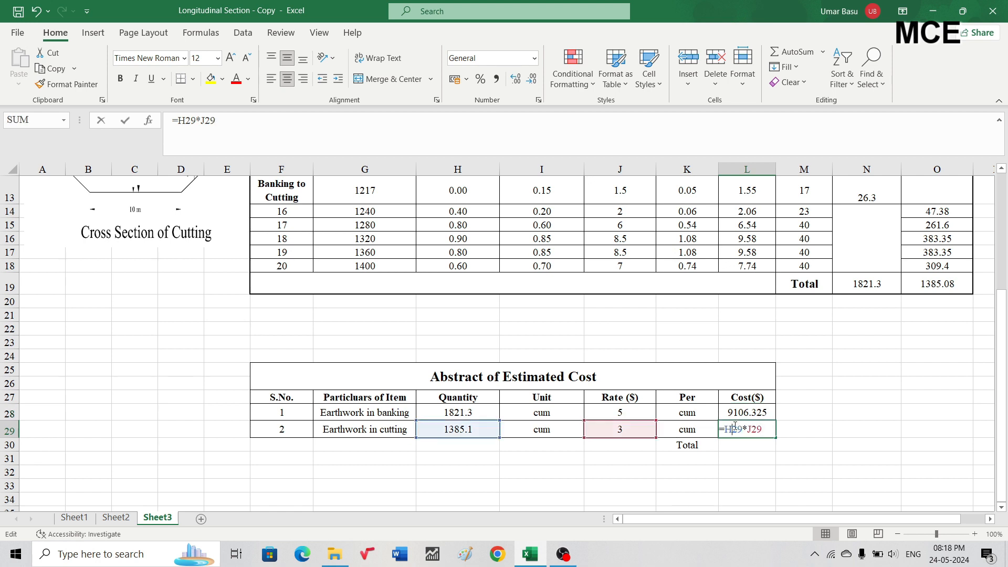
key(Escape)
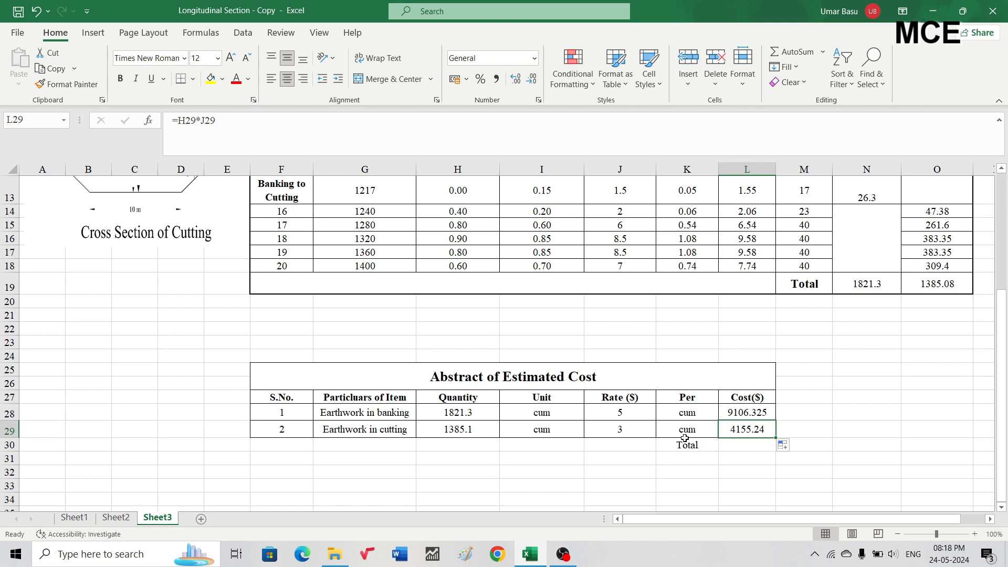
Total the estimated earthwork costs in L30 with =sum(L28:L29)
double_click(729, 445)
text(=)
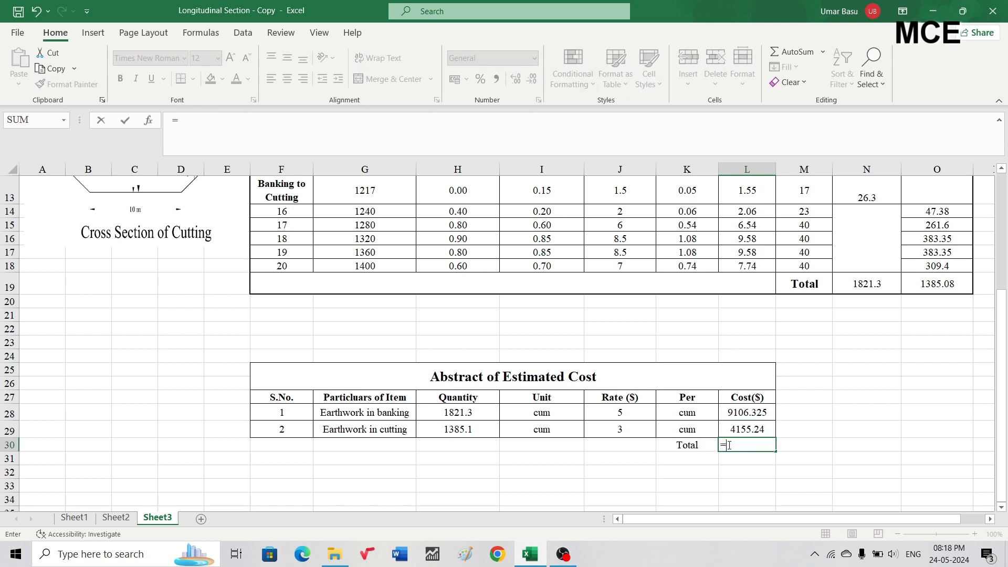
text(sum()
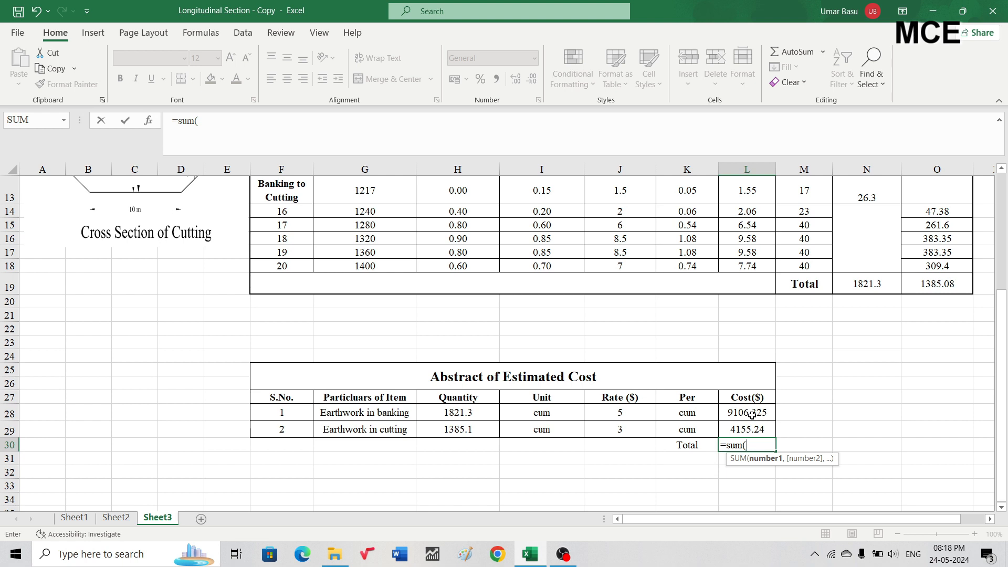
drag(752, 415, 746, 428)
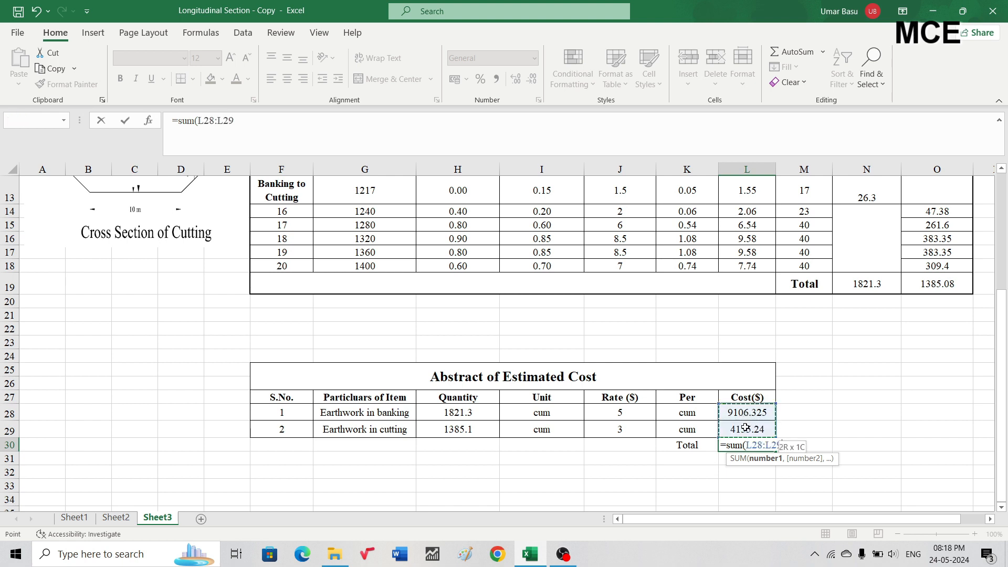
text())
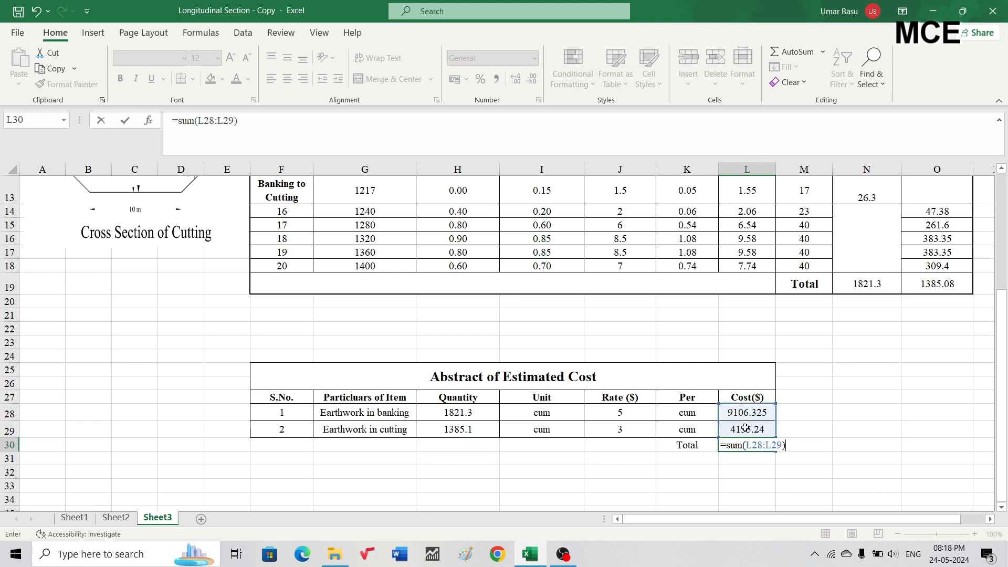
key(Return)
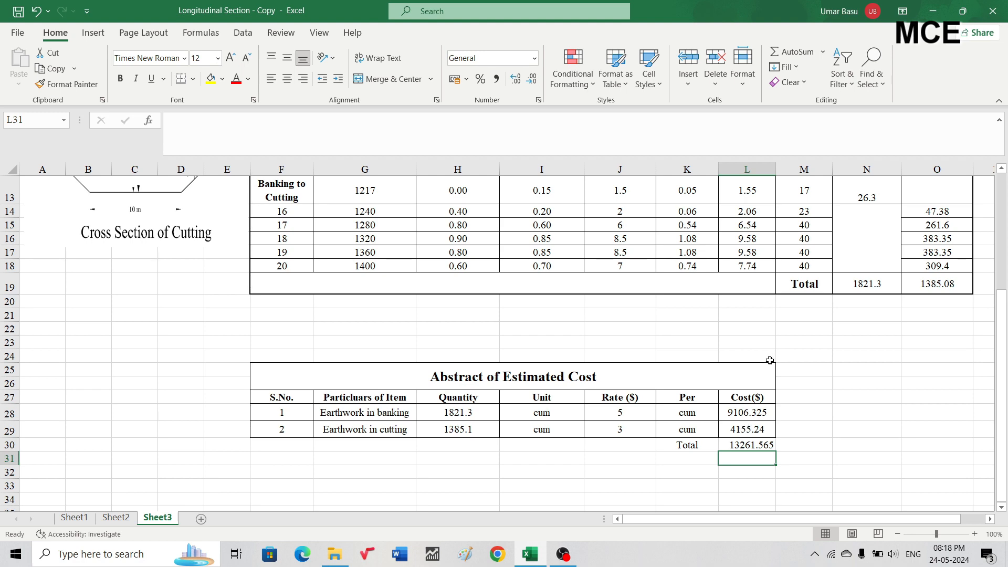
scroll(770, 361, up, 4)
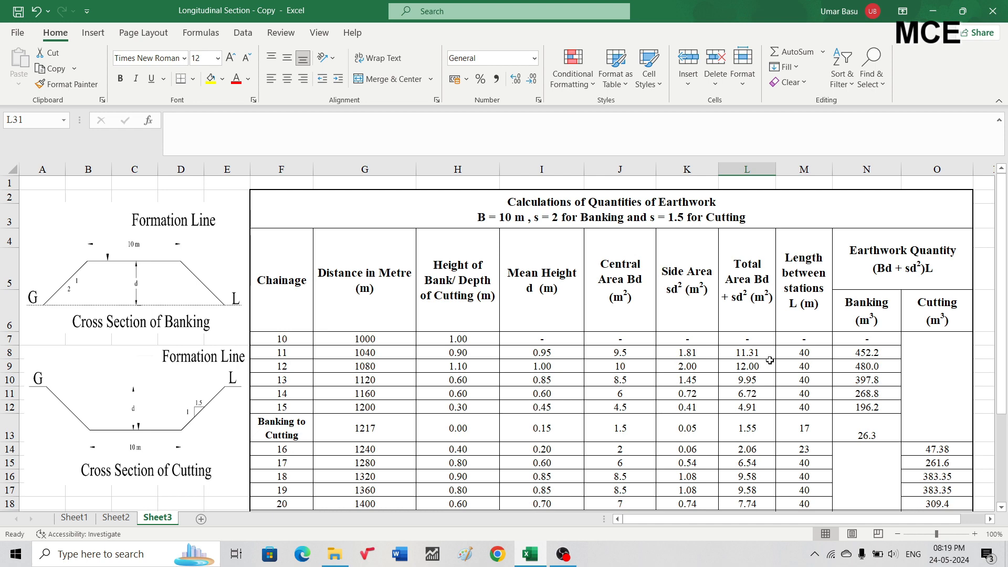
scroll(828, 364, down, 3)
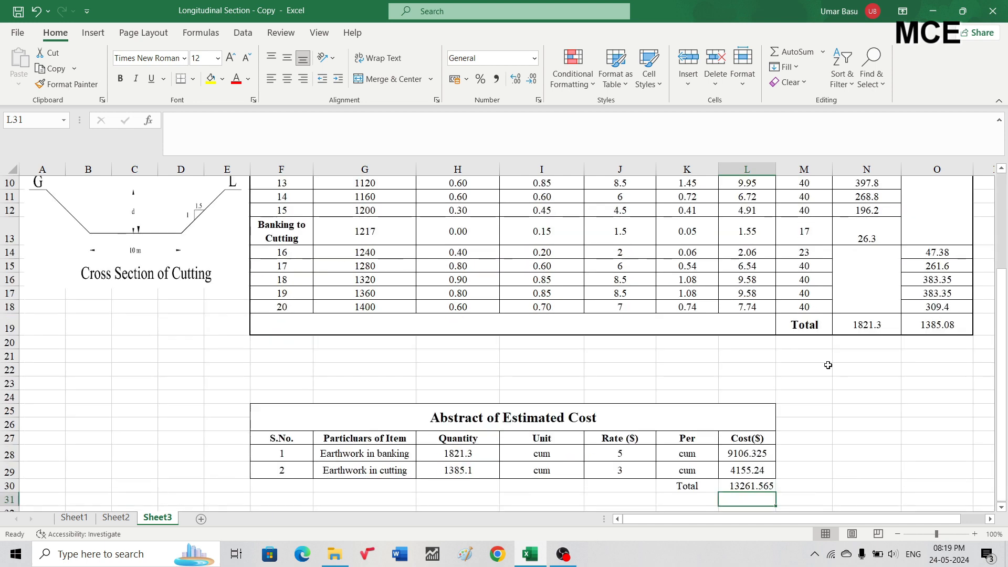